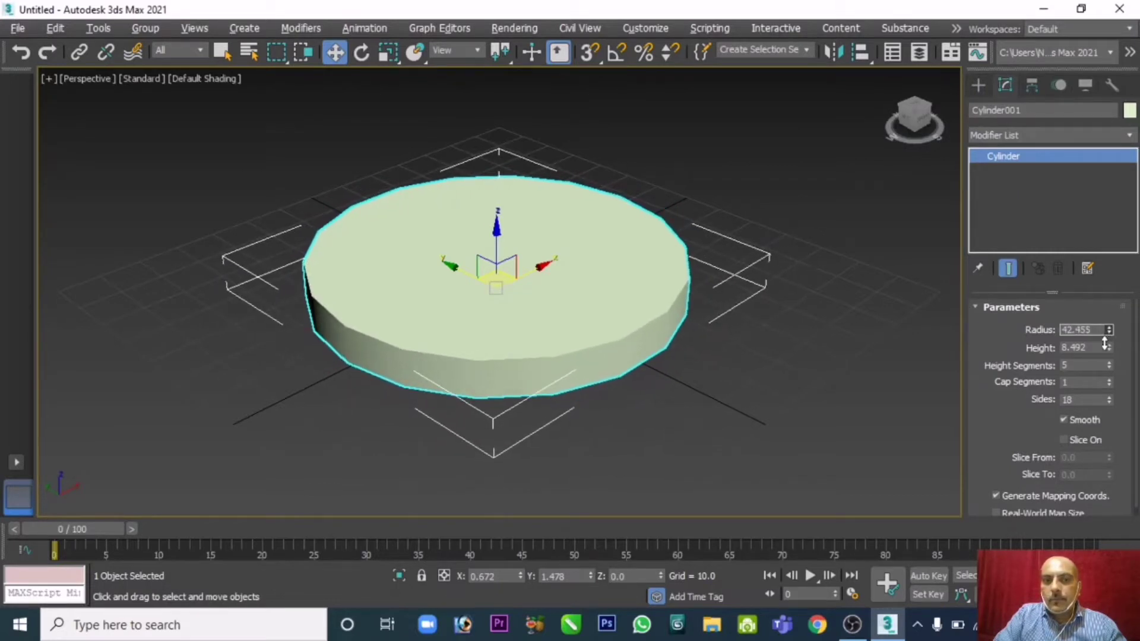
Set the cylinder's radius to 43.42 and display edged faces in the Perspective viewport.
click(852, 336)
click(674, 282)
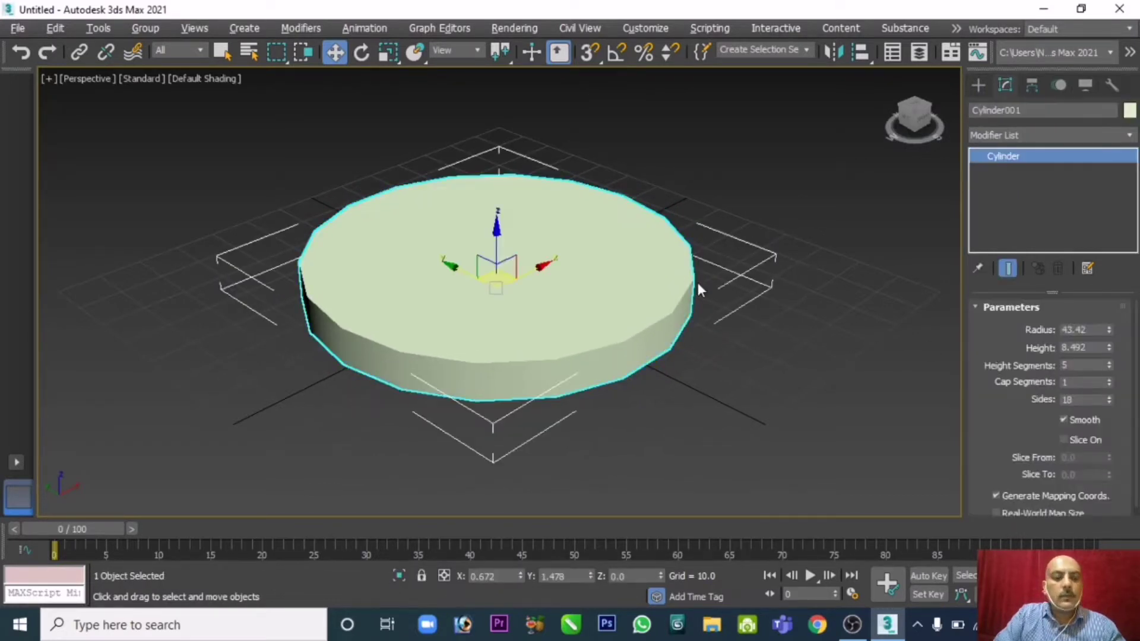
key(F4)
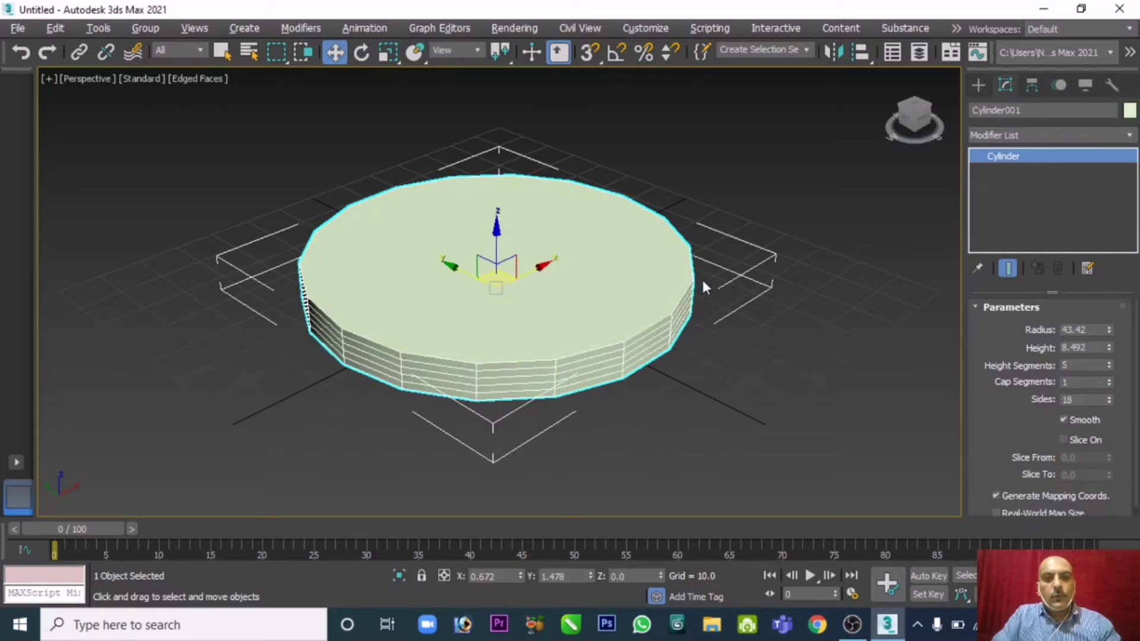
alt+middle_drag(653, 281, 646, 294)
scroll(623, 262, up, 3)
scroll(625, 243, down, 3)
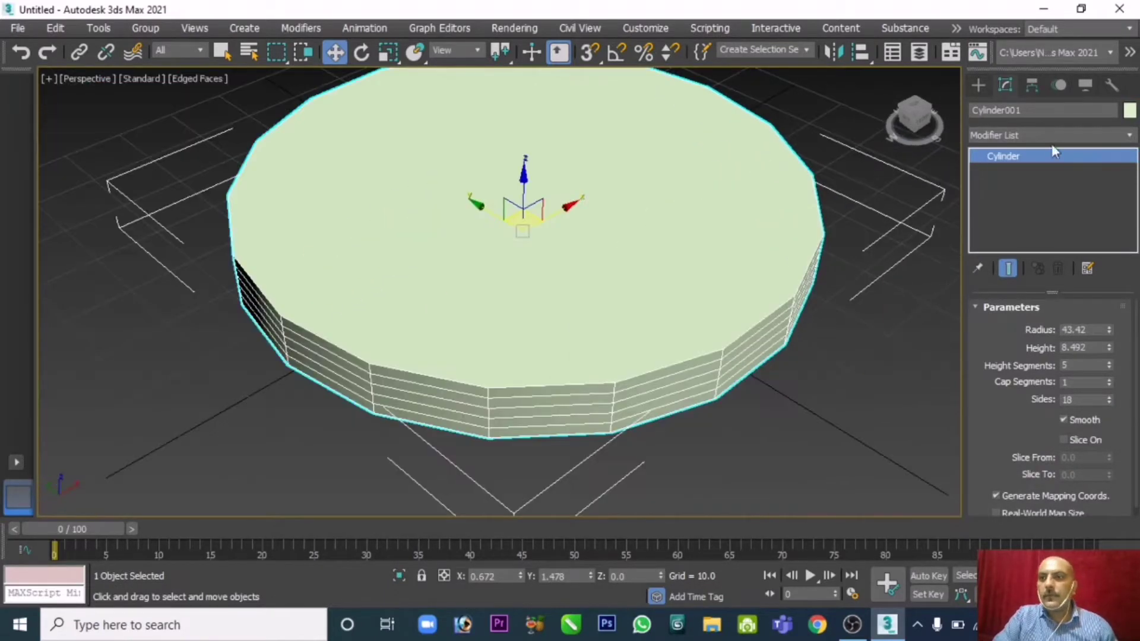
Change the cylinder's object color to dark purple from the 3ds Max palette.
click(1128, 111)
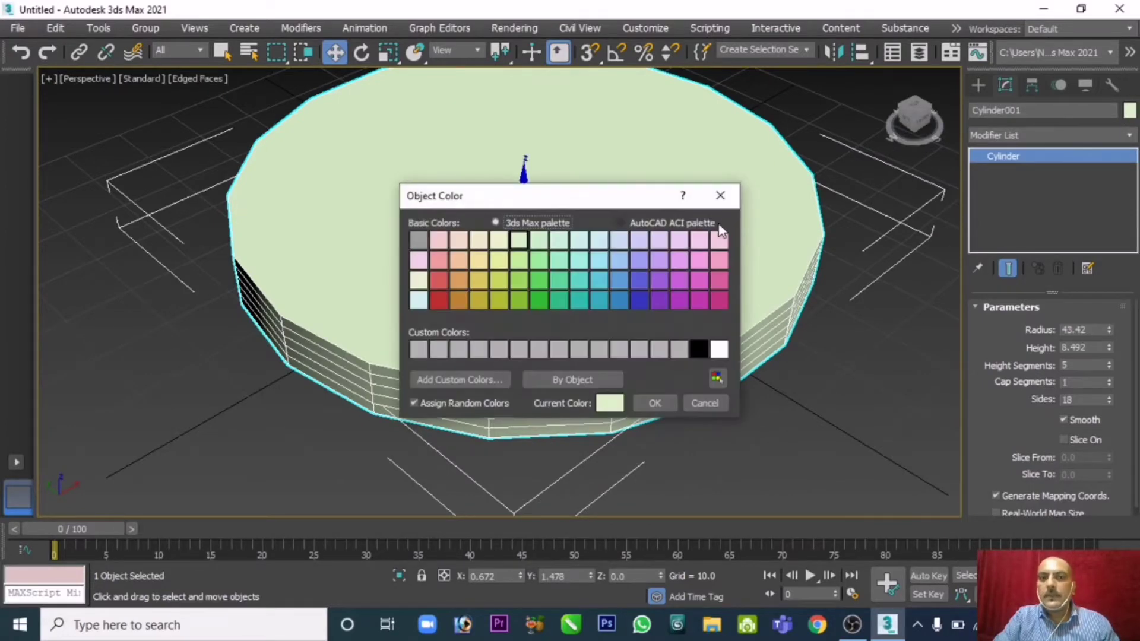
click(679, 261)
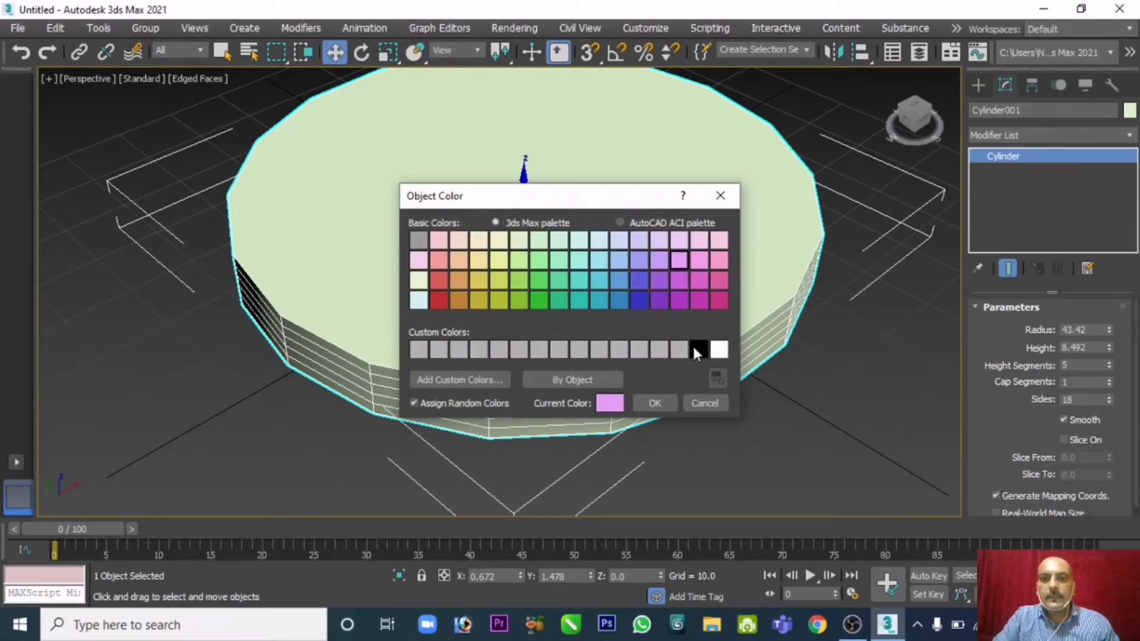
click(680, 300)
click(654, 403)
middle_drag(697, 281, 658, 306)
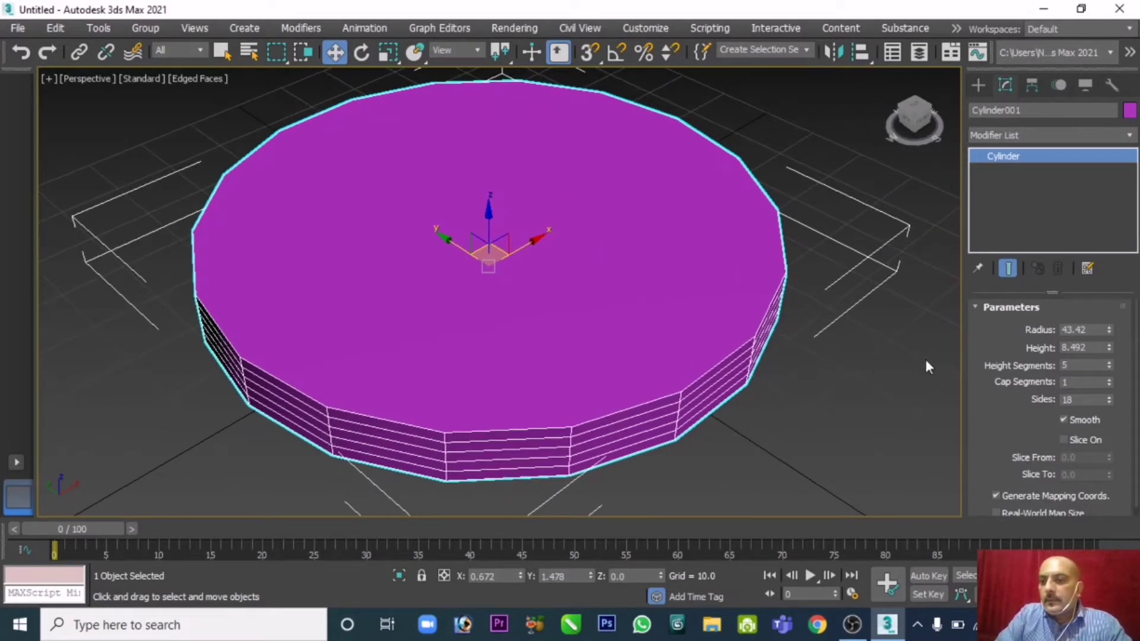
Set the cylinder's cap segments to 20 and its sides to 50.
double_click(1085, 383)
text(20)
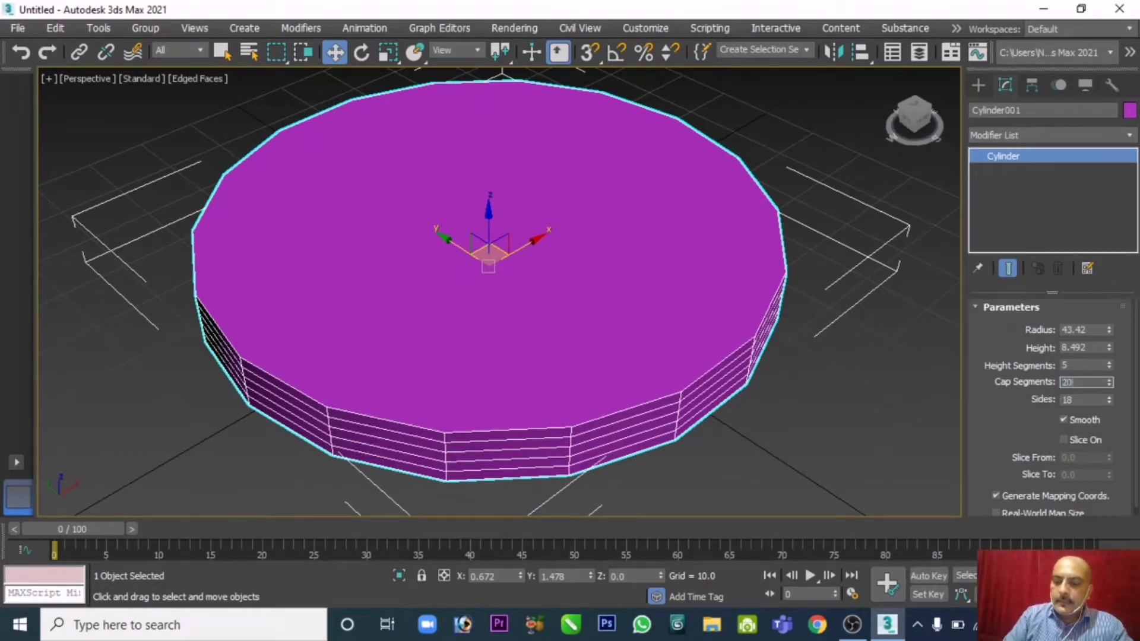
key(Return)
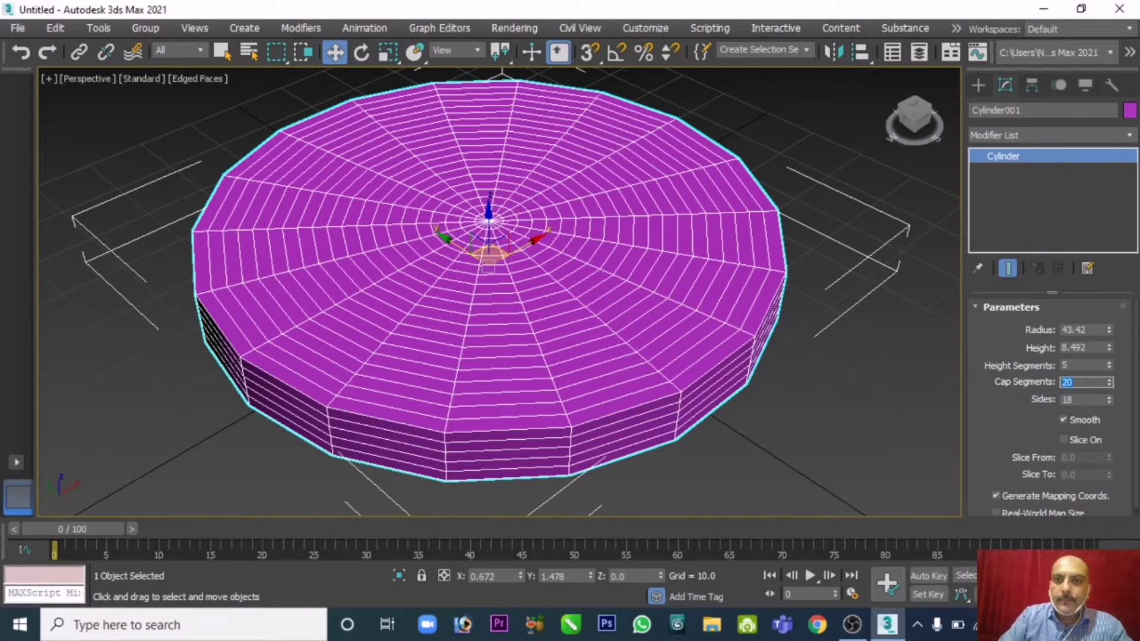
double_click(1087, 399)
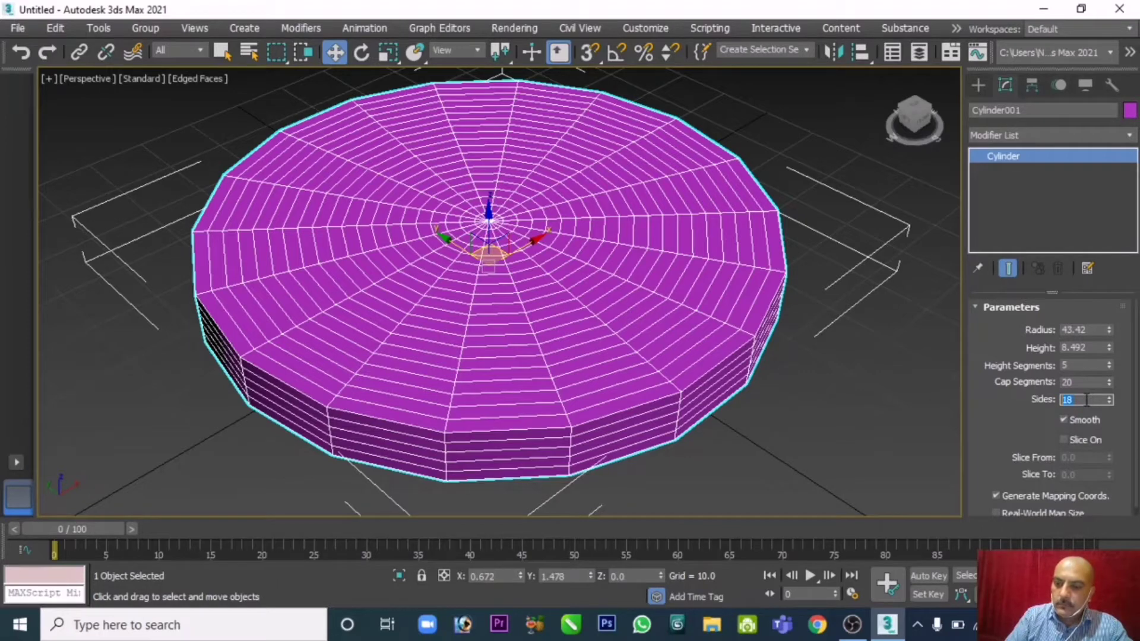
text(50)
key(Return)
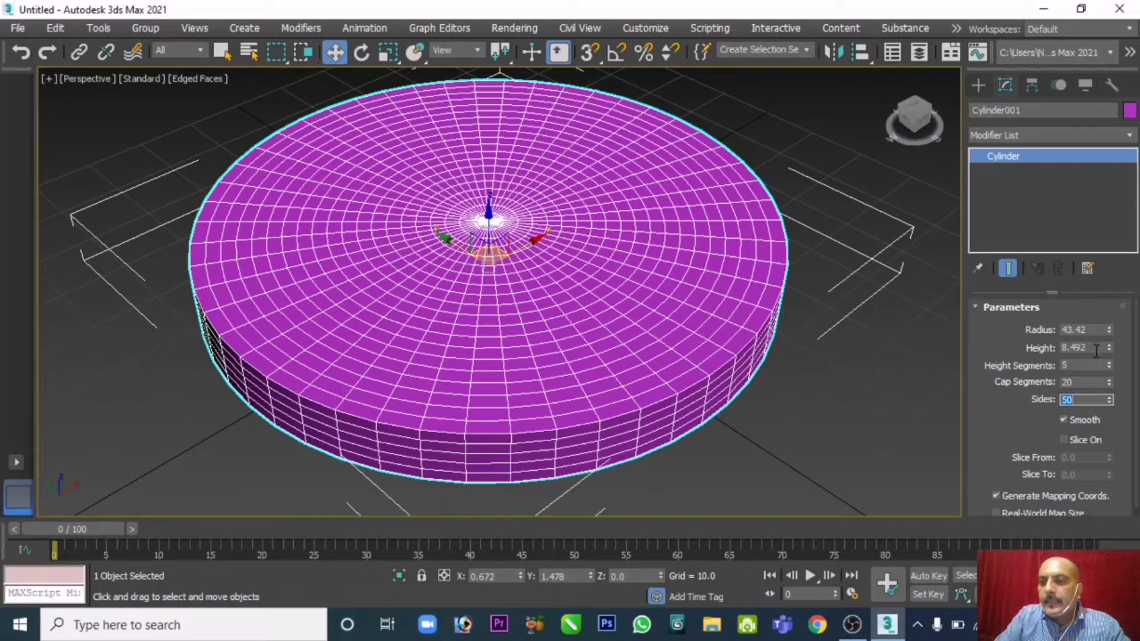
Set the cylinder's height segments to 10.
click(1085, 366)
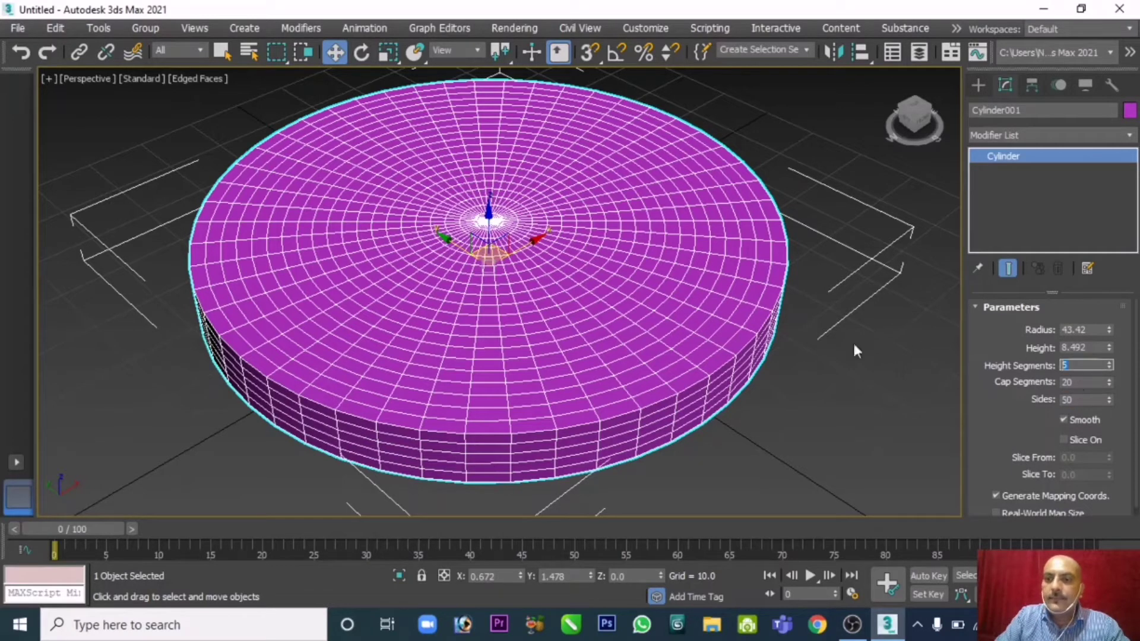
text(10)
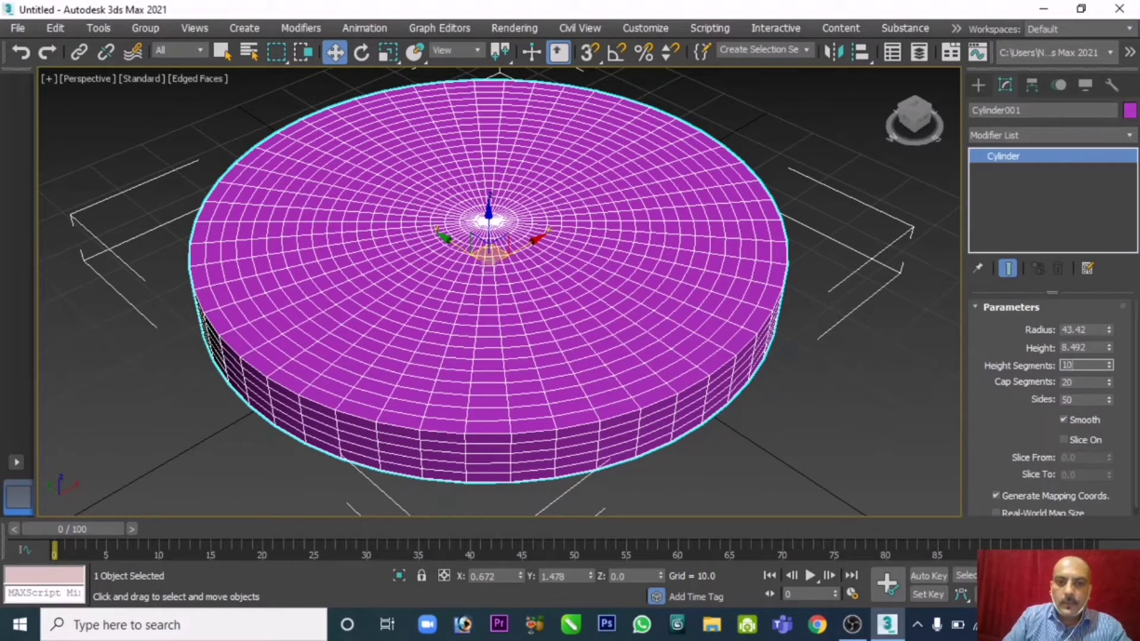
key(Return)
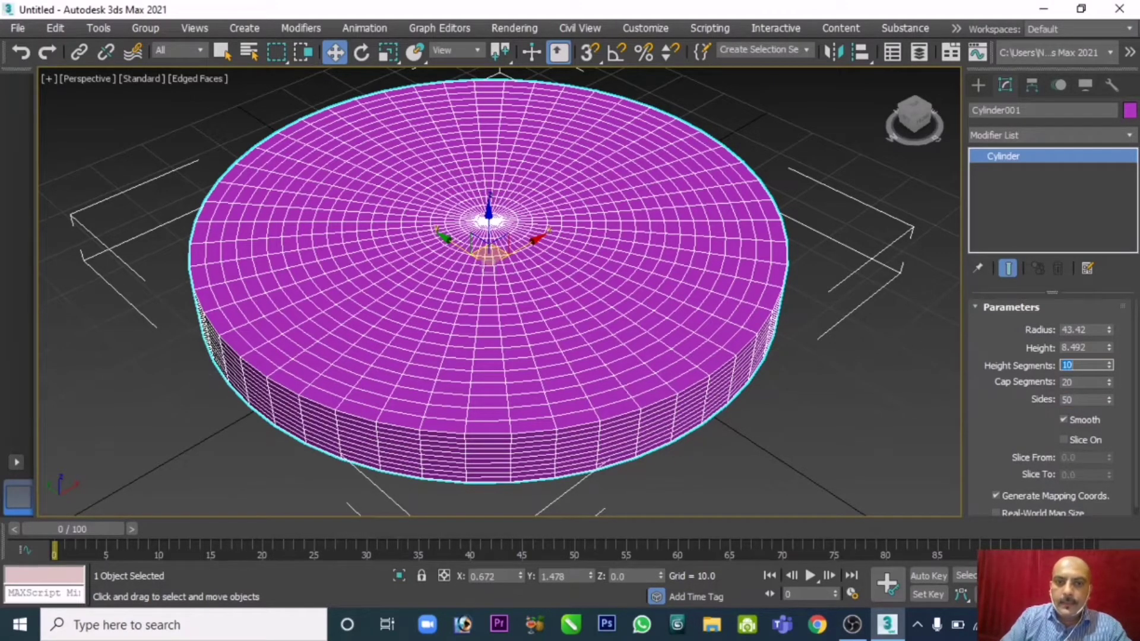
click(1092, 401)
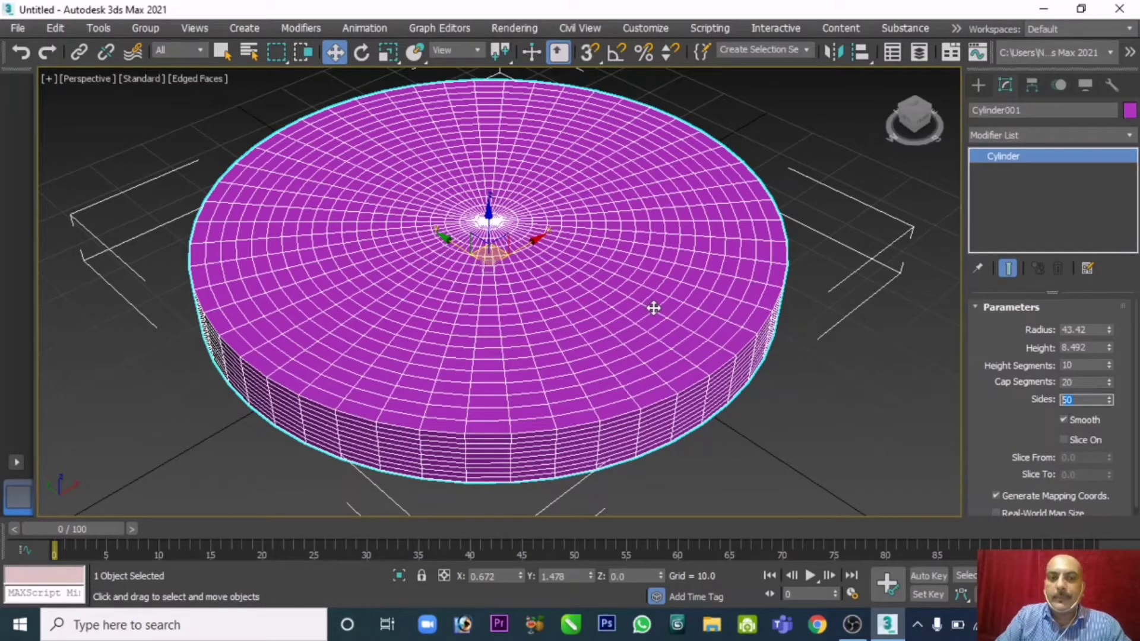
click(978, 85)
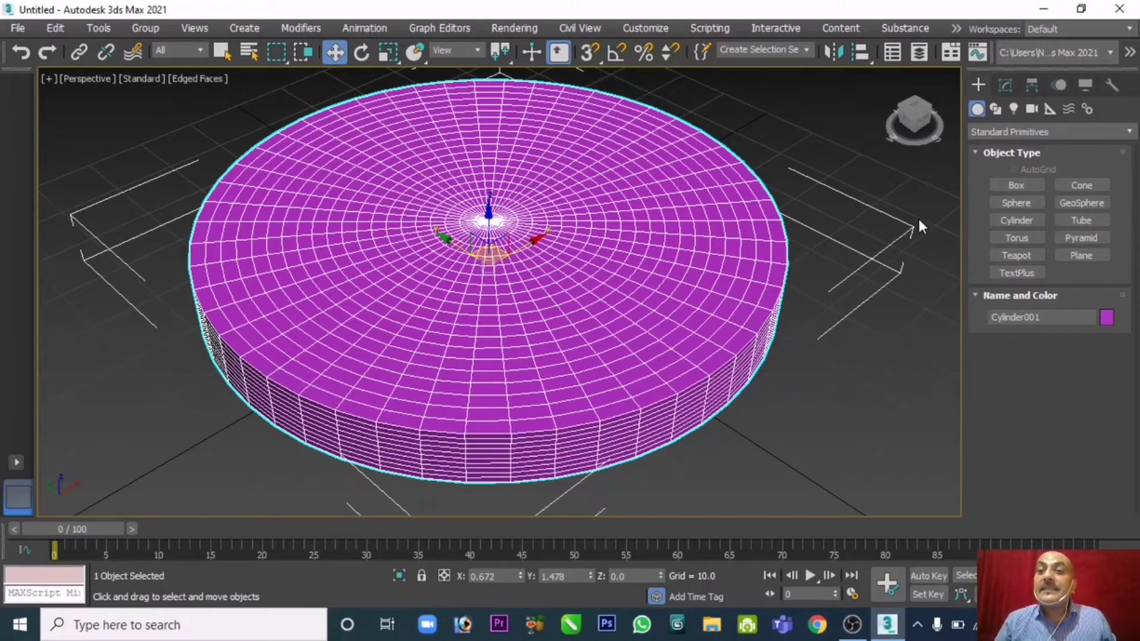
click(1008, 85)
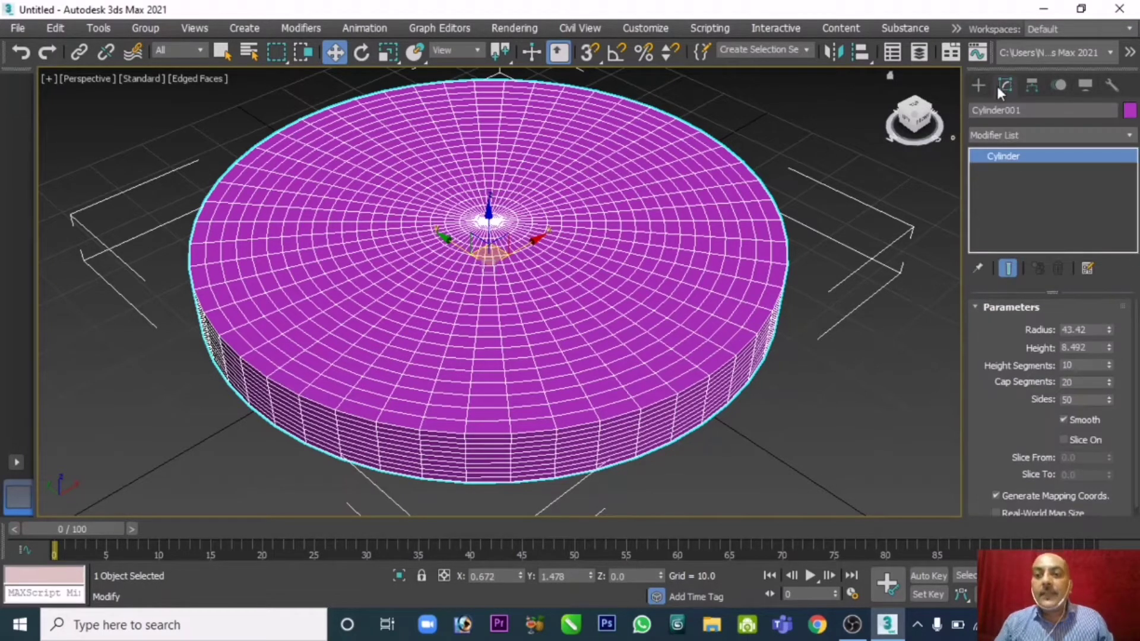
Set the cylinder's cap segments to 50.
click(1085, 364)
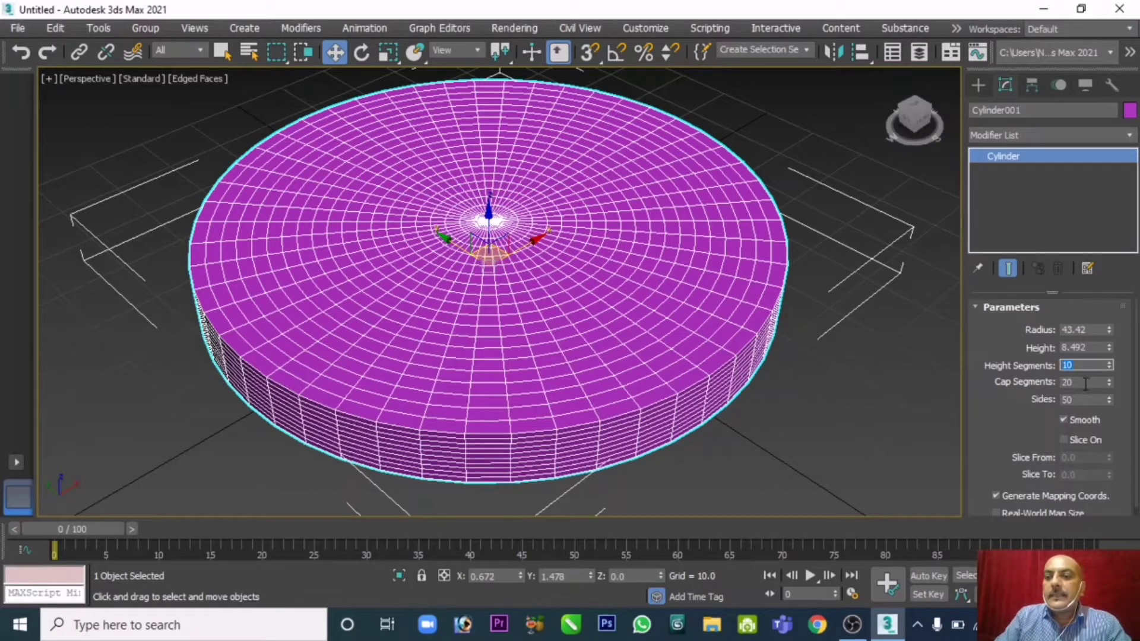
key(Tab)
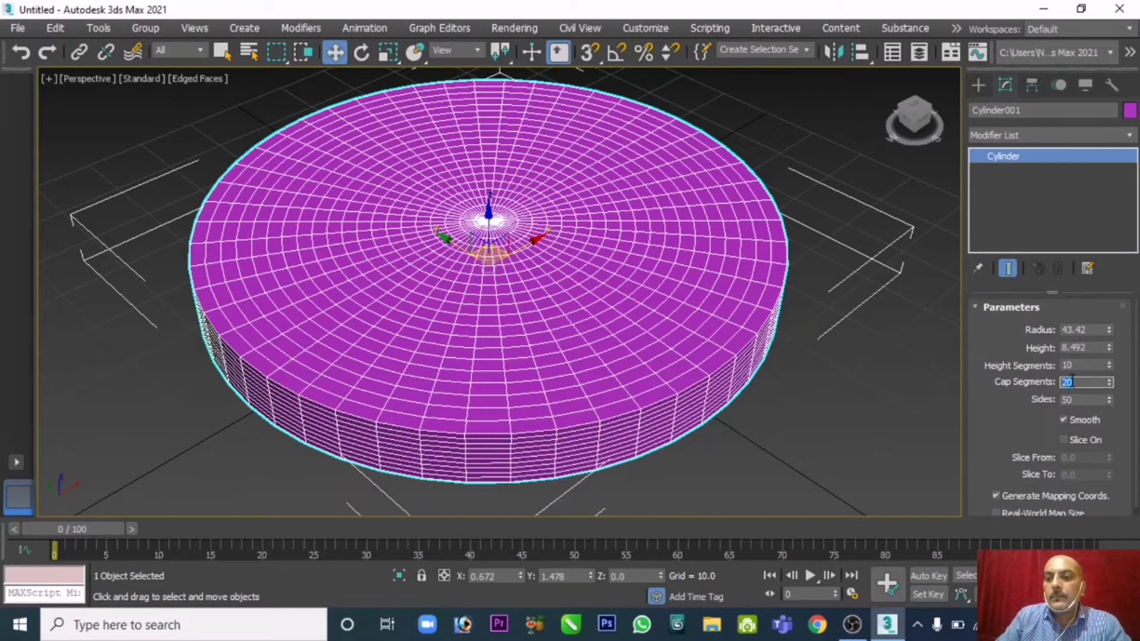
text(50)
key(Return)
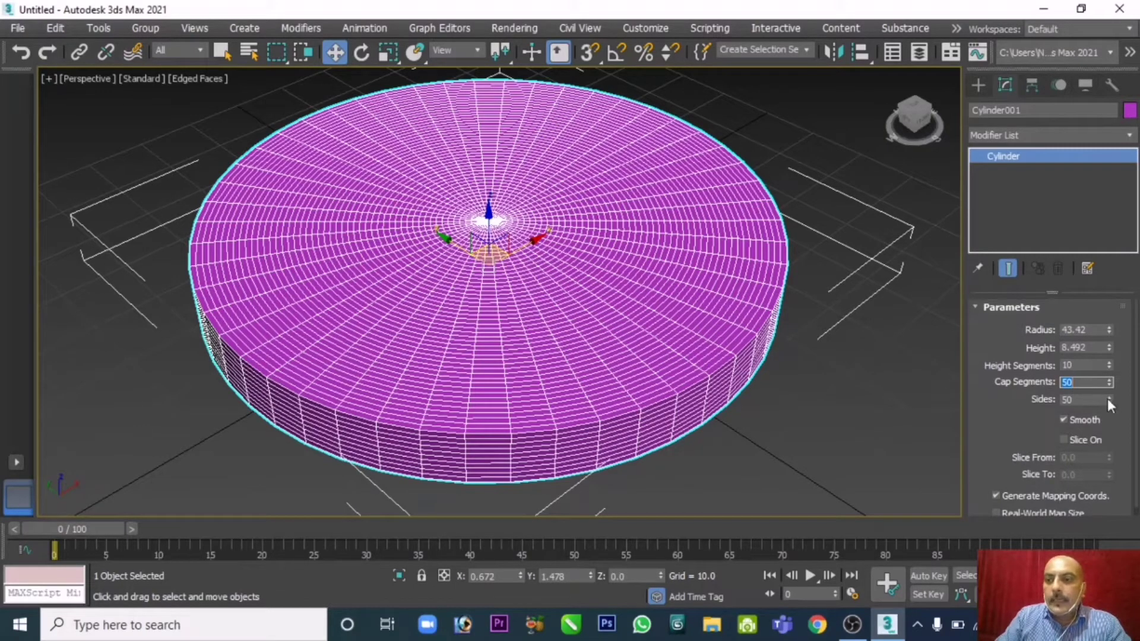
Set the cylinder's sides to 100 and its cap segments to 100.
mouse_move(1107, 397)
mouse_down()
mouse_move(1084, 240)
mouse_move(1090, 389)
mouse_up()
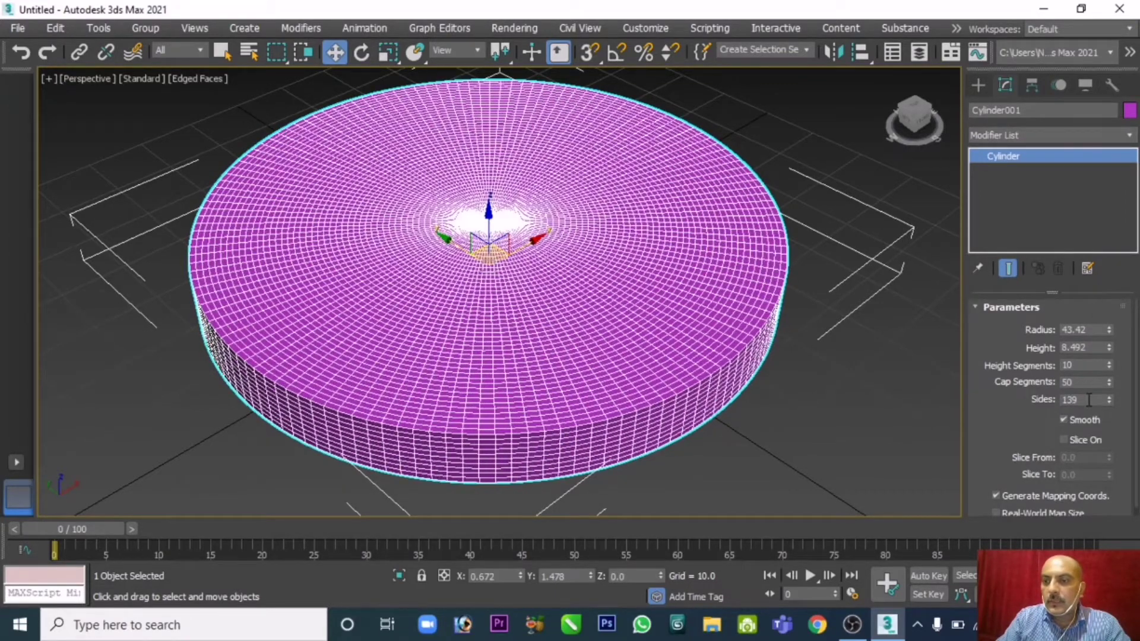
text(100)
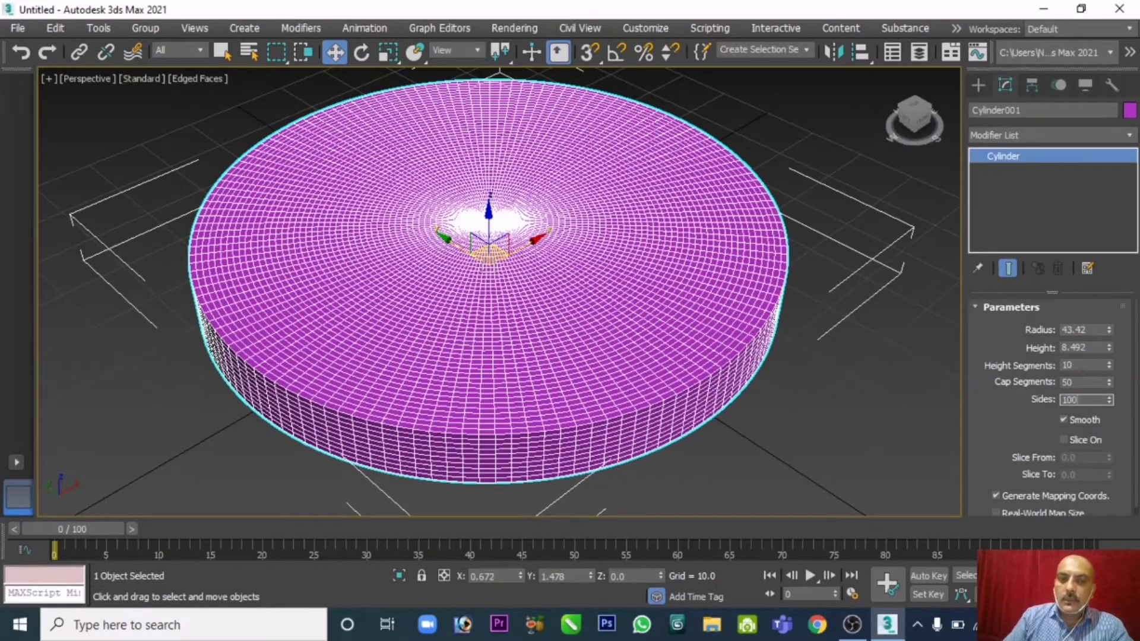
key(Return)
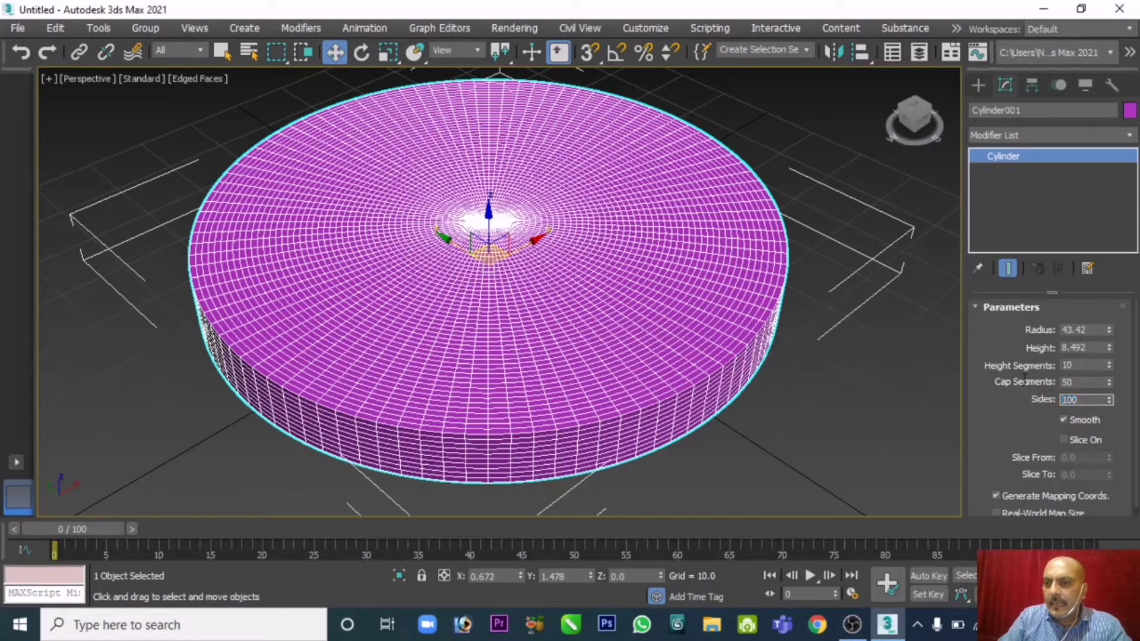
key(shift+Tab)
text(100)
key(Return)
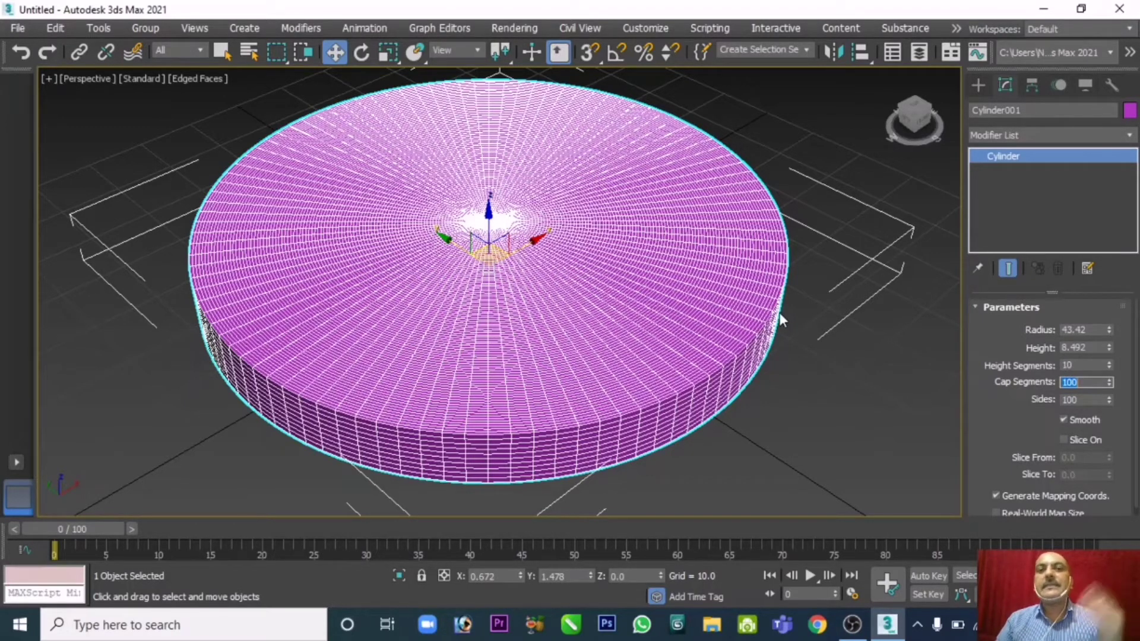
middle_drag(779, 313, 756, 321)
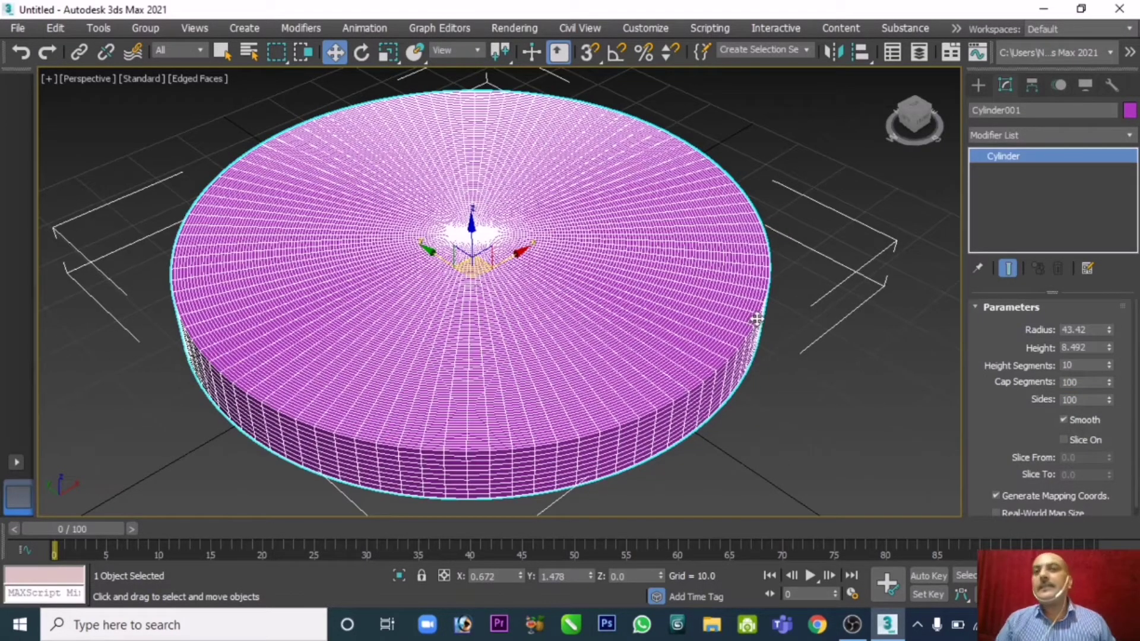
middle_drag(756, 318, 761, 309)
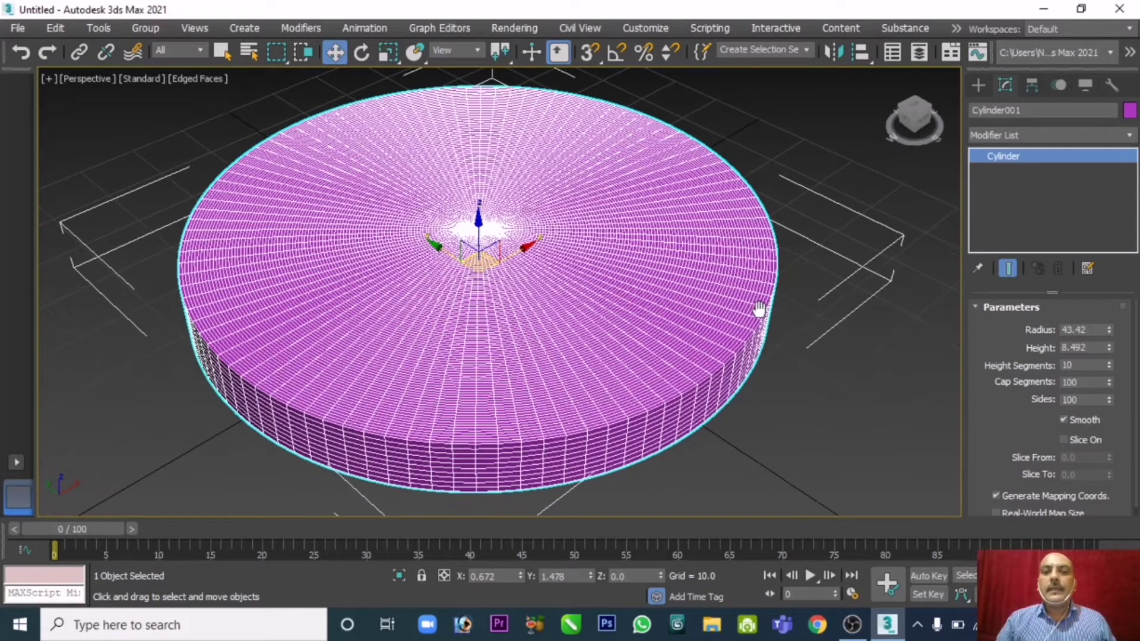
Reselect the cylinder and reset its X and Y position to 0 to centre it at the world origin.
click(813, 237)
scroll(712, 285, down, 10)
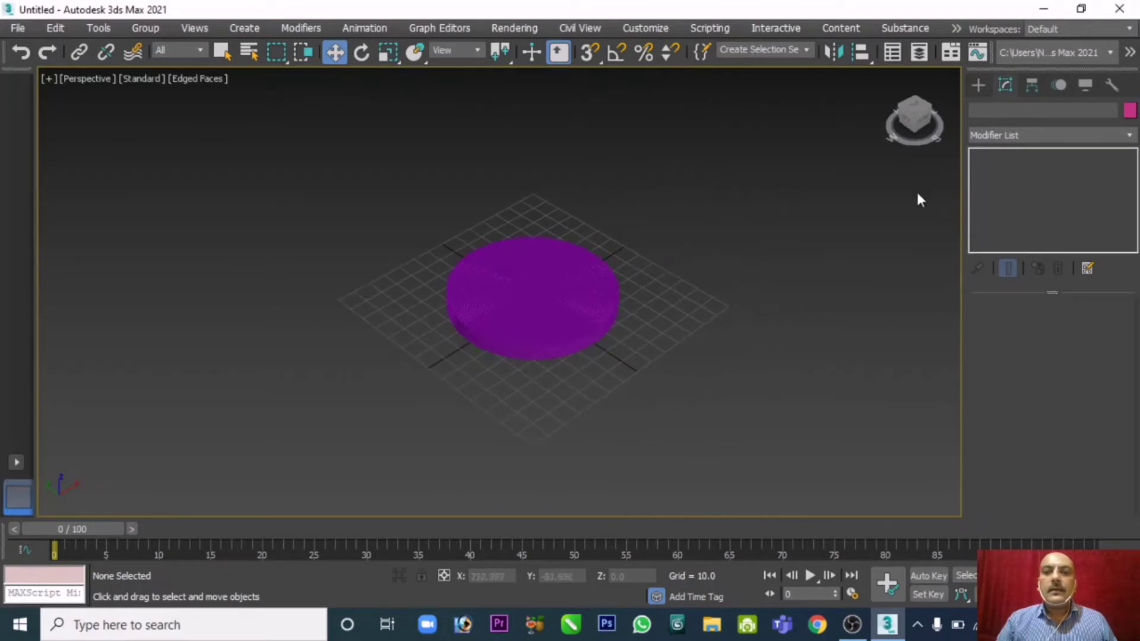
click(978, 86)
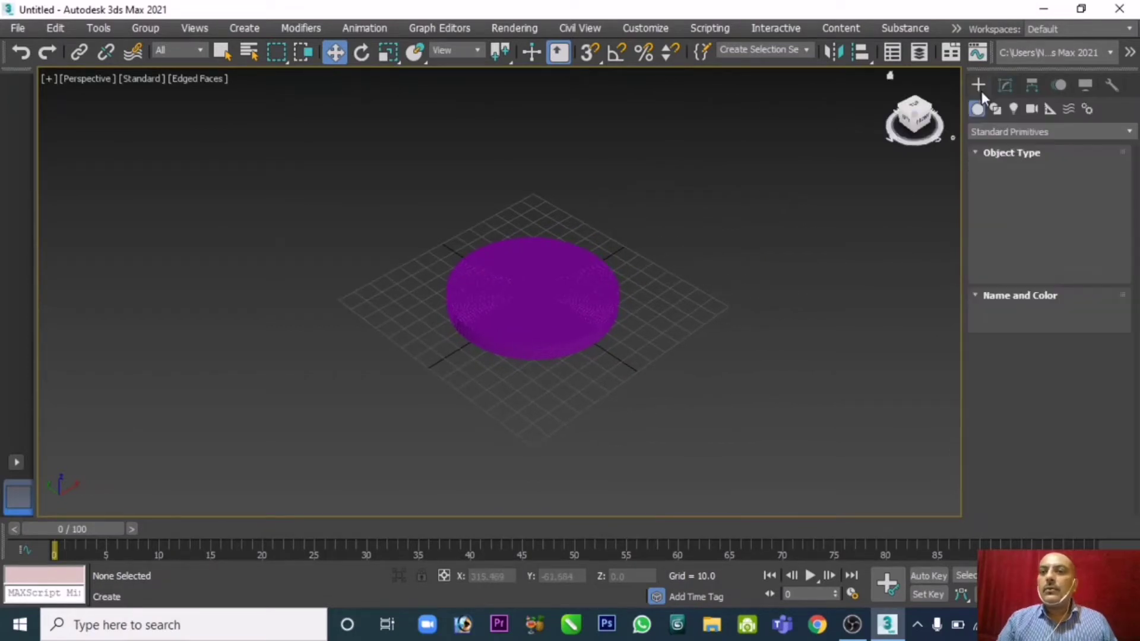
click(558, 341)
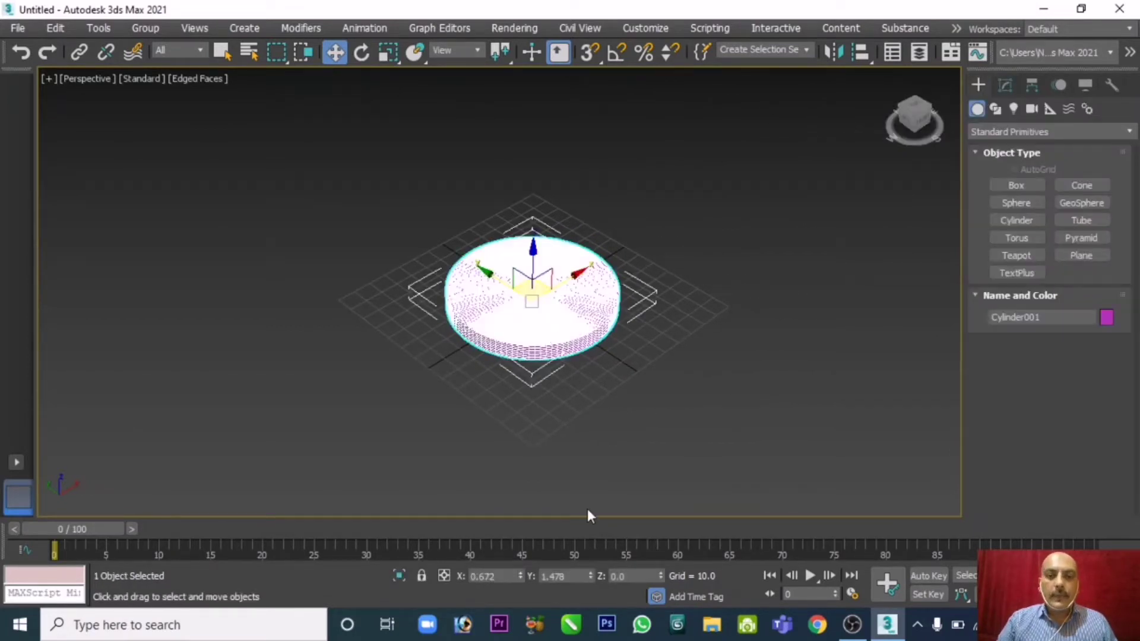
right_click(590, 577)
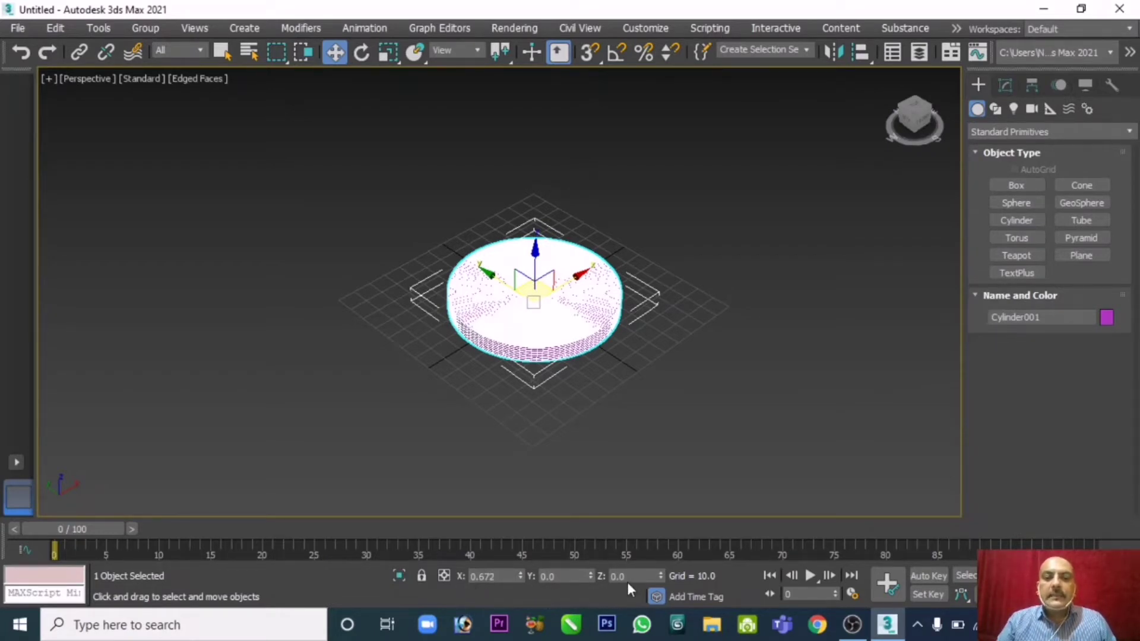
right_click(521, 578)
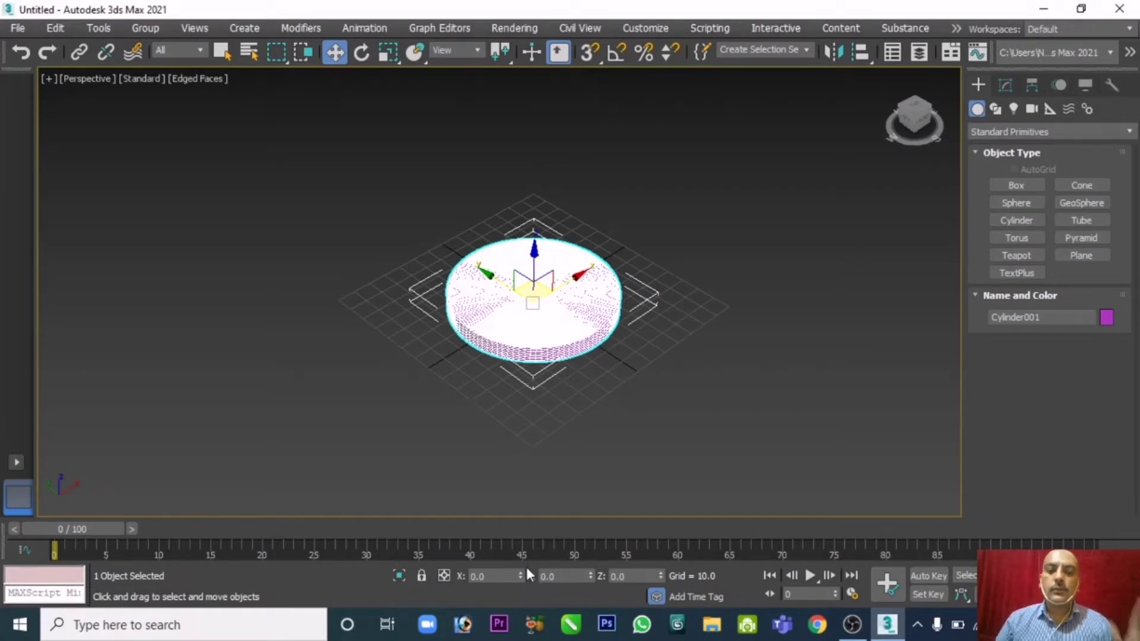
Examine the centred cylinder's placement on the grid from a low side angle.
click(622, 378)
click(593, 313)
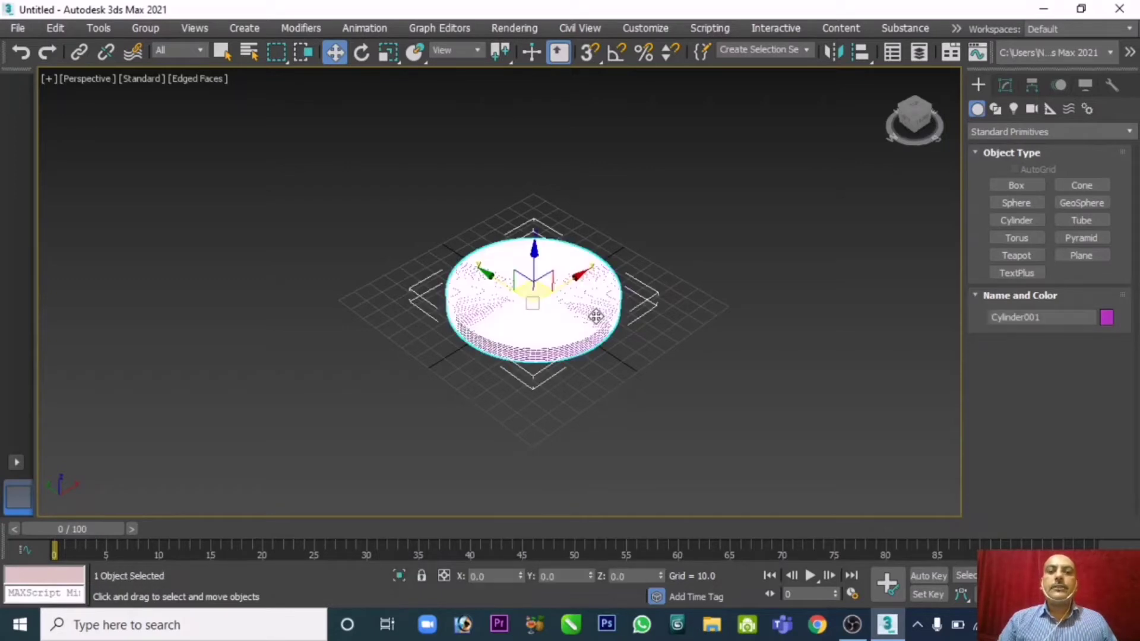
click(713, 287)
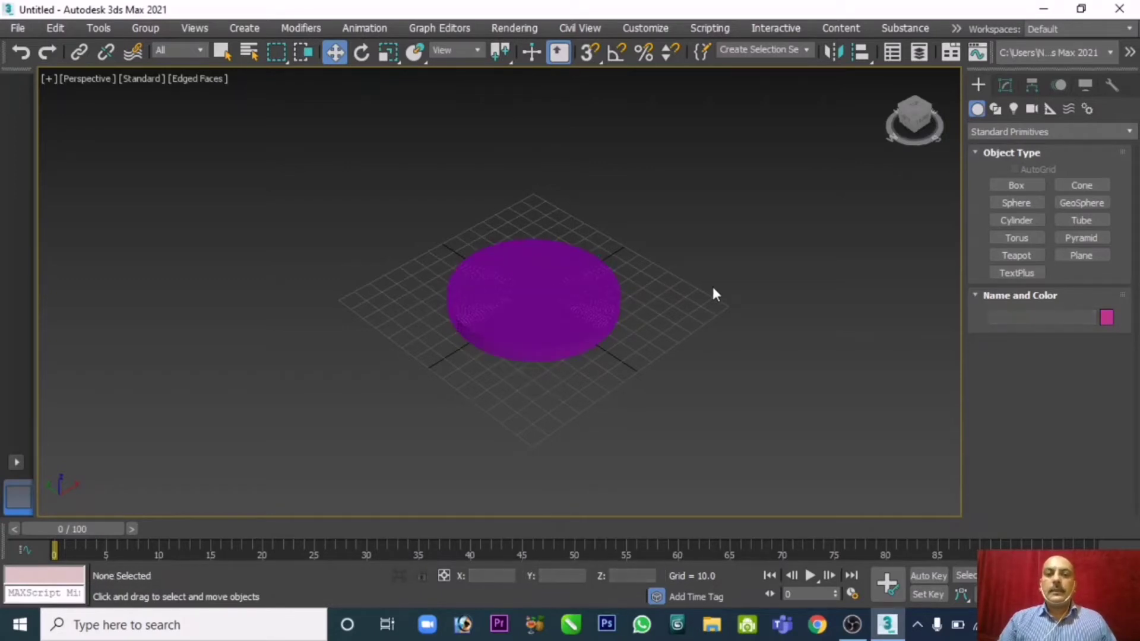
alt+middle_drag(602, 321, 624, 261)
click(589, 301)
scroll(628, 272, up, 10)
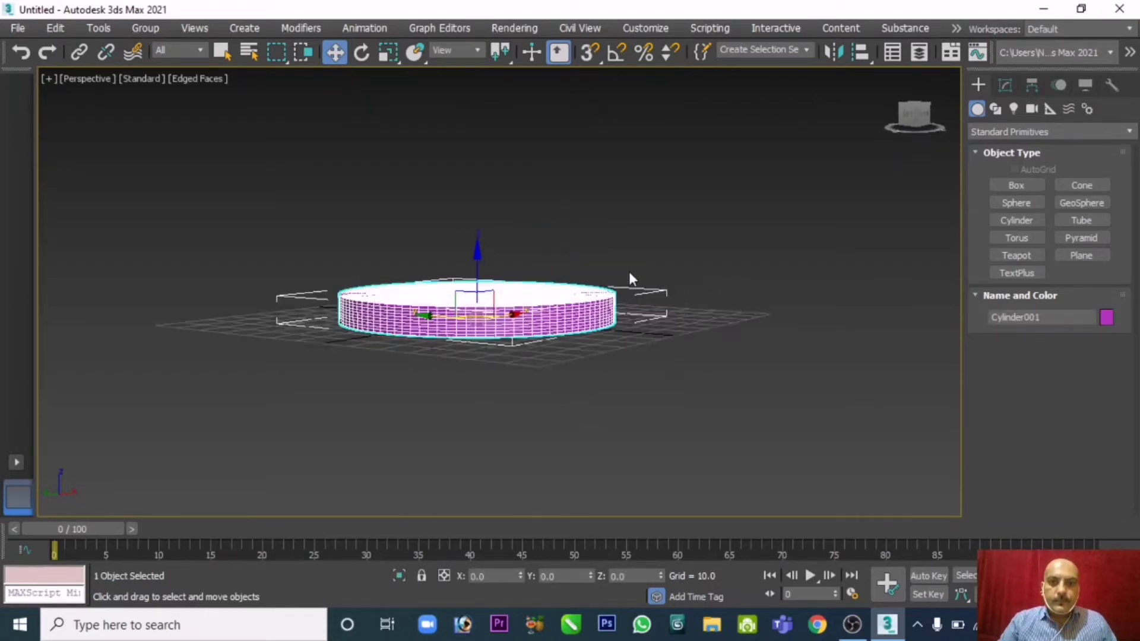
scroll(725, 271, down, 8)
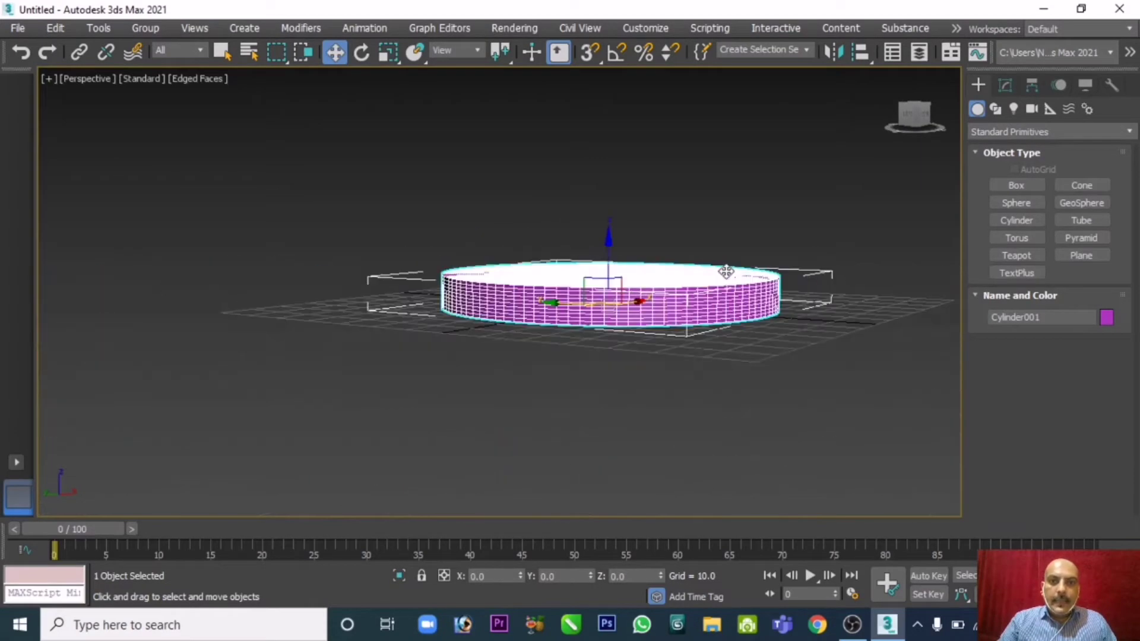
middle_drag(725, 271, 661, 314)
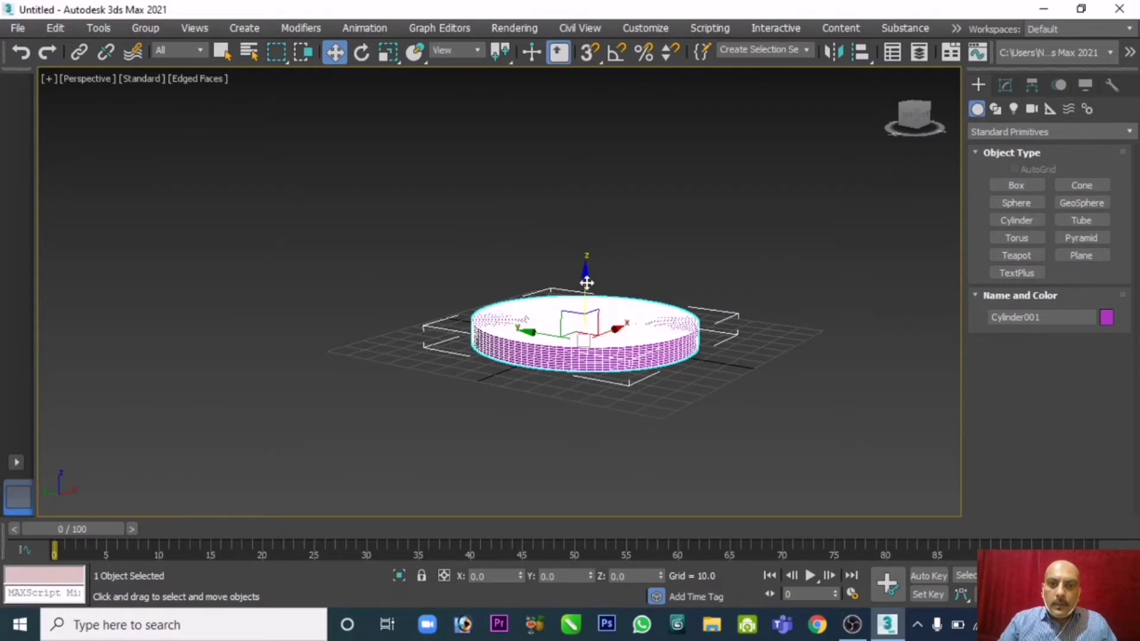
Raise the cylinder straight up above the grid to a Z height of about 93 and deselect it.
drag(588, 278, 603, 84)
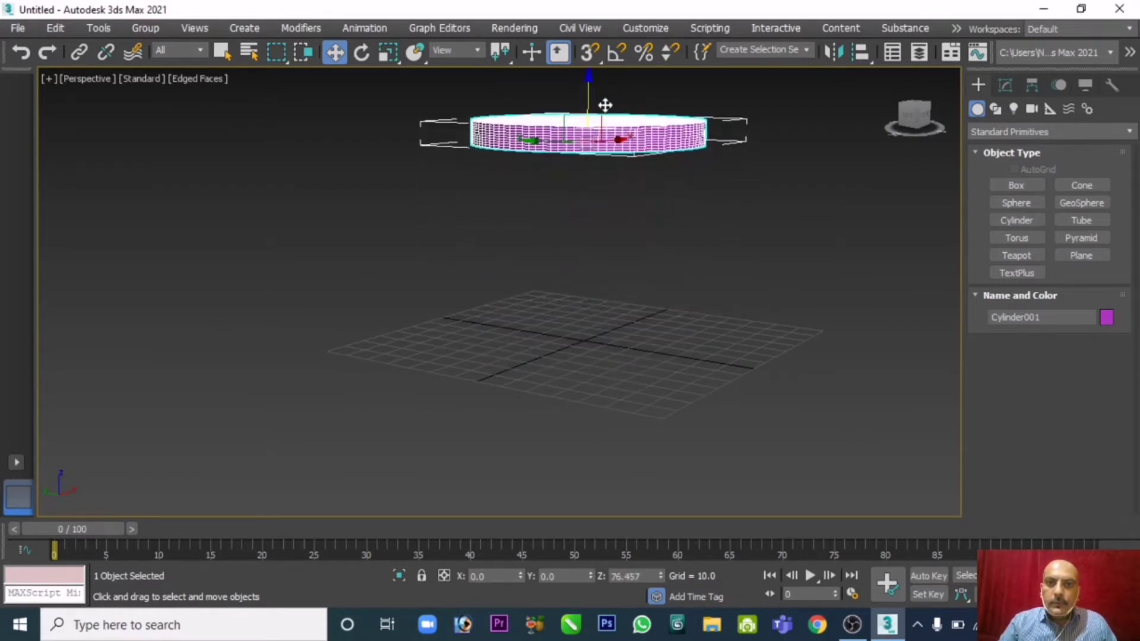
middle_drag(642, 316, 584, 426)
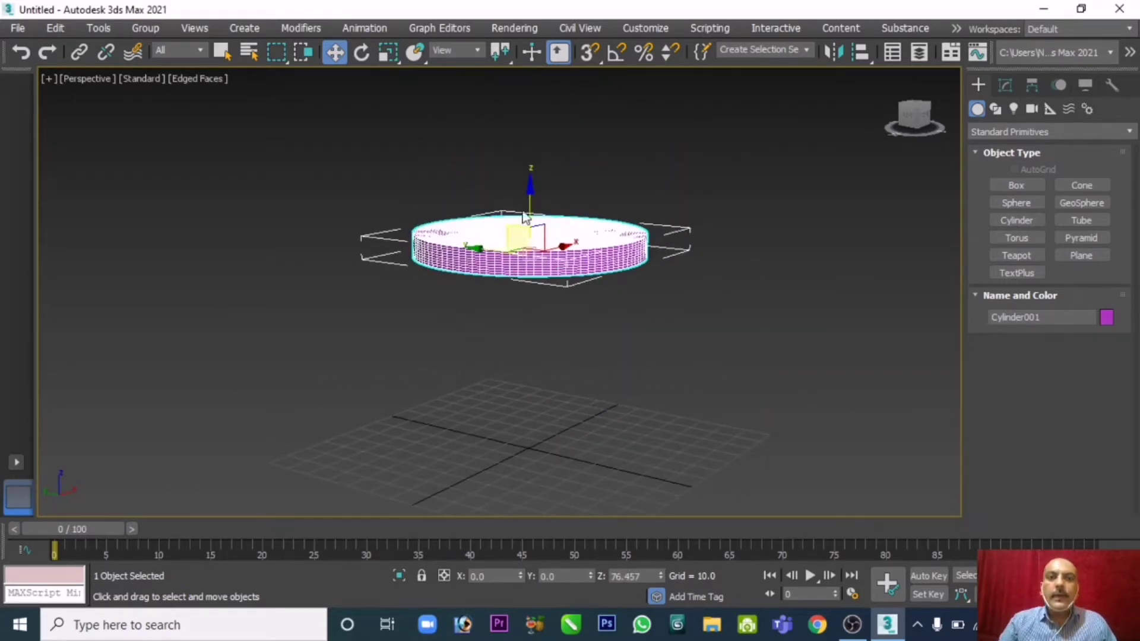
drag(529, 192, 534, 155)
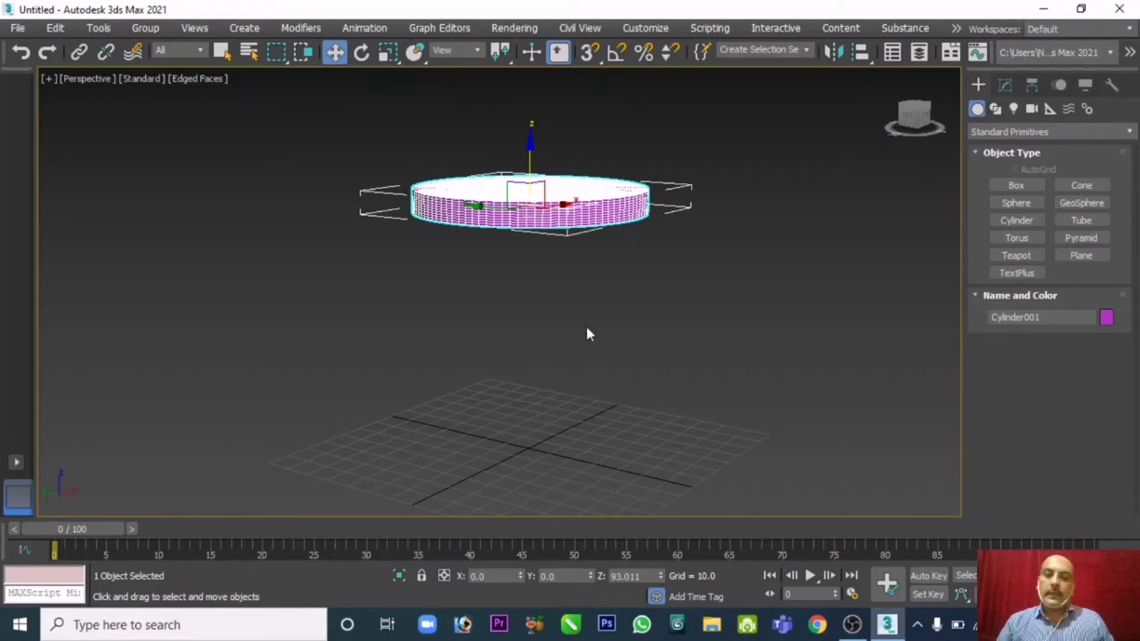
middle_drag(547, 211, 618, 239)
mouse_move(629, 289)
alt+middle_down()
mouse_move(524, 298)
mouse_move(570, 315)
mouse_move(603, 245)
mouse_move(601, 297)
mouse_move(643, 244)
mouse_move(635, 292)
alt+middle_up()
middle_drag(654, 246, 618, 314)
click(728, 255)
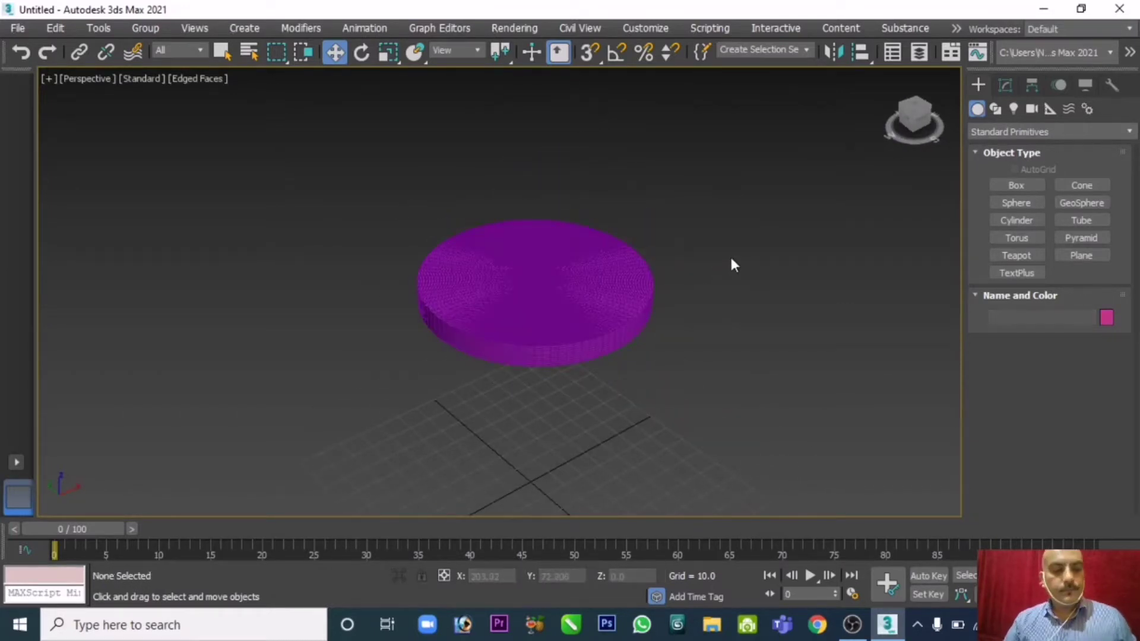
Create a plane about 111 long by 115 wide in the Top view, centred around the cylinder and extending past its edges.
key(alt+w)
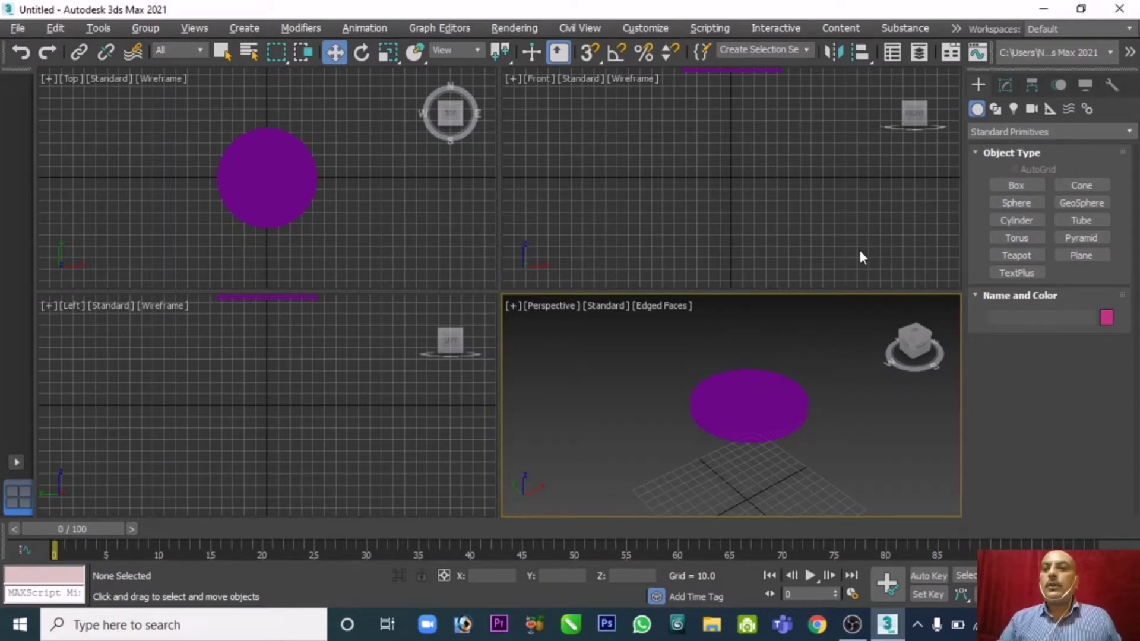
click(1078, 254)
drag(203, 114, 334, 241)
key(w)
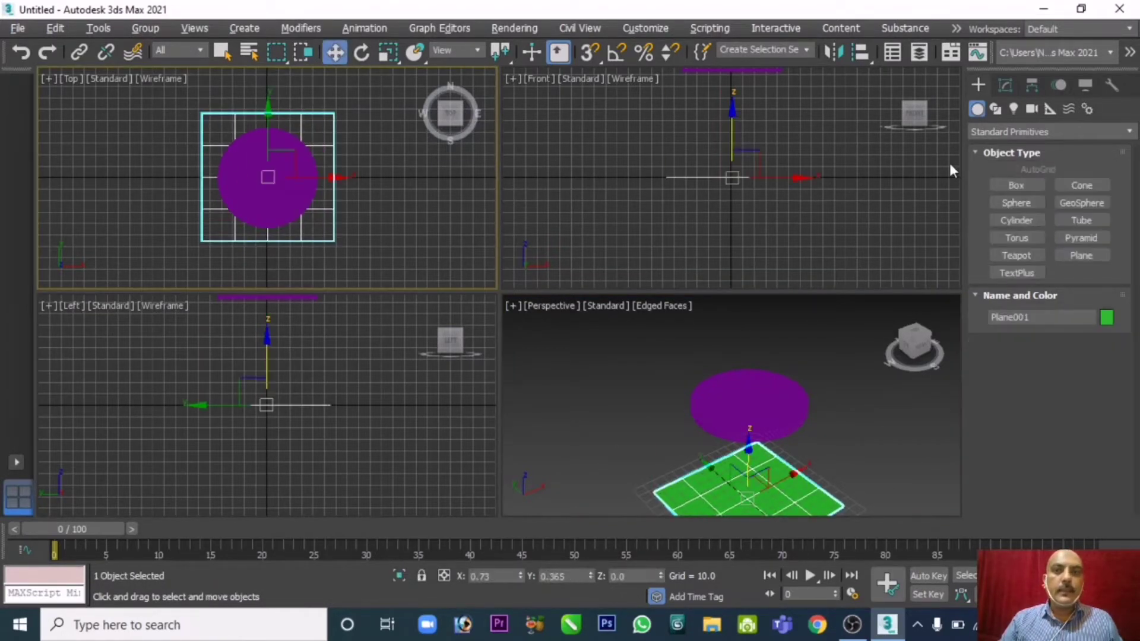
click(1004, 86)
Raise the plane above the cylinder in the maximized Perspective view, to a Z height of about 108.
right_click(809, 382)
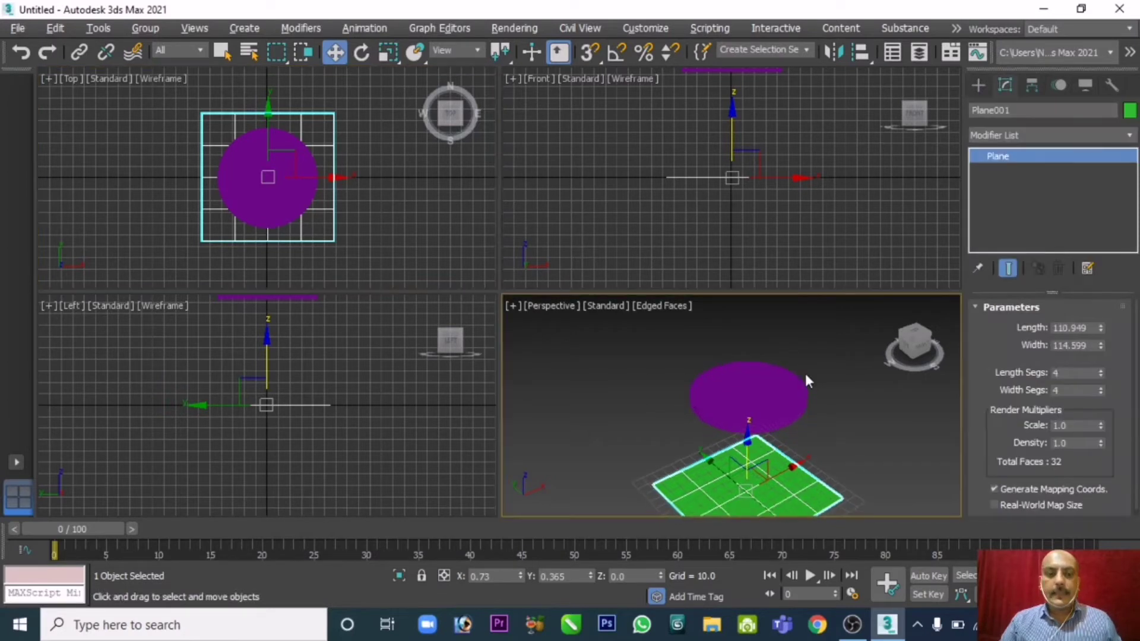
key(alt+w)
key(alt+w)
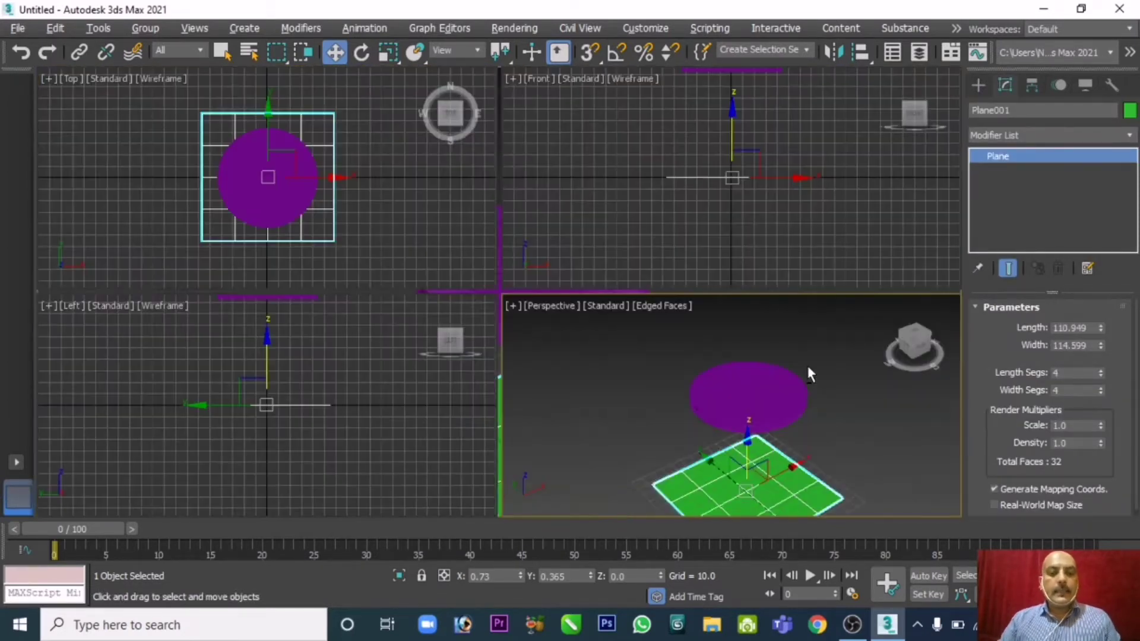
key(alt+w)
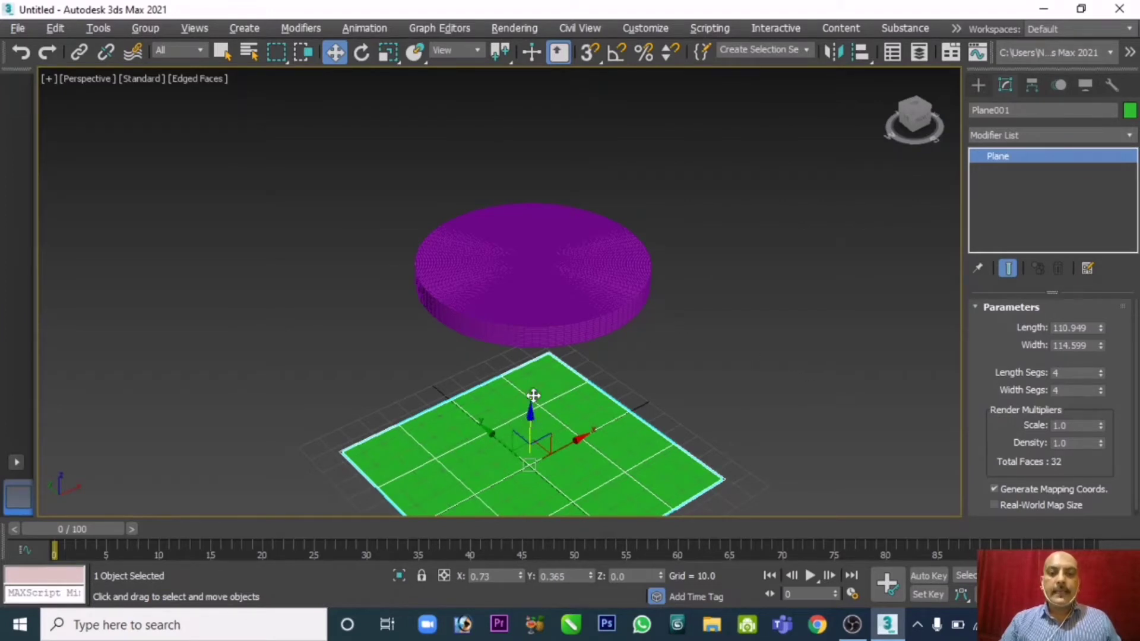
drag(531, 396, 533, 174)
alt+middle_drag(533, 174, 589, 200)
drag(536, 171, 541, 203)
scroll(555, 225, up, 8)
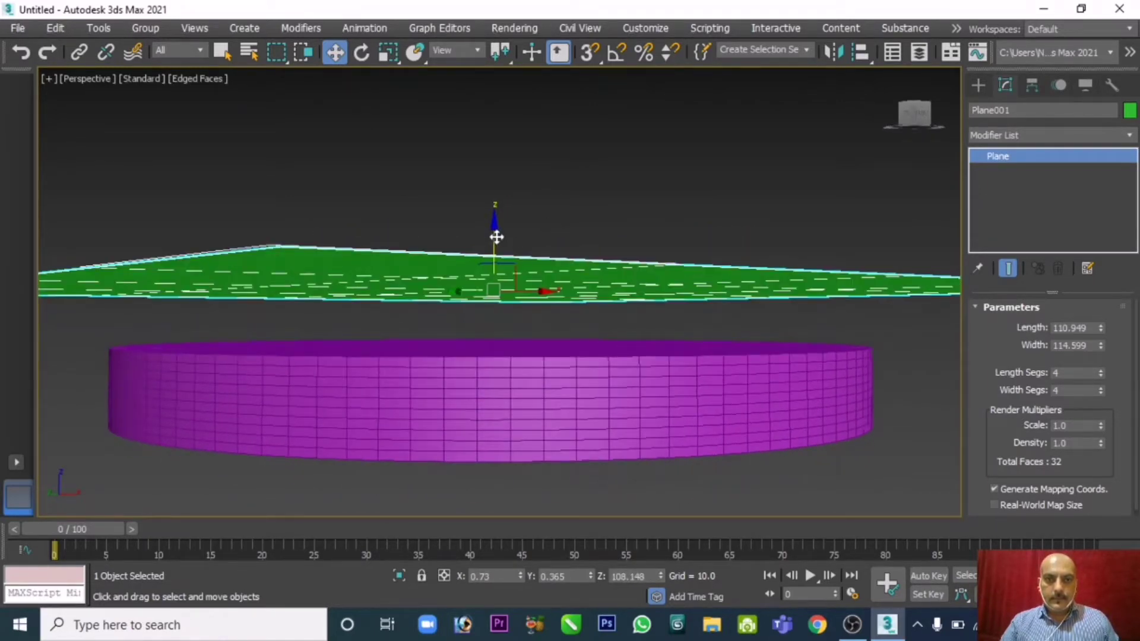
Fine-tune the plane's height so it hovers just above the cylinder's top face, at about Z 108.4.
drag(494, 237, 558, 248)
mouse_move(557, 253)
alt+middle_down()
mouse_move(540, 257)
mouse_move(543, 268)
alt+middle_up()
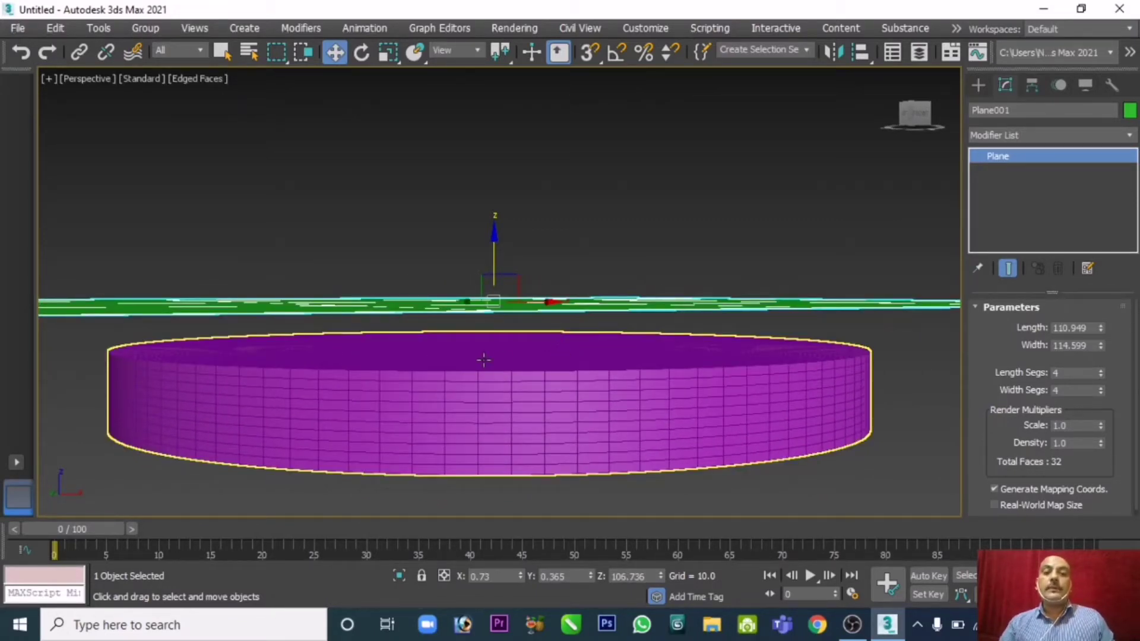
alt+middle_drag(552, 339, 539, 351)
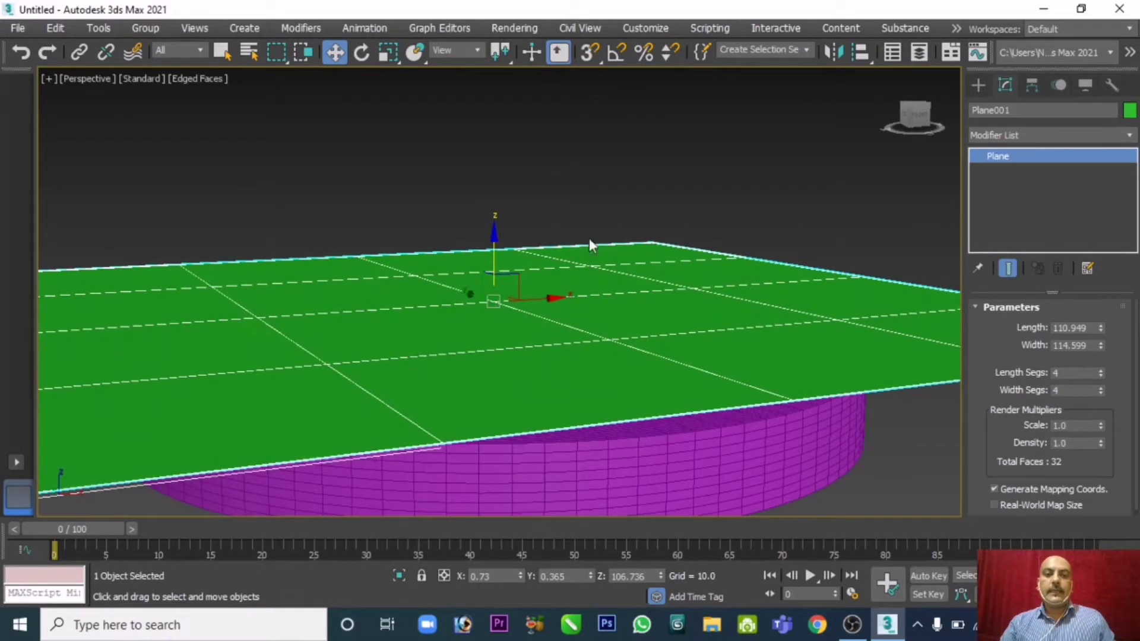
scroll(617, 234, down, 4)
alt+middle_drag(617, 236, 599, 250)
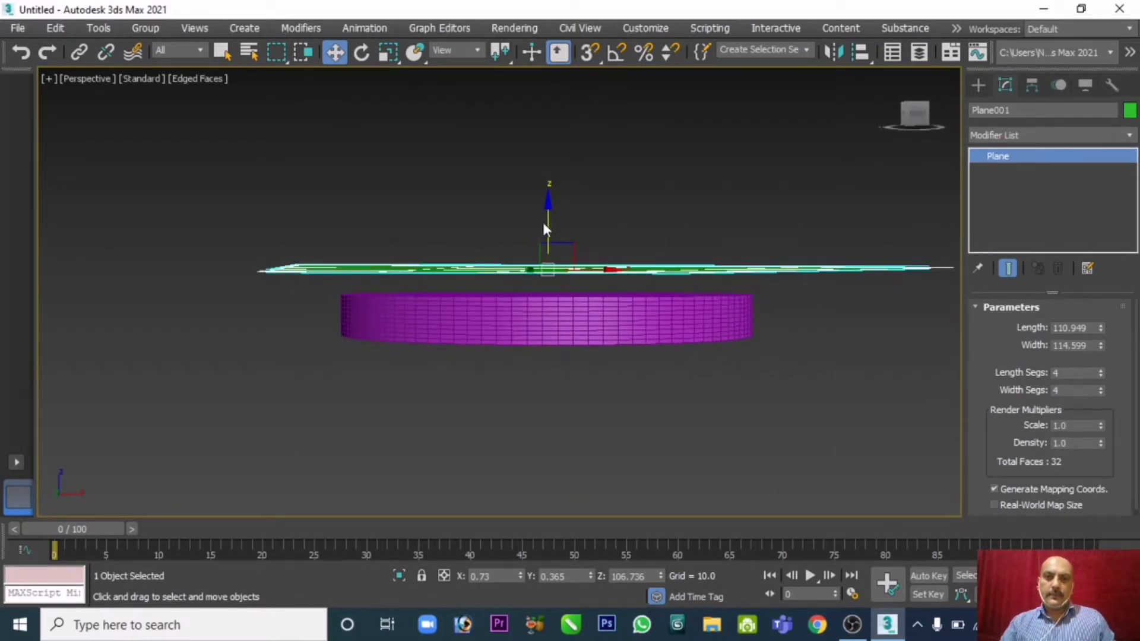
drag(546, 222, 549, 214)
alt+middle_drag(580, 270, 577, 328)
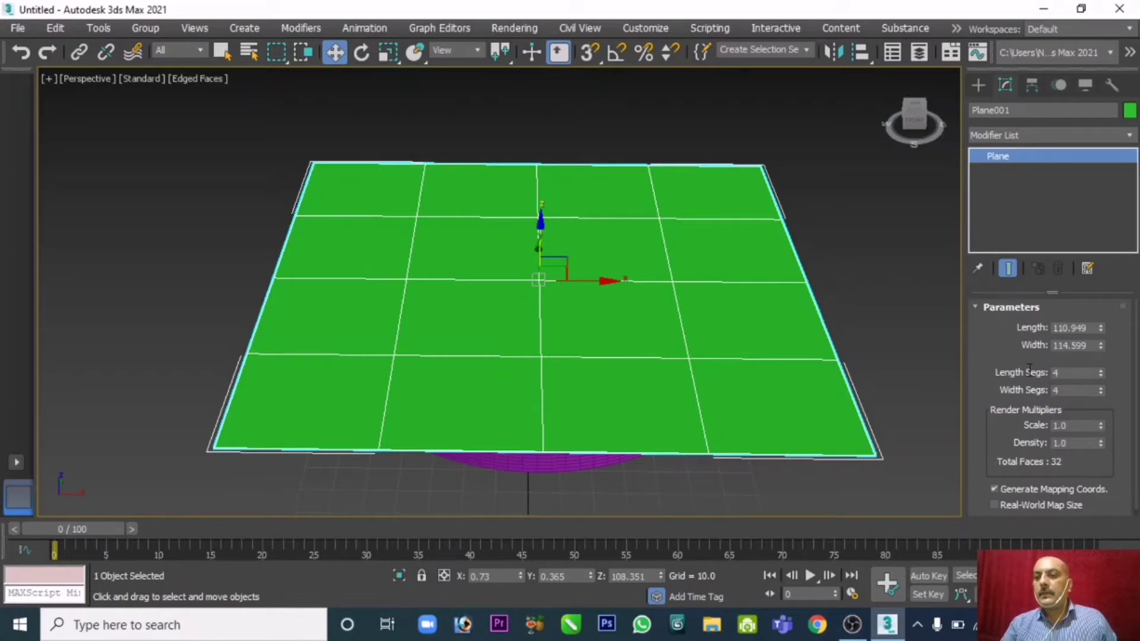
Set the plane's length segments and width segments to 100 each.
double_click(1063, 372)
text(100)
key(Tab)
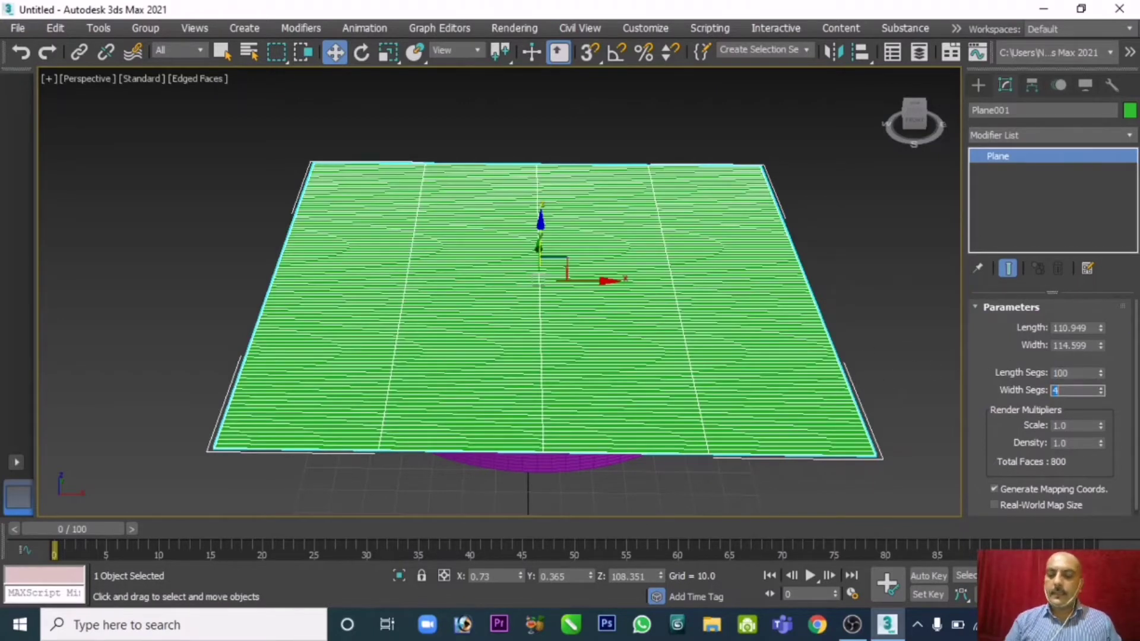
text(100)
key(Return)
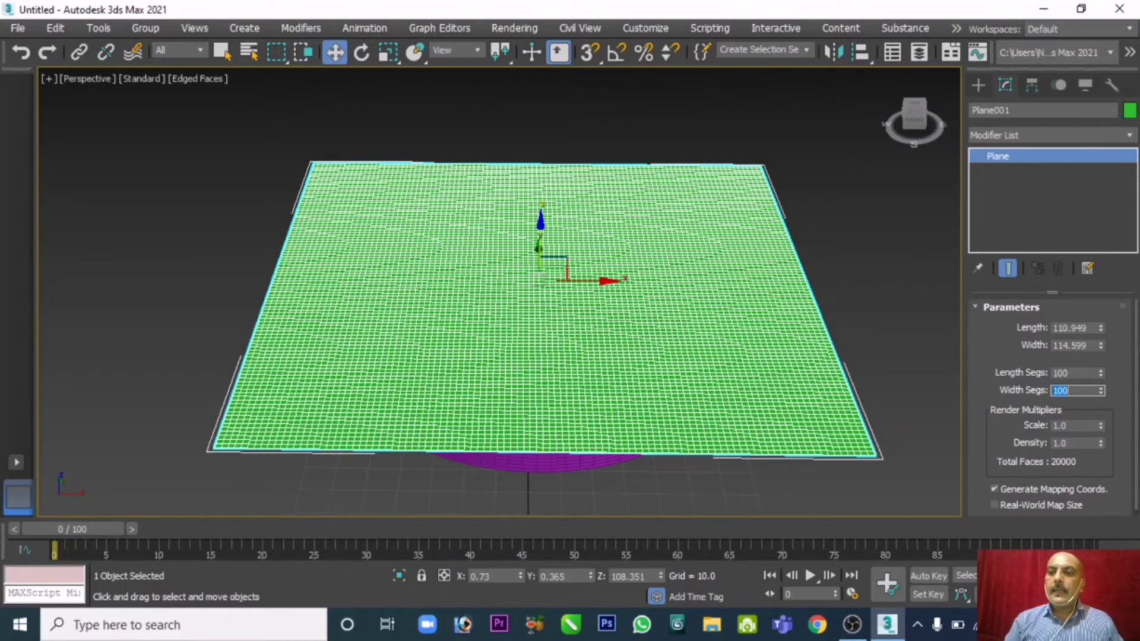
alt+middle_drag(803, 286, 838, 262)
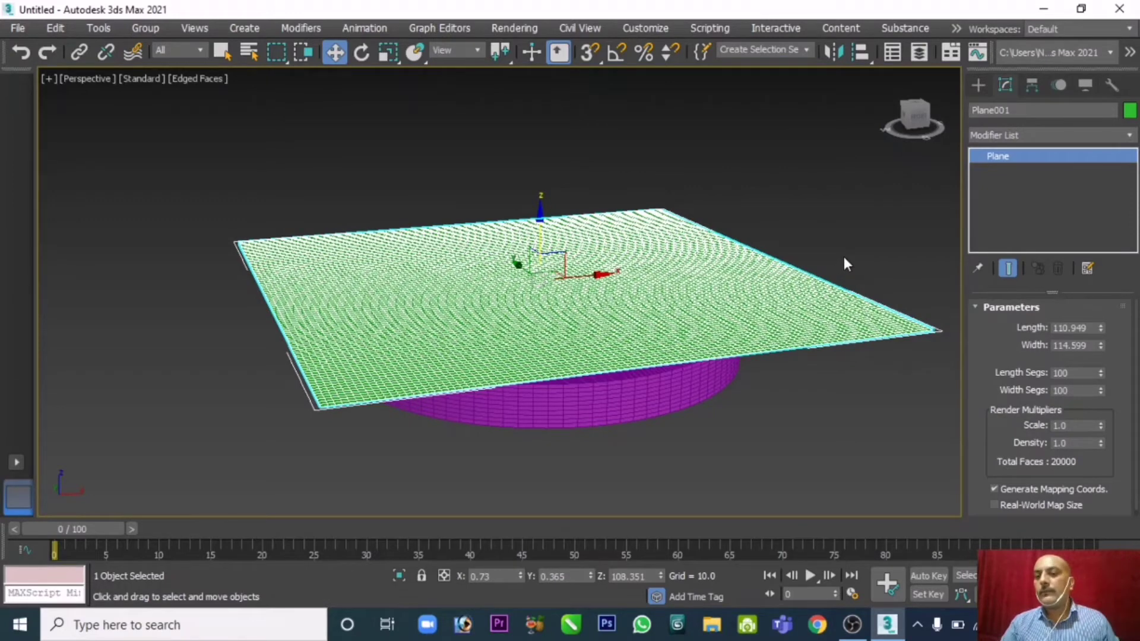
alt+middle_drag(760, 315, 674, 279)
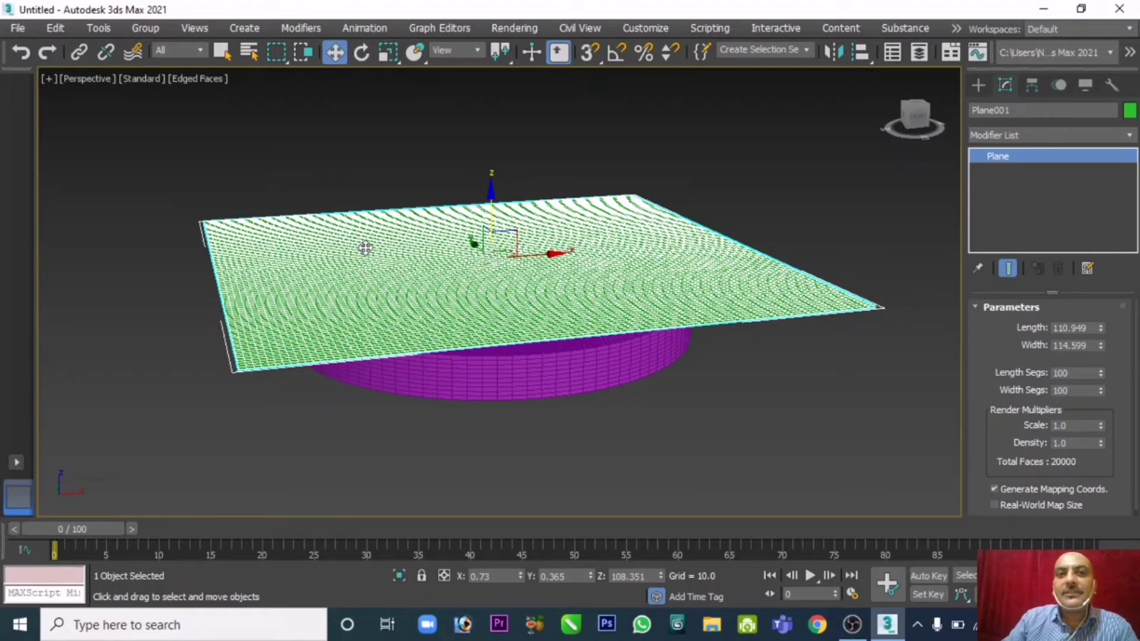
Add the Cloth modifier to the plane and look through its sub-object levels.
click(1055, 135)
key(c)
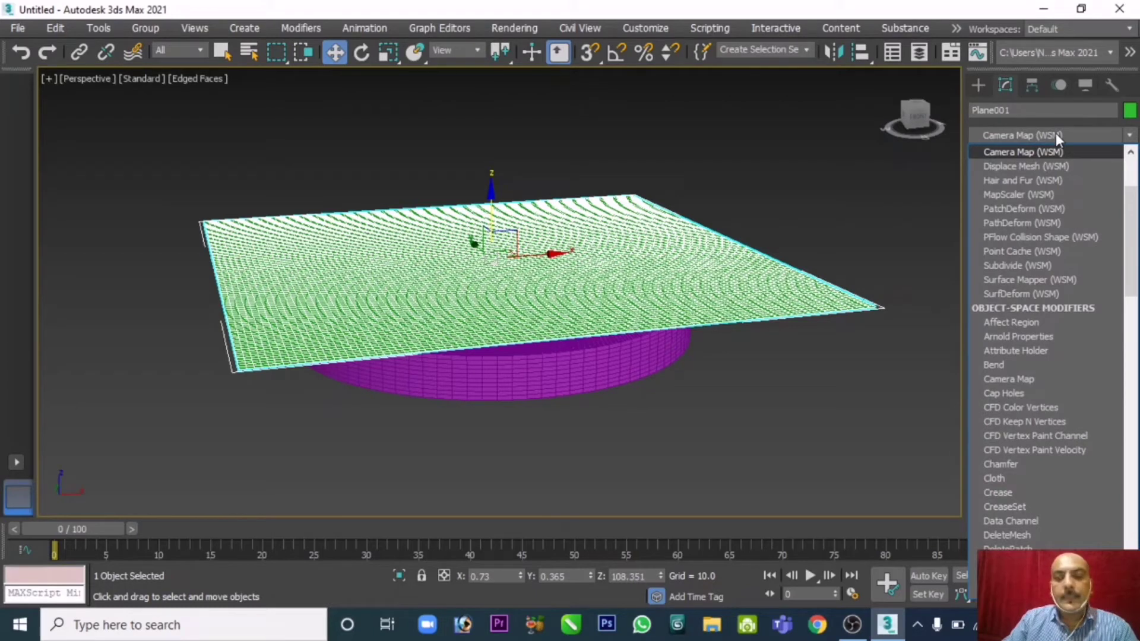
key(c)
key(c)
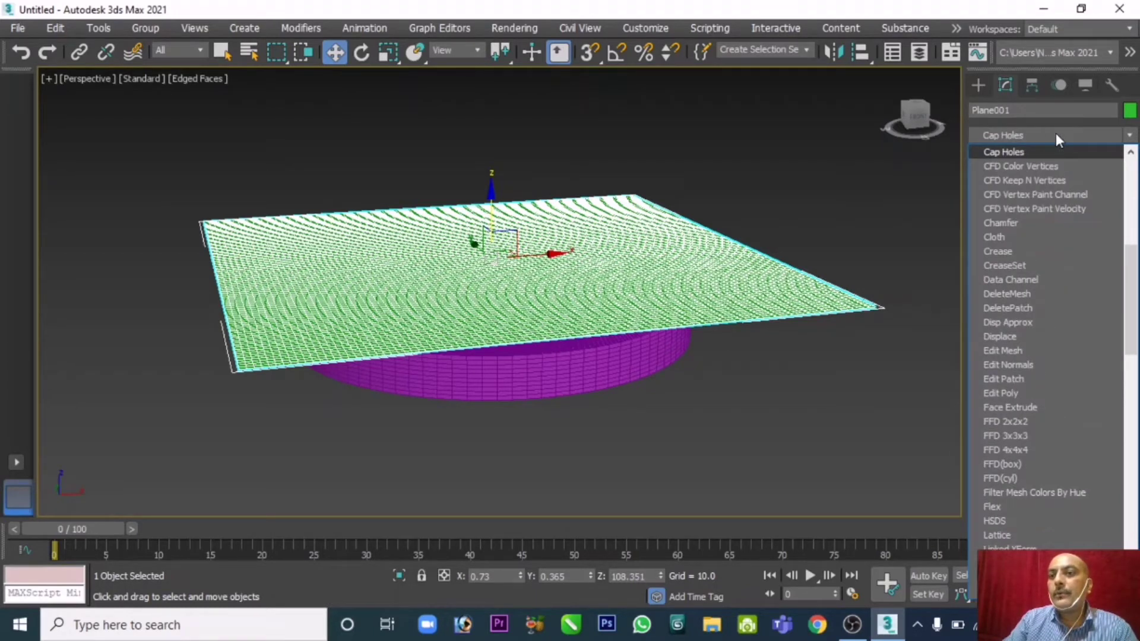
key(c)
key(c)
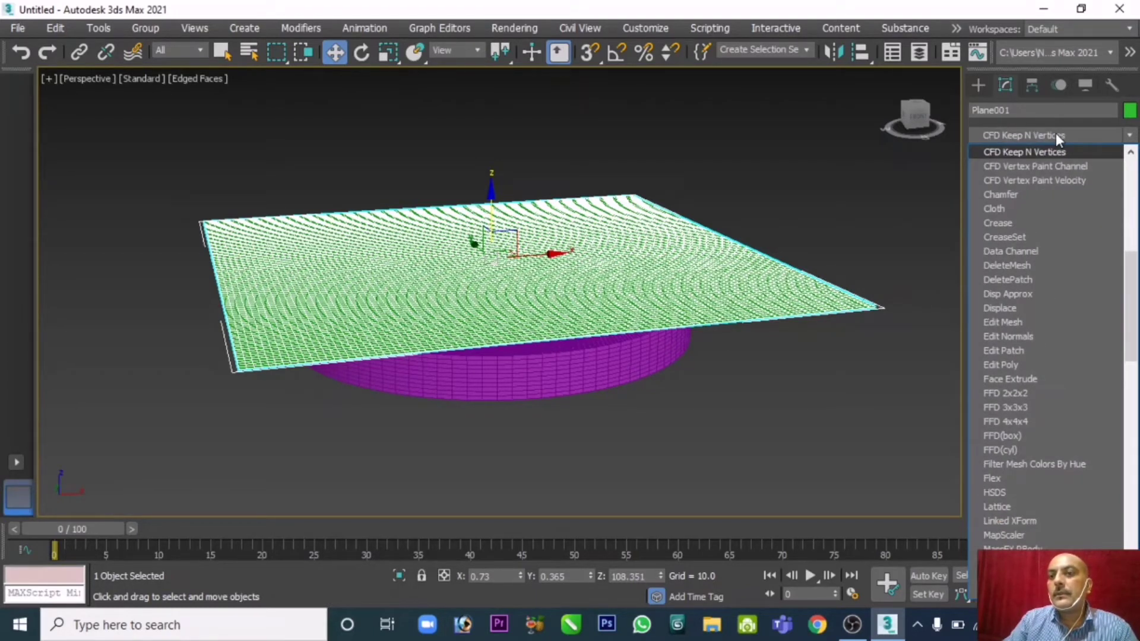
click(1022, 209)
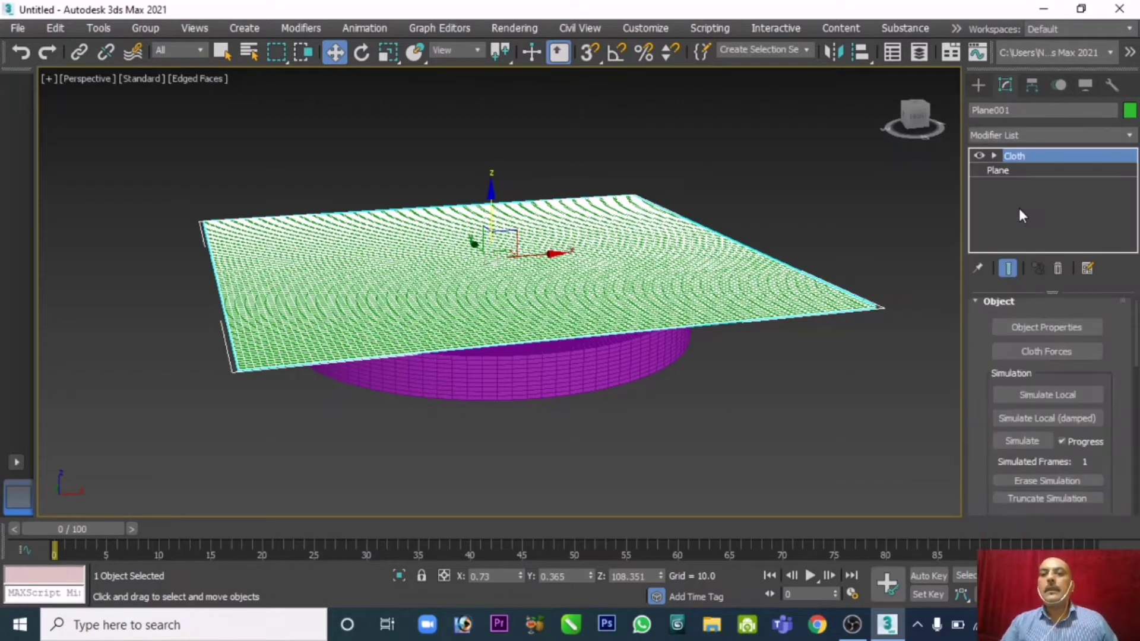
click(994, 156)
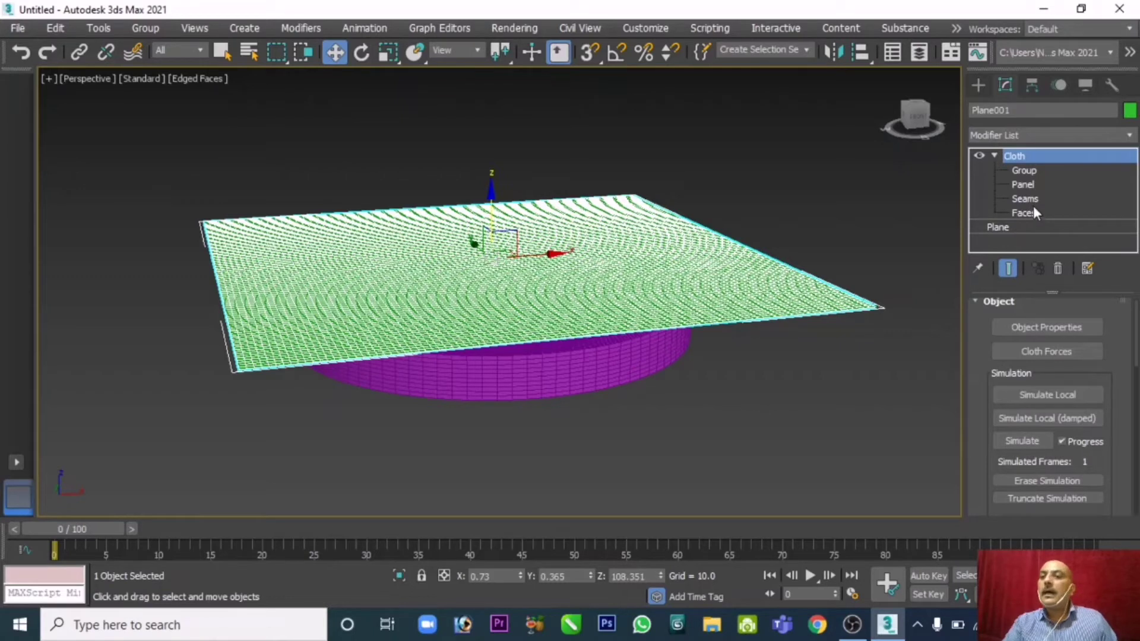
click(995, 155)
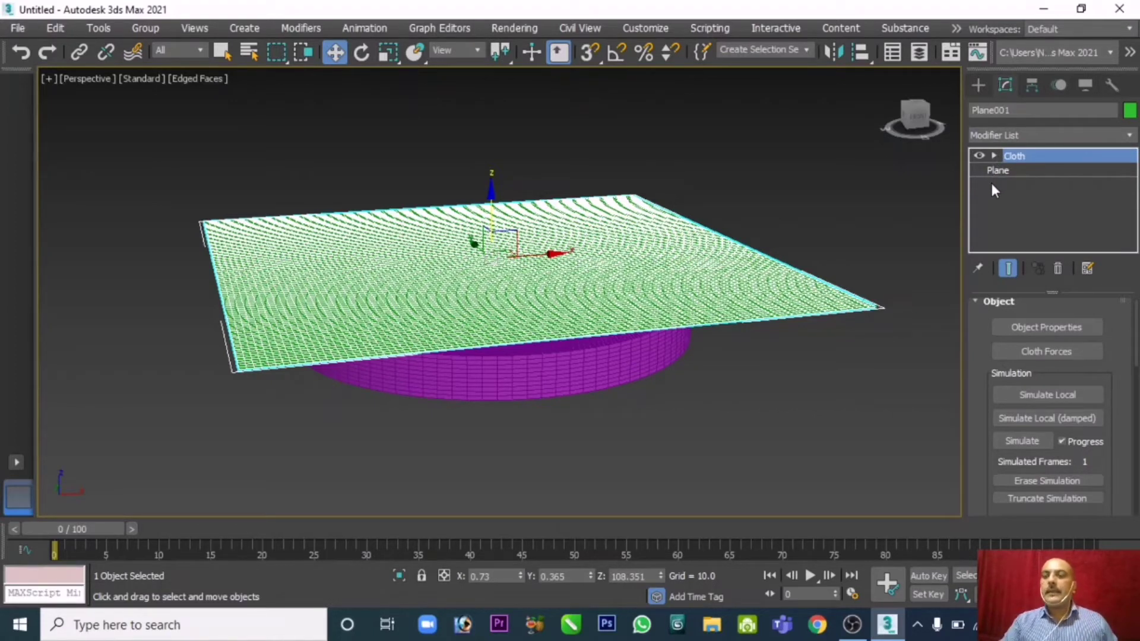
click(994, 155)
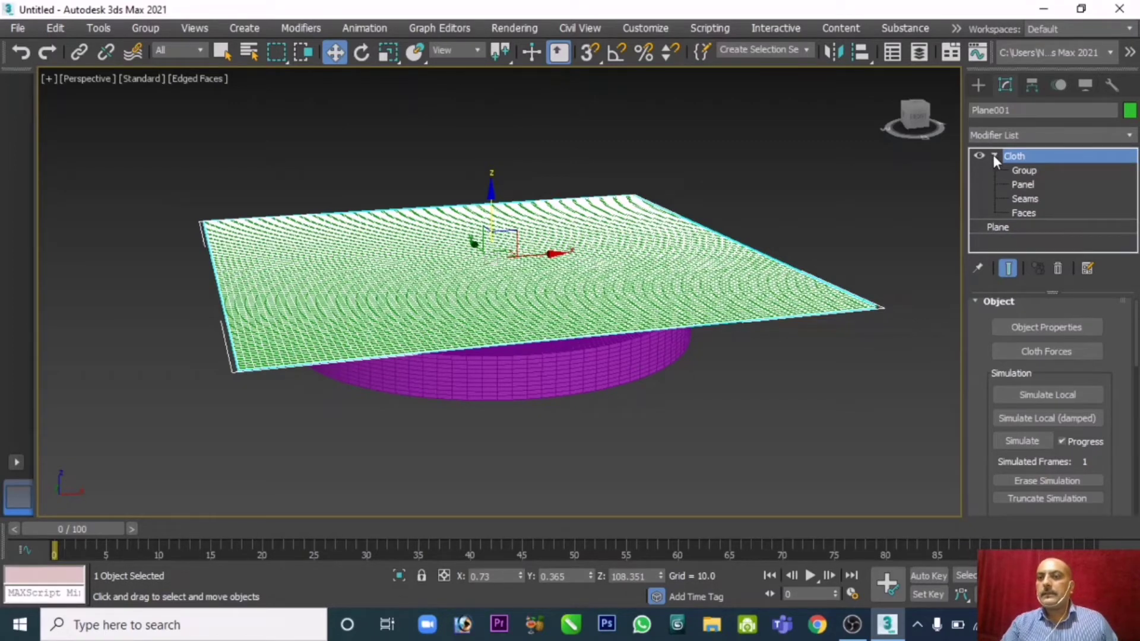
click(993, 155)
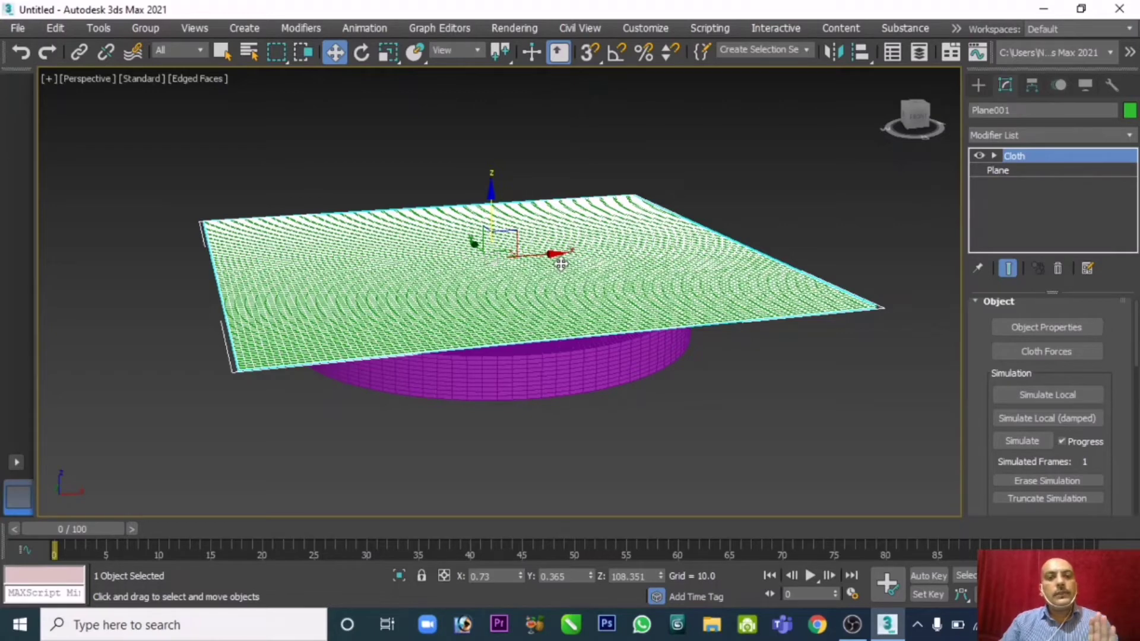
Inspect the plane's simulation settings in the Cloth modifier's object properties, then close them without changes.
alt+middle_drag(600, 264, 575, 290)
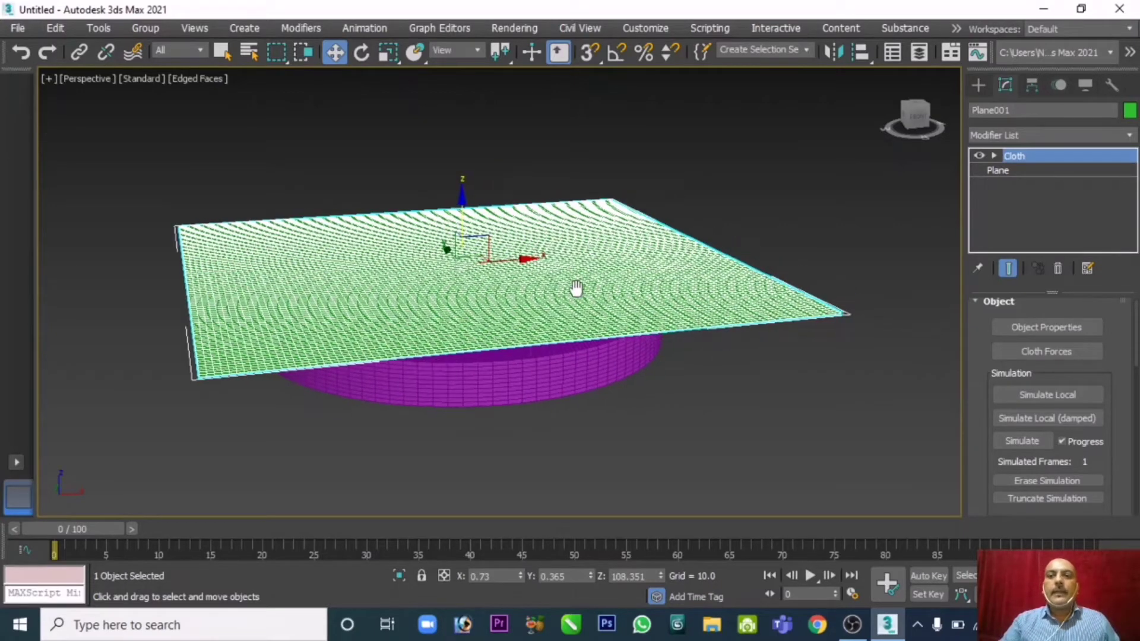
click(1015, 327)
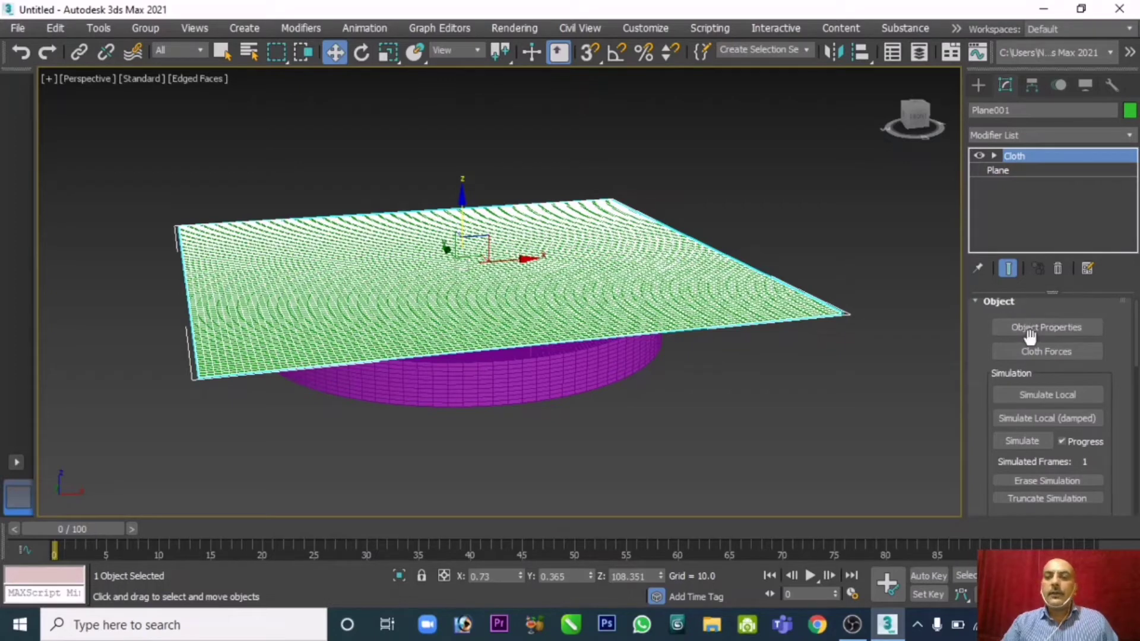
click(1036, 331)
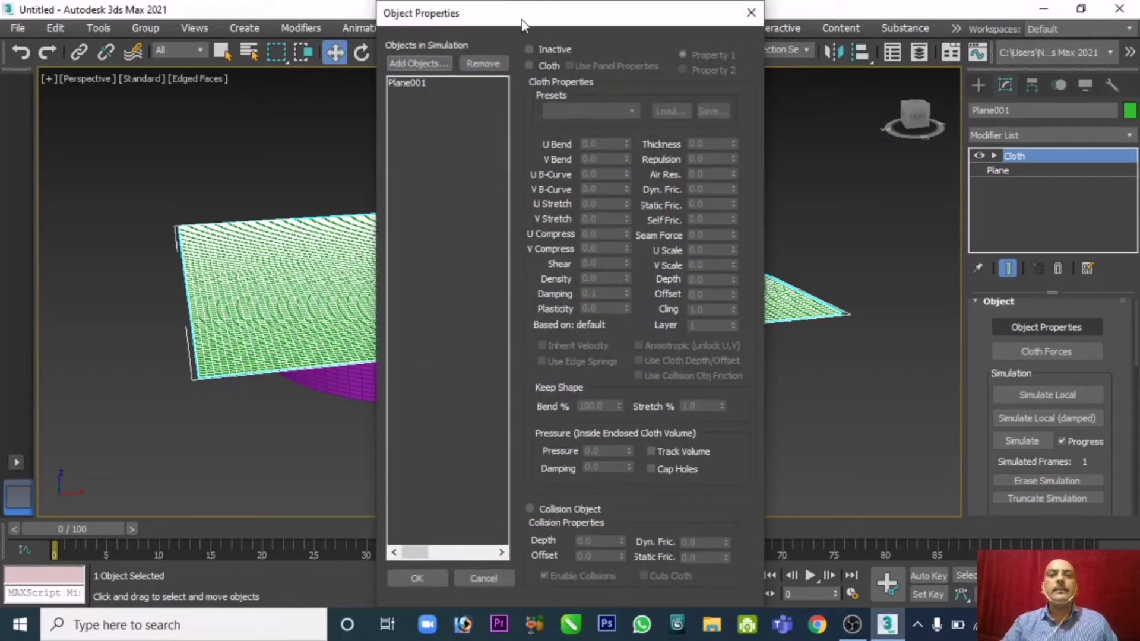
drag(523, 17, 764, 23)
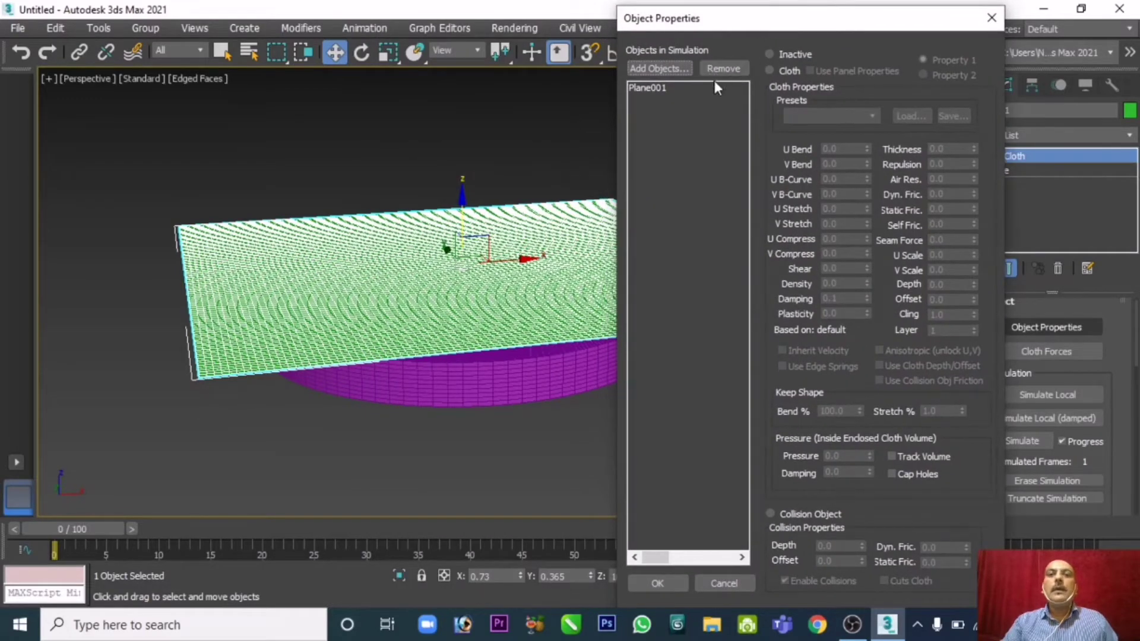
click(662, 90)
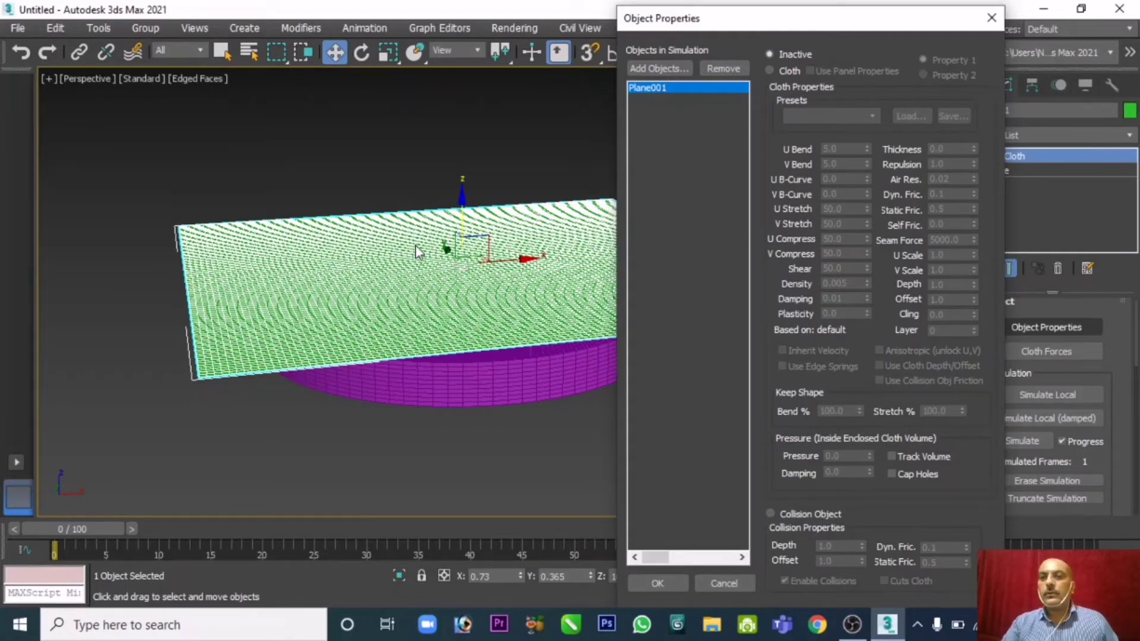
click(992, 18)
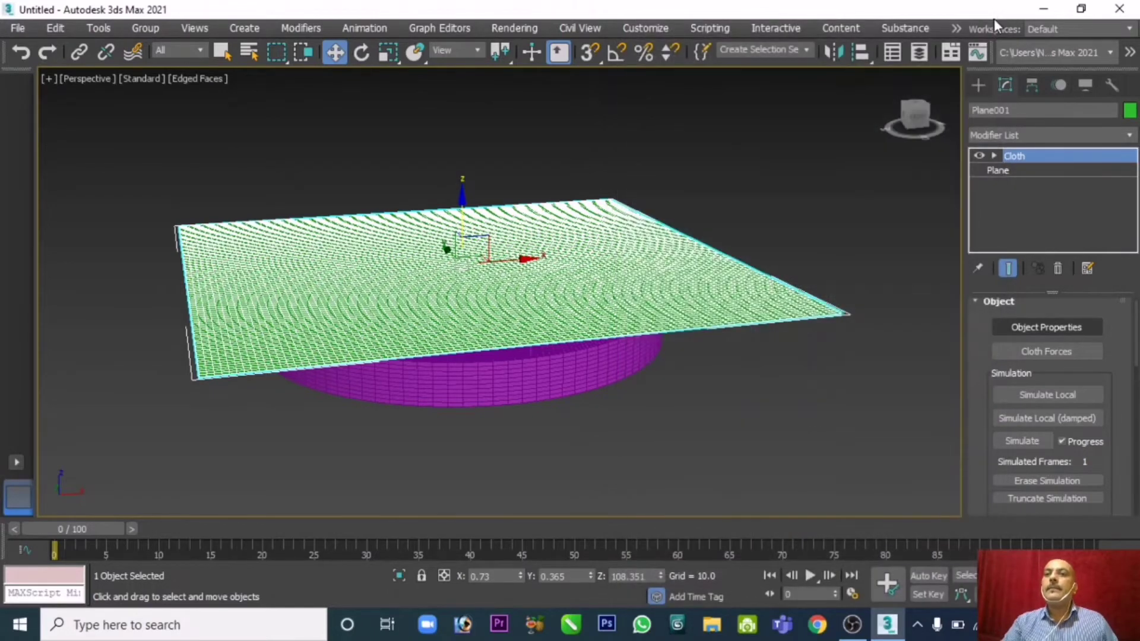
Rename the green plane to cloth_plane.
click(814, 148)
click(660, 244)
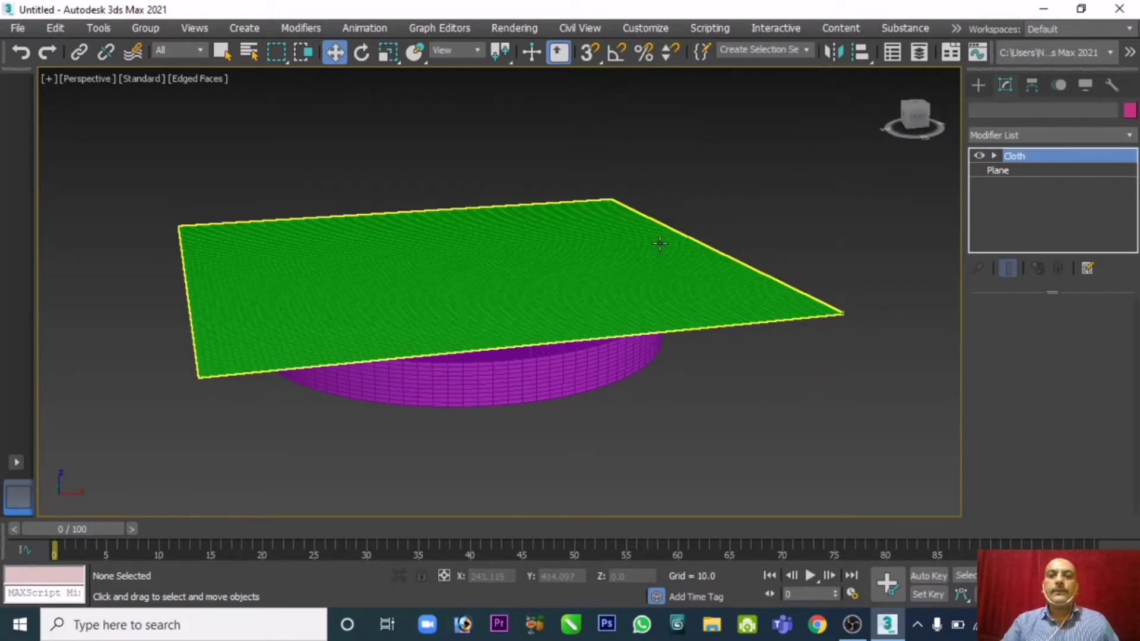
double_click(1022, 110)
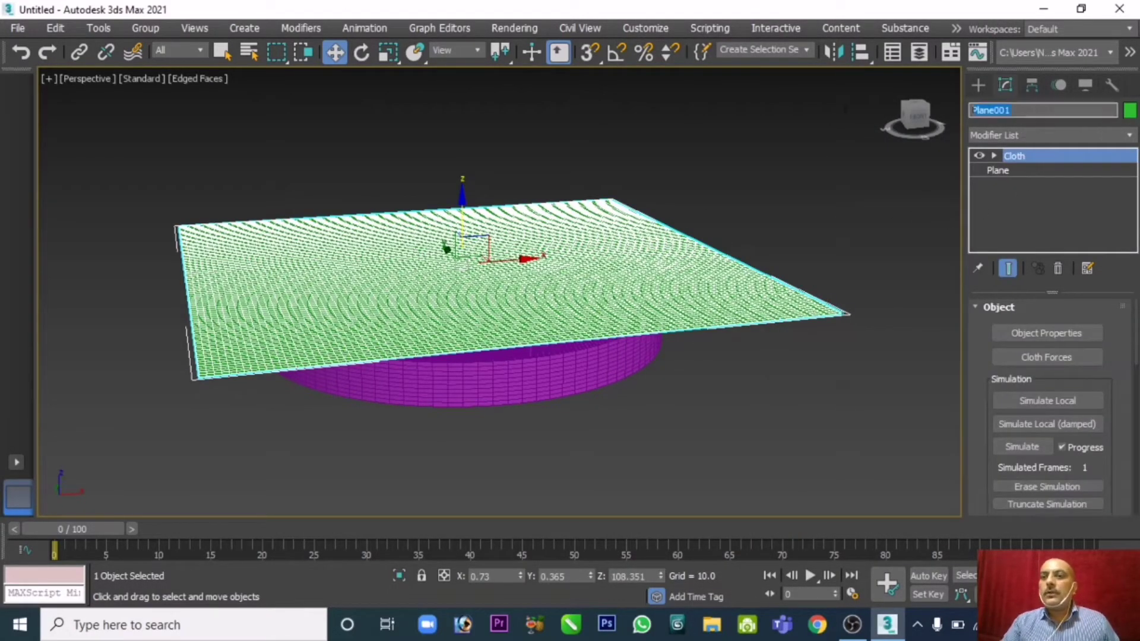
text(cloth_)
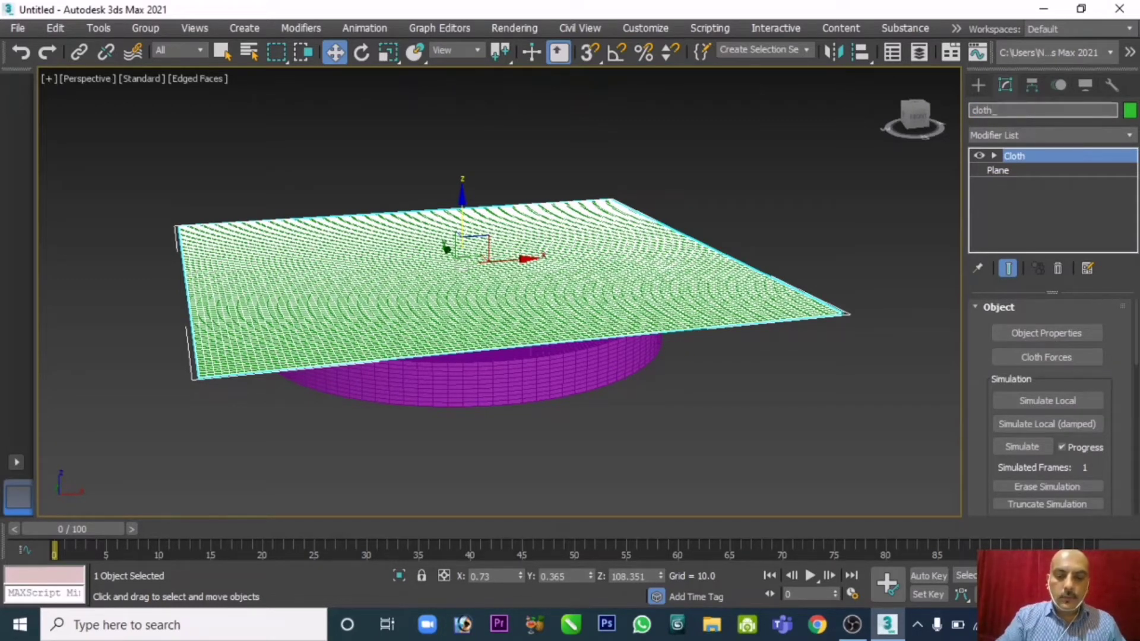
text(Plane)
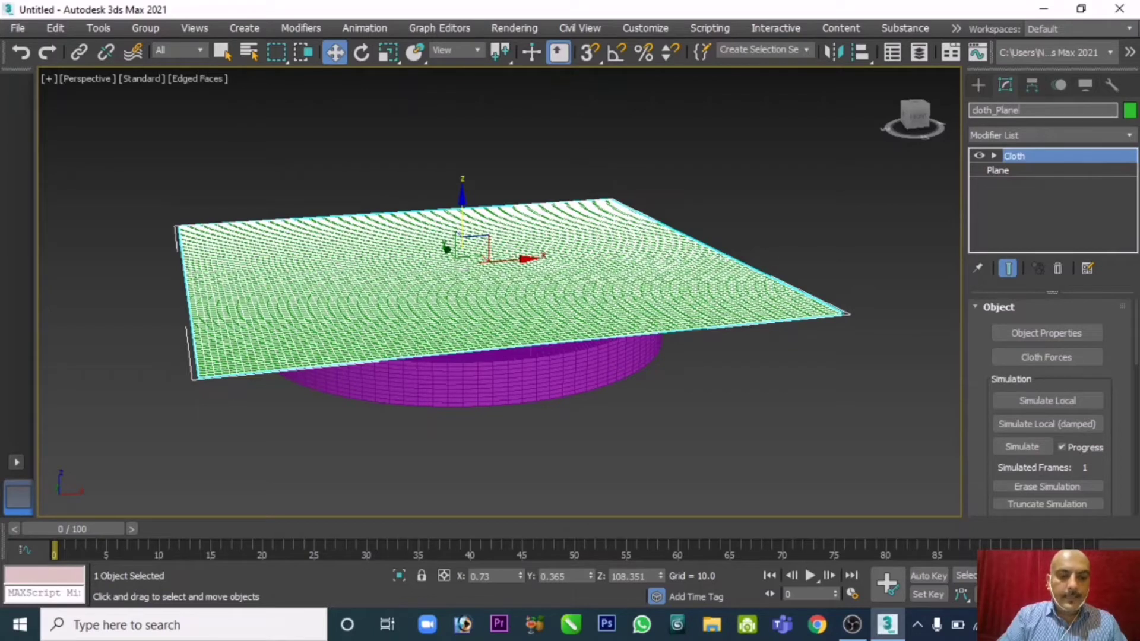
click(1001, 112)
key(BackSpace)
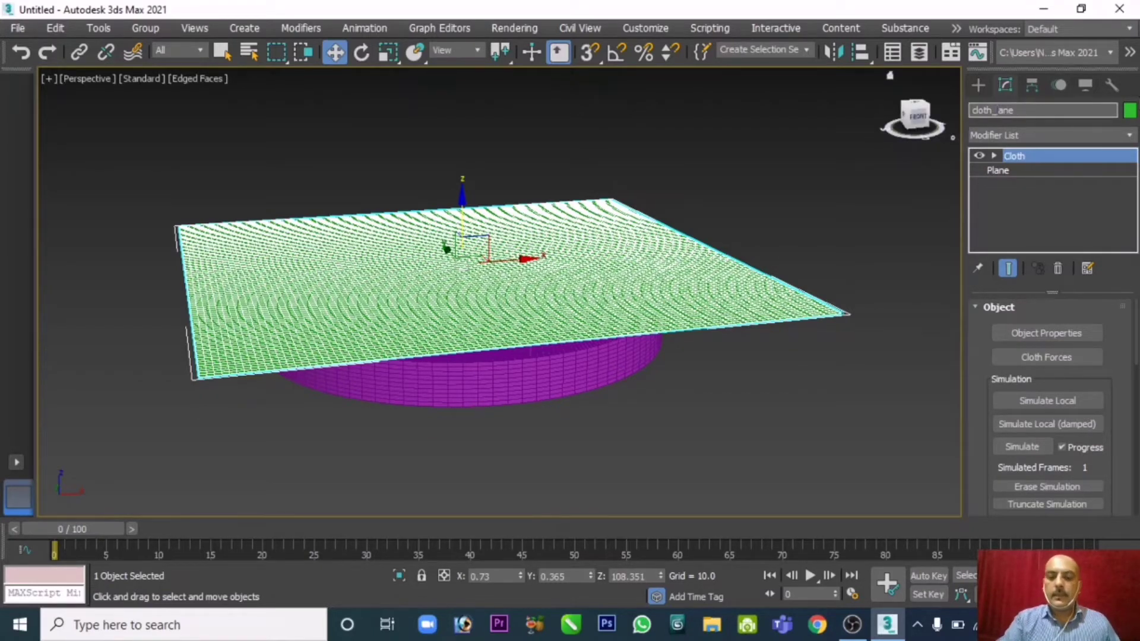
text(pl)
click(846, 196)
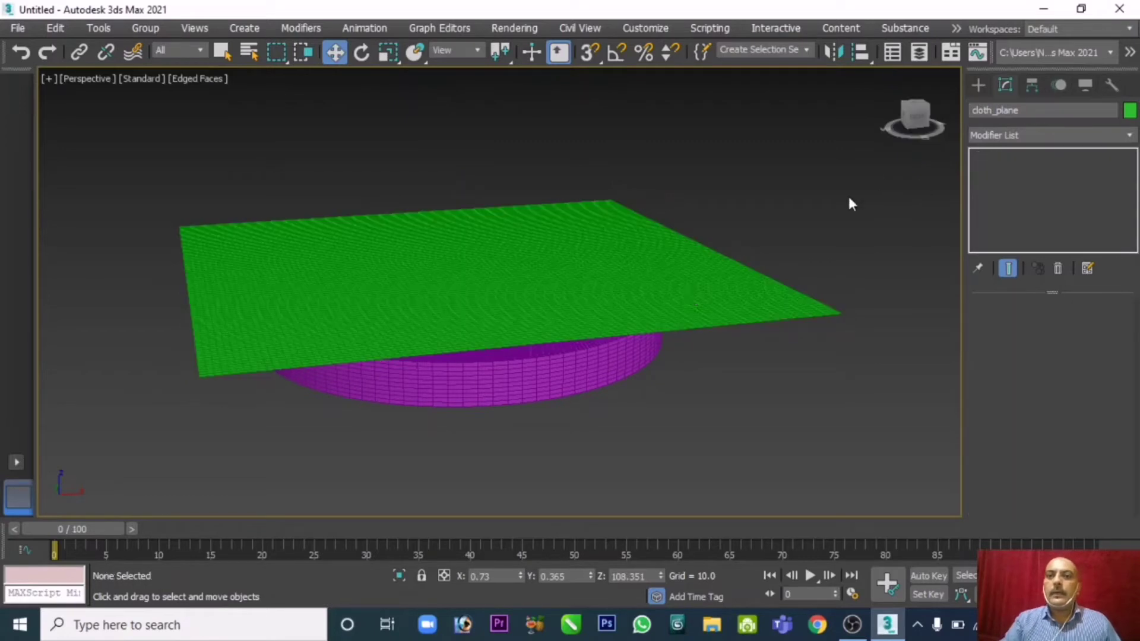
Rename the purple cylinder under the plane to table_cylinder.
click(594, 374)
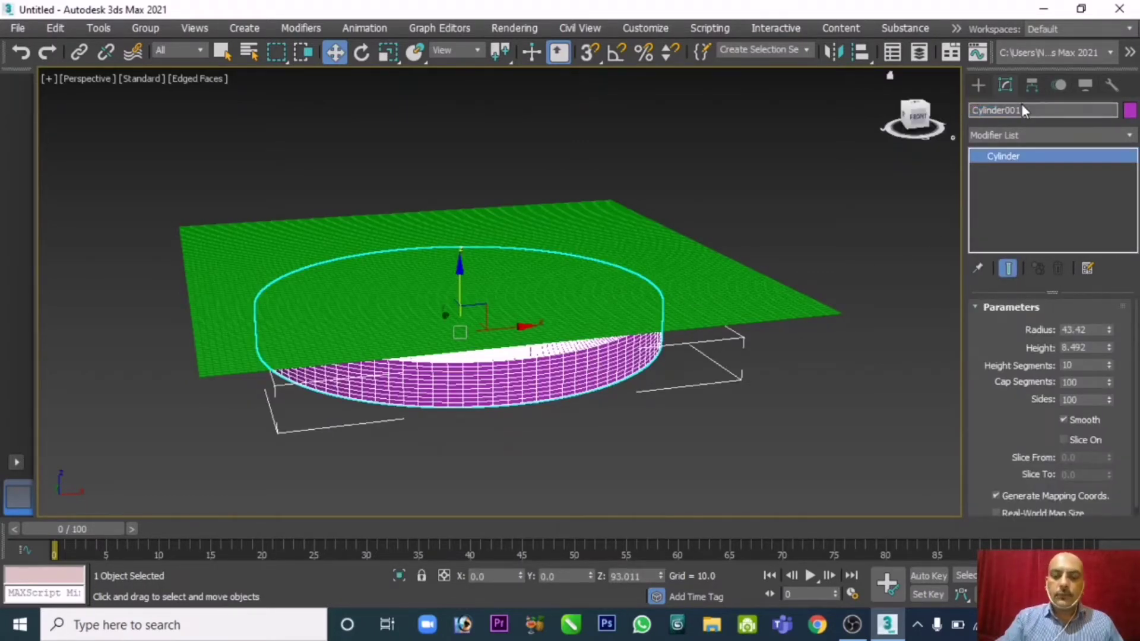
click(974, 110)
text(table)
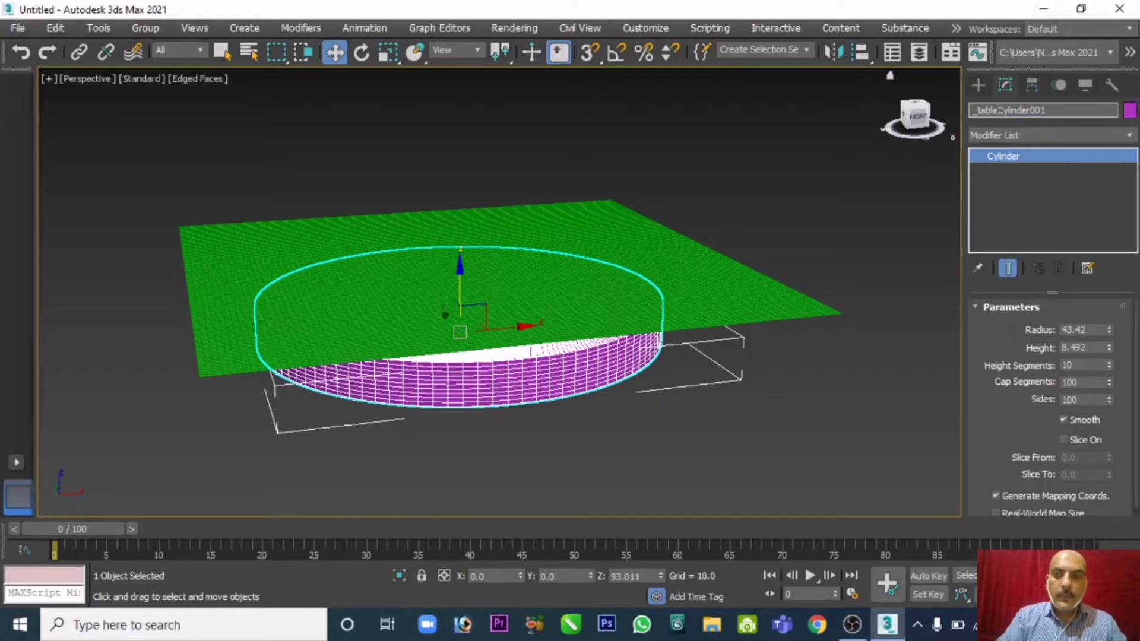
text(_)
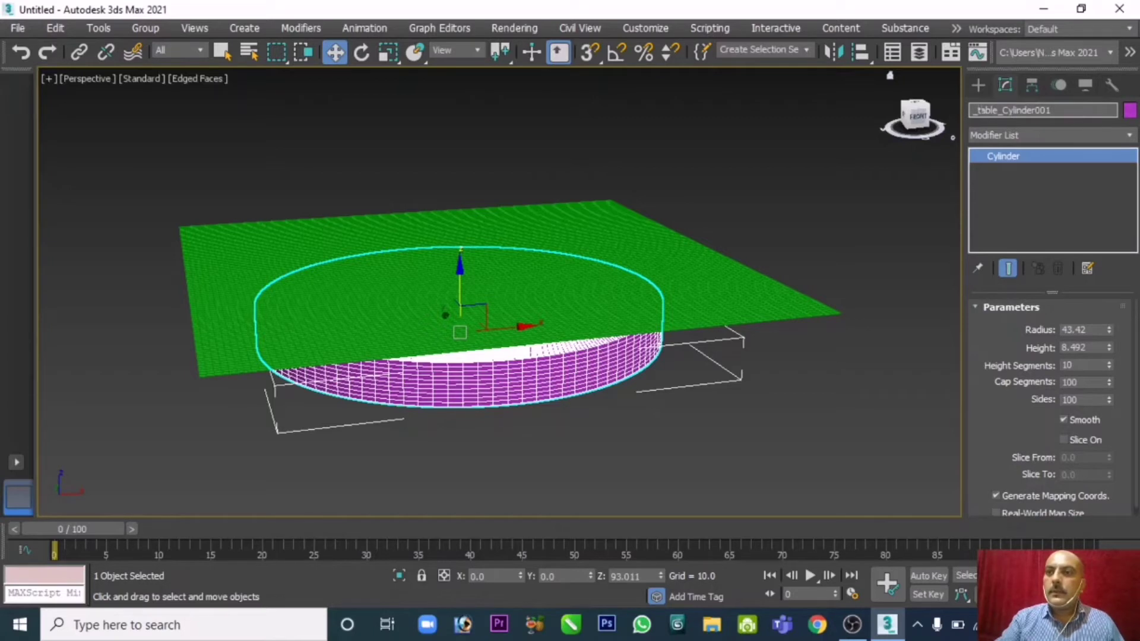
key(BackSpace)
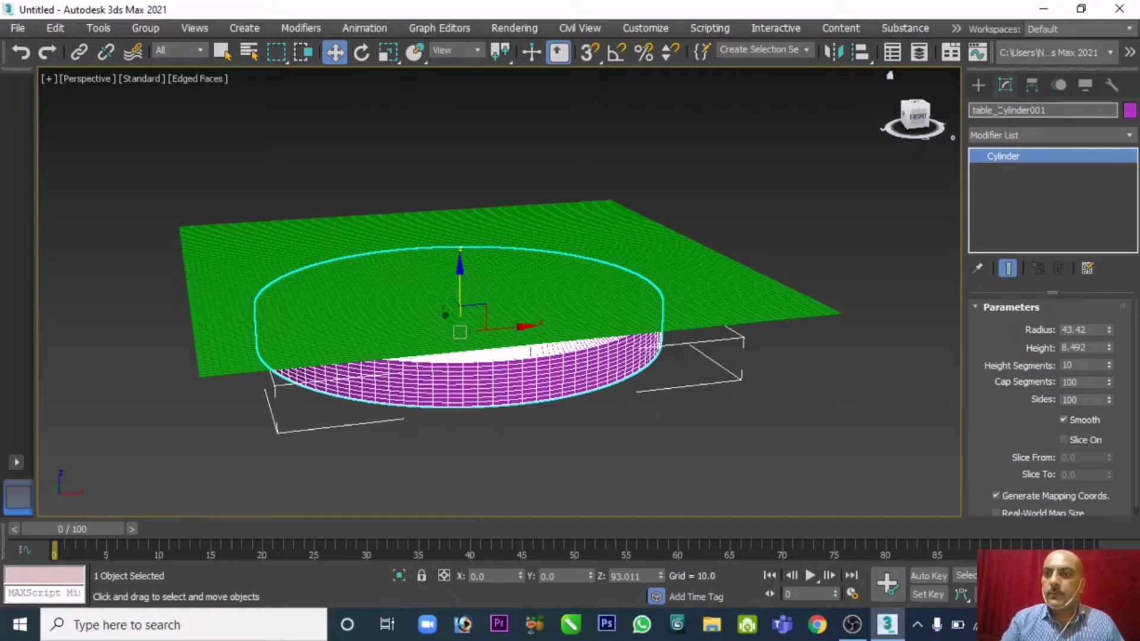
key(BackSpace)
text(c)
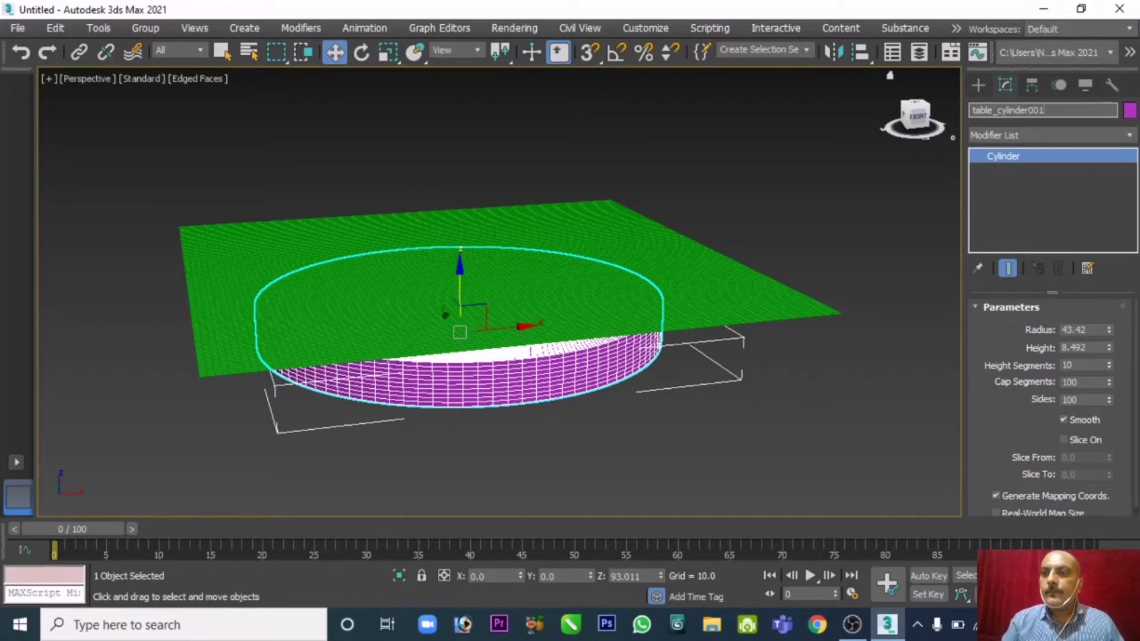
key(BackSpace)
key(BackSpace)
key(BackSpace)
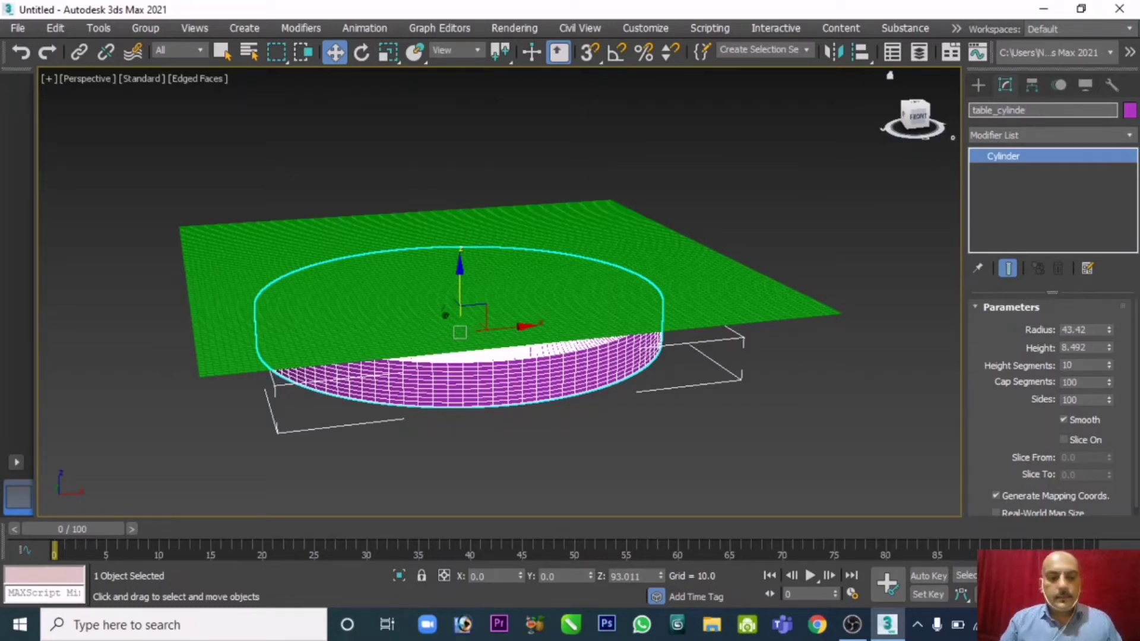
key(Return)
click(717, 220)
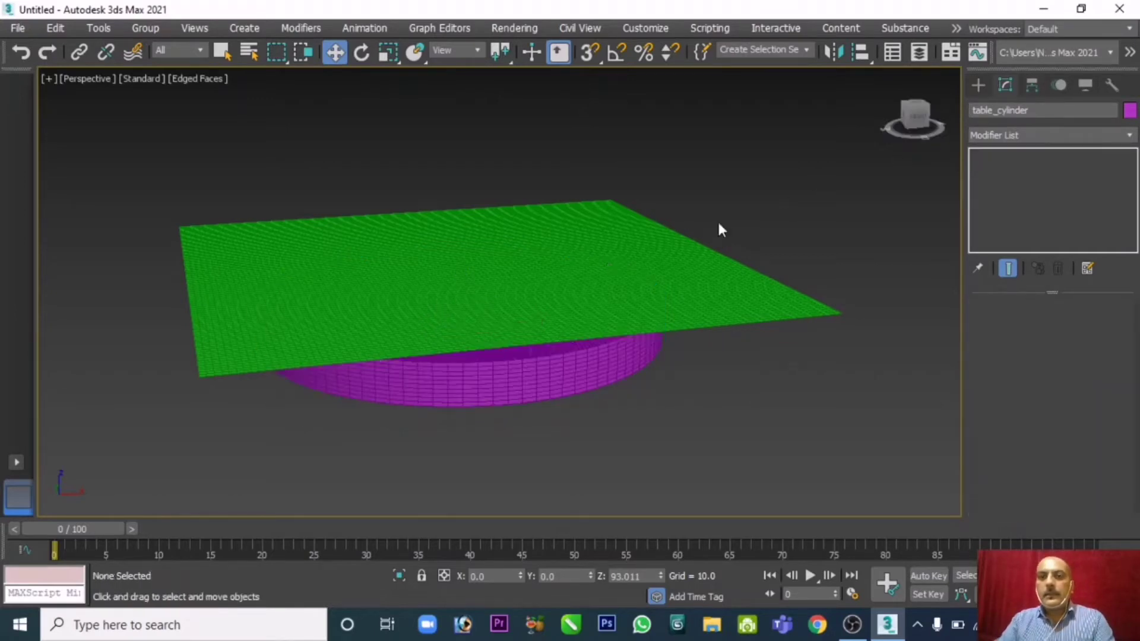
Define cloth_plane as Cloth with the Silk preset in the Cloth modifier's object properties.
click(615, 259)
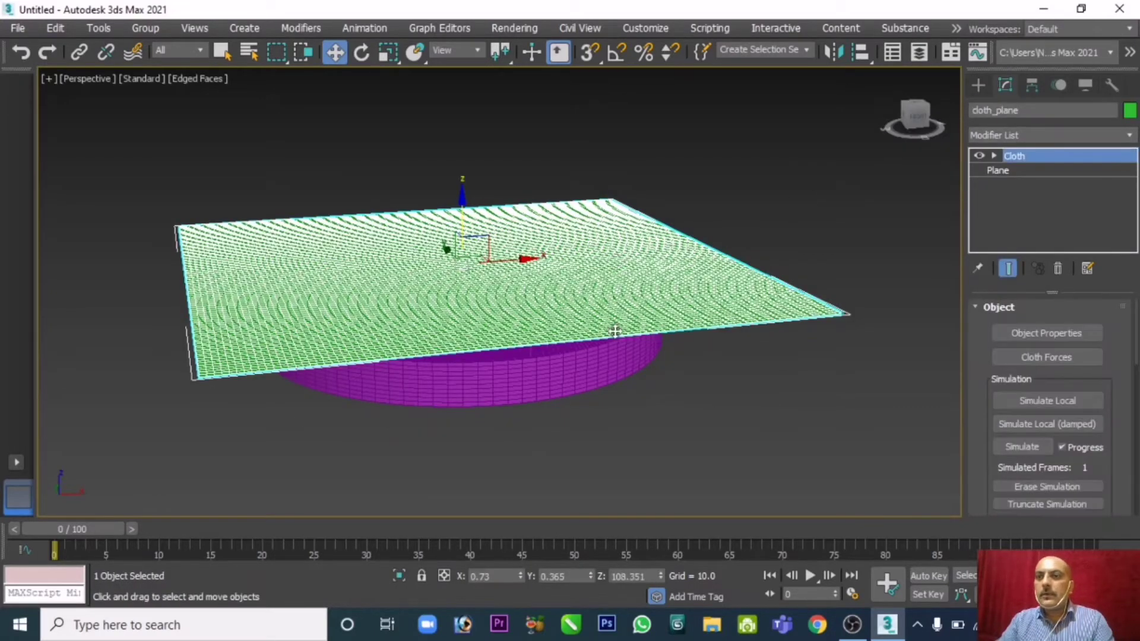
click(604, 379)
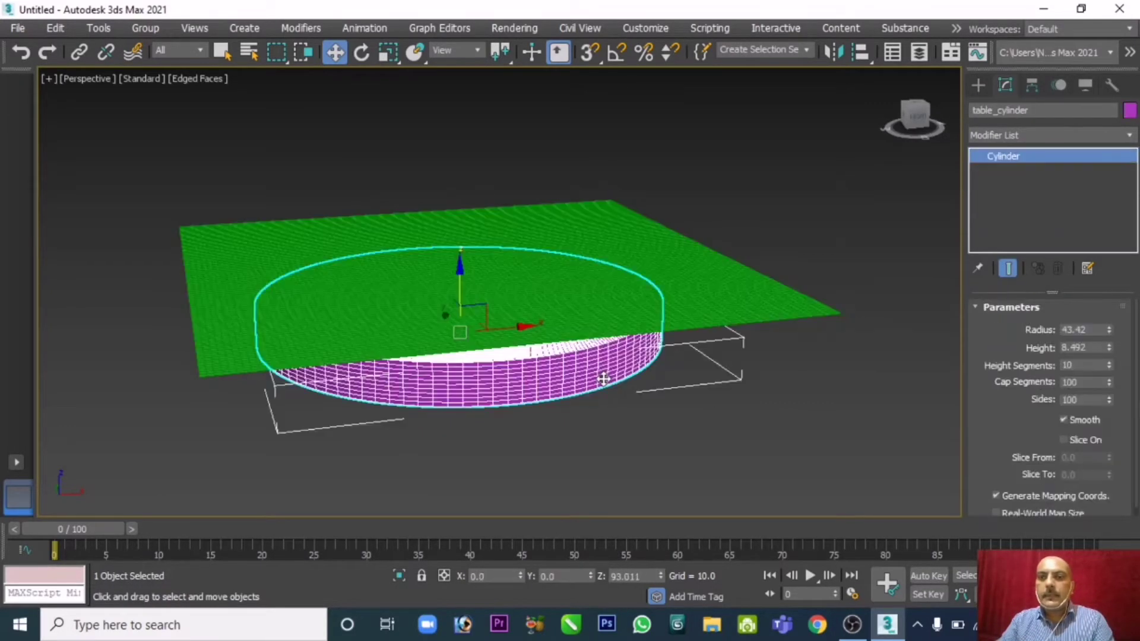
click(725, 263)
click(719, 273)
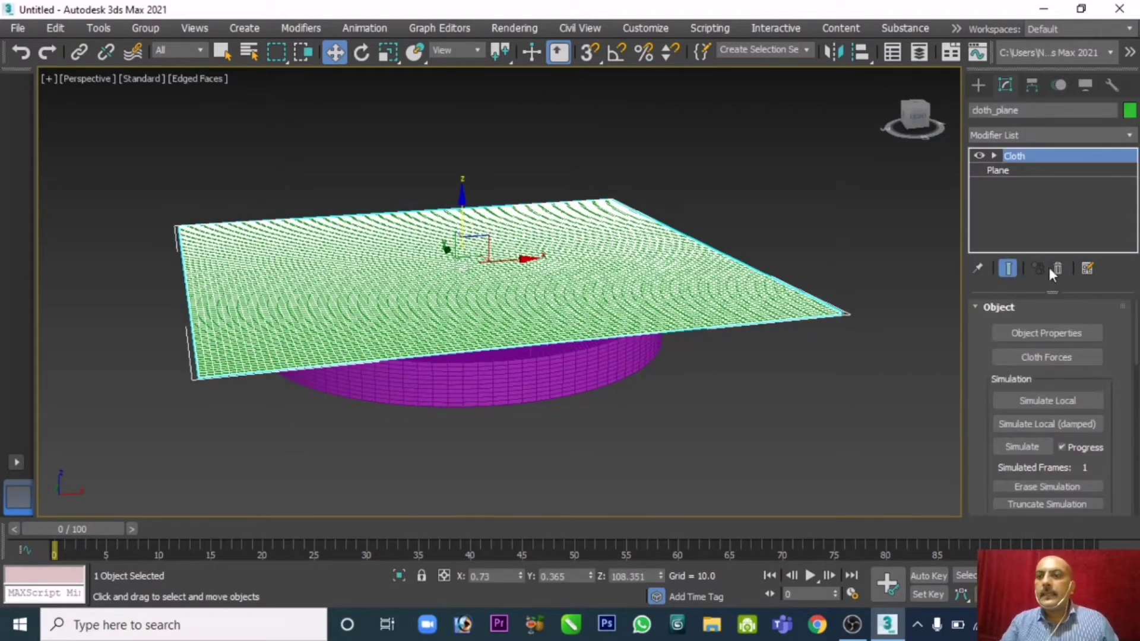
click(1049, 332)
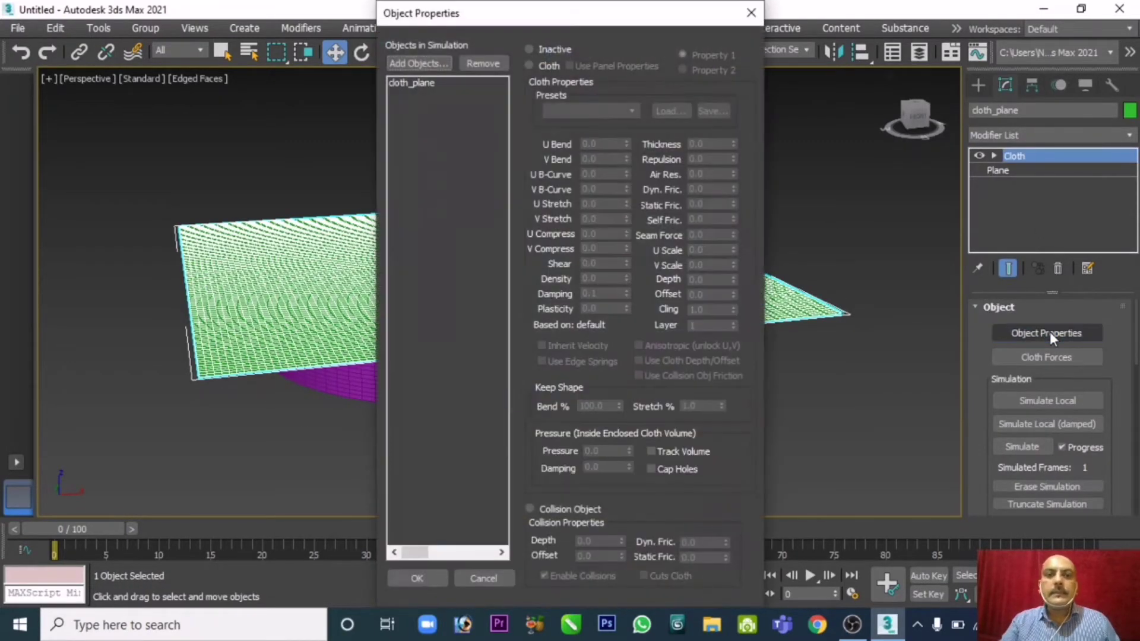
click(429, 82)
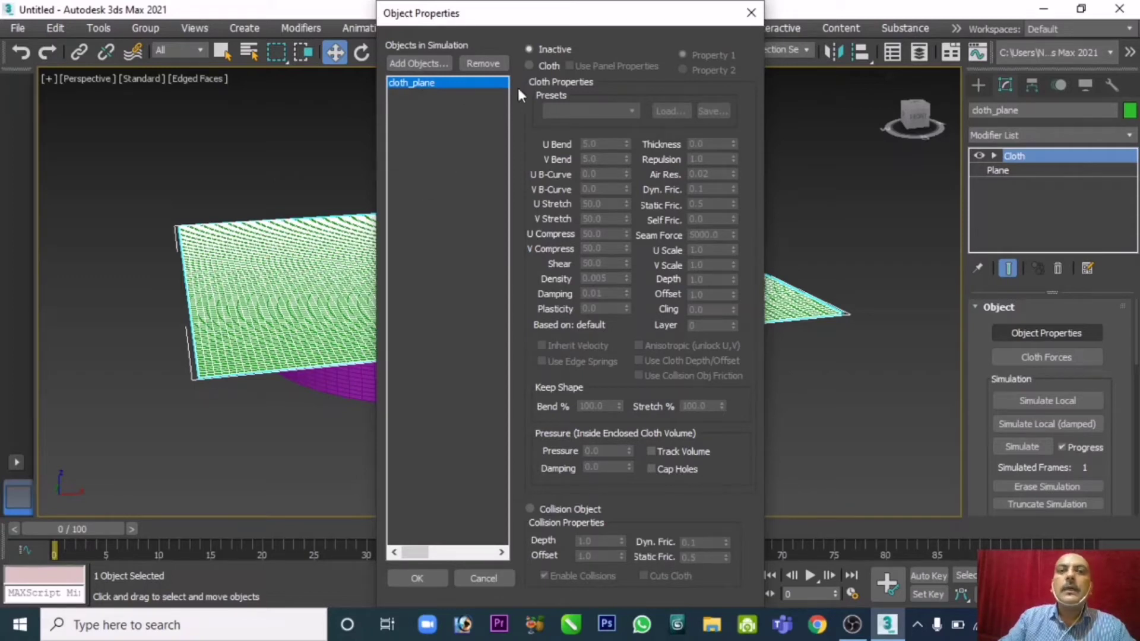
click(531, 63)
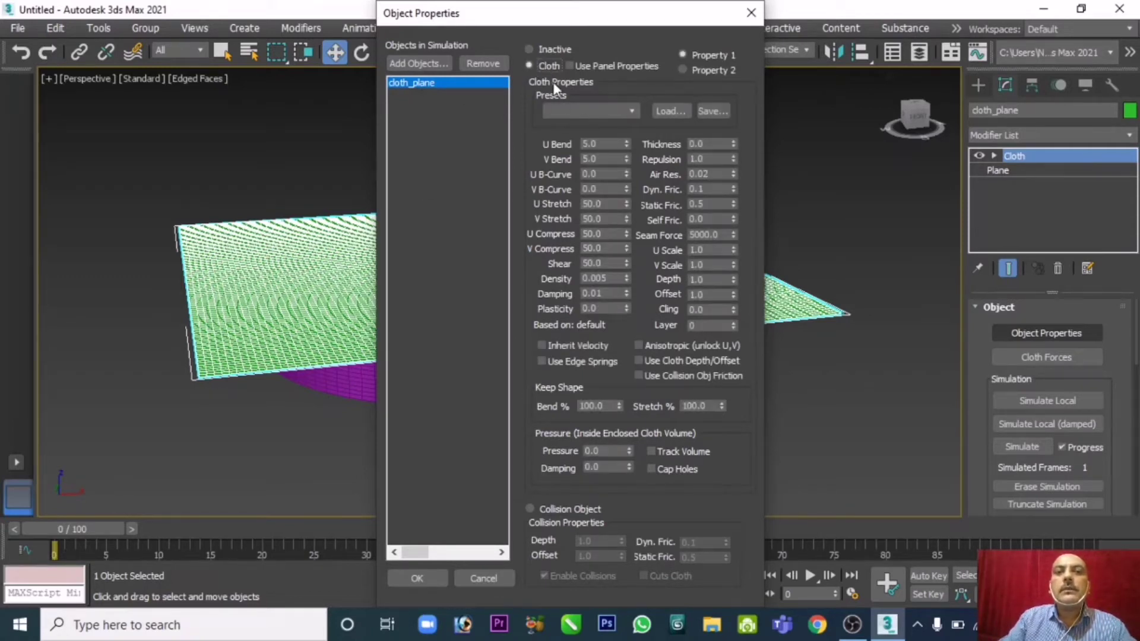
click(633, 112)
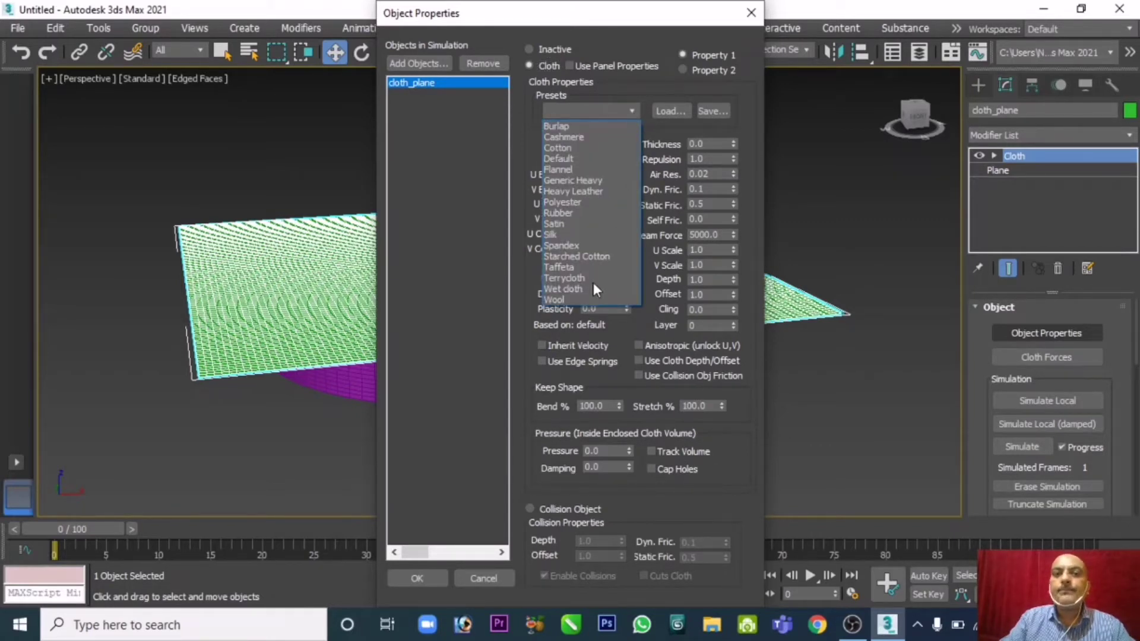
click(561, 237)
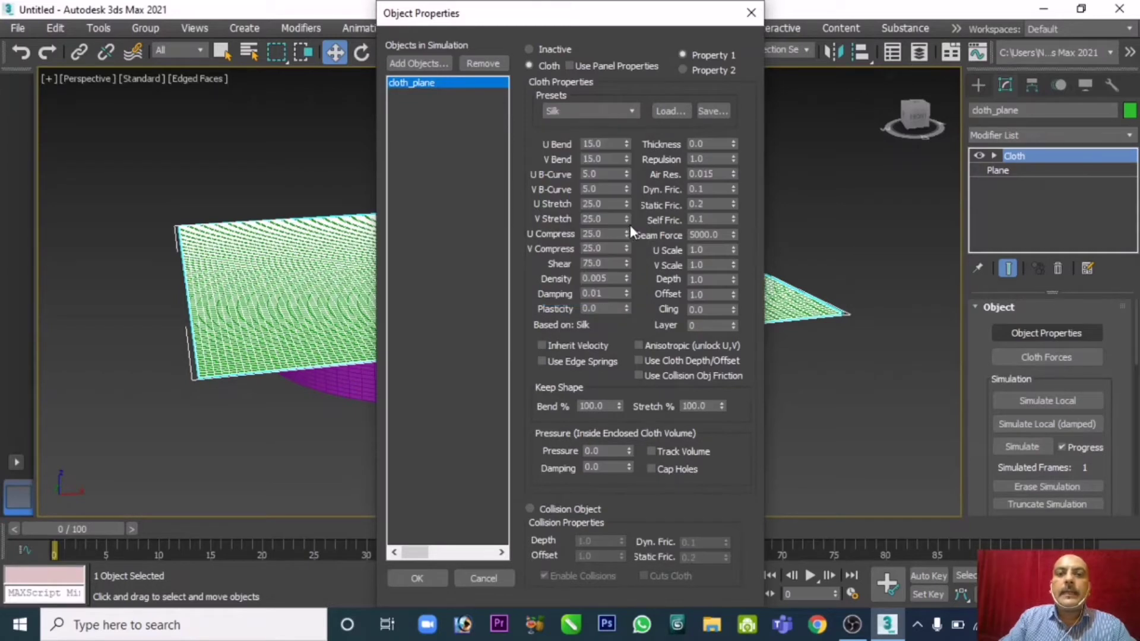
click(625, 110)
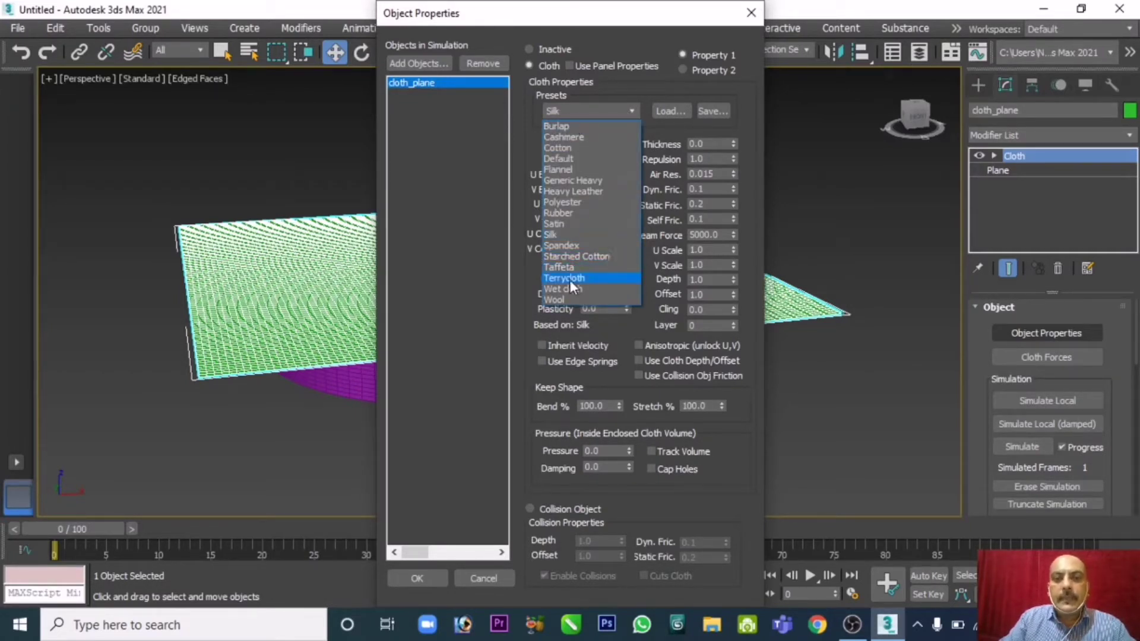
click(571, 231)
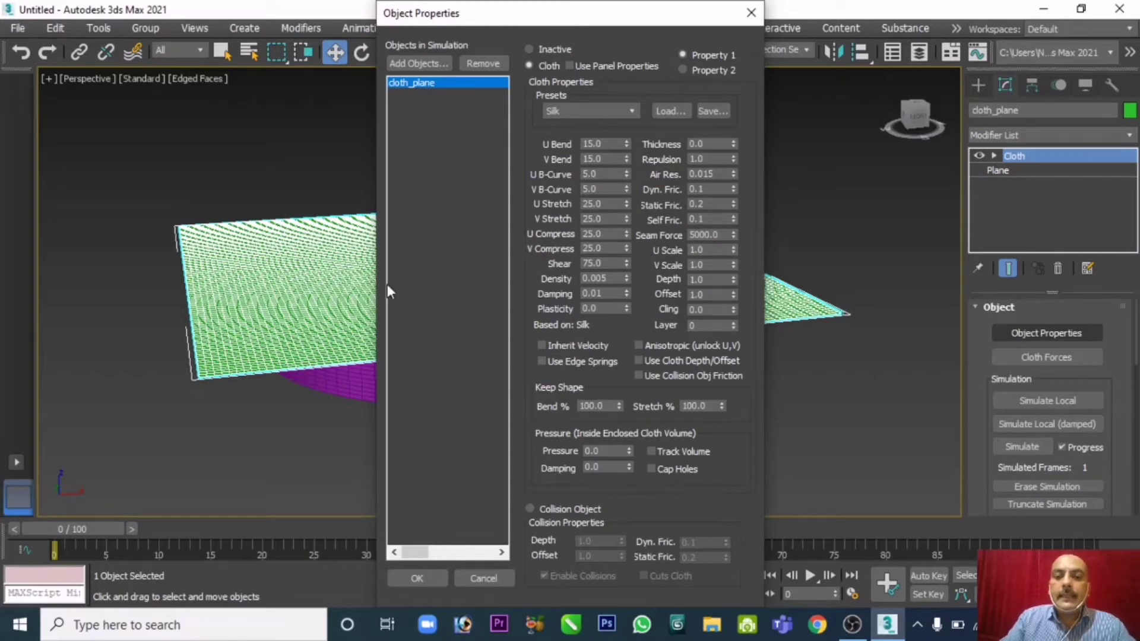
Add table_cylinder to the objects in the cloth simulation.
click(427, 63)
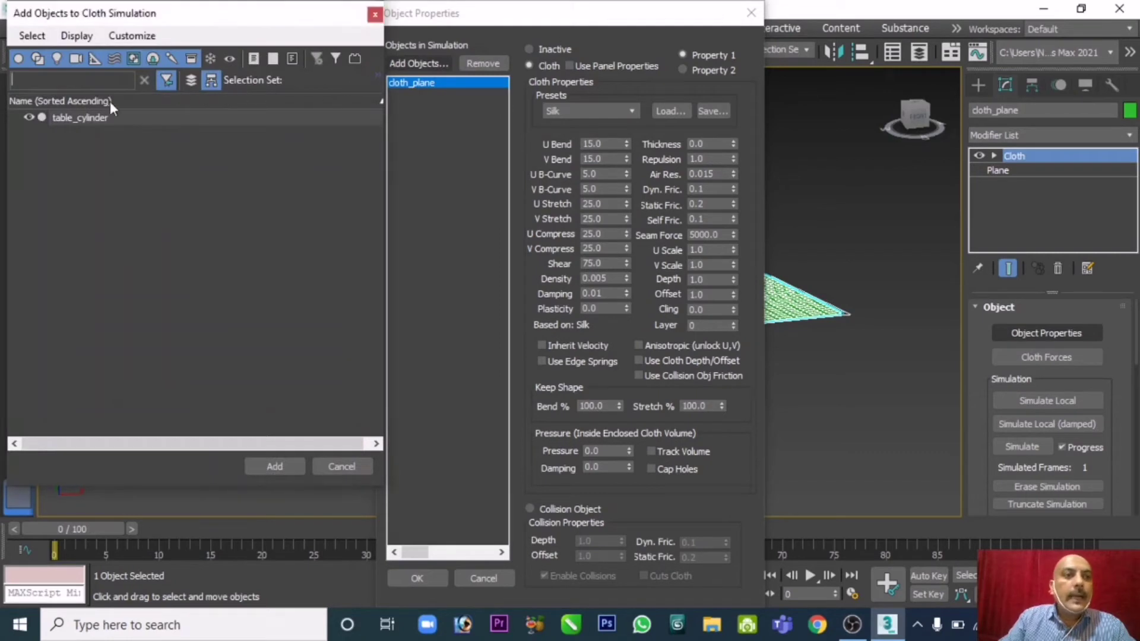
click(82, 120)
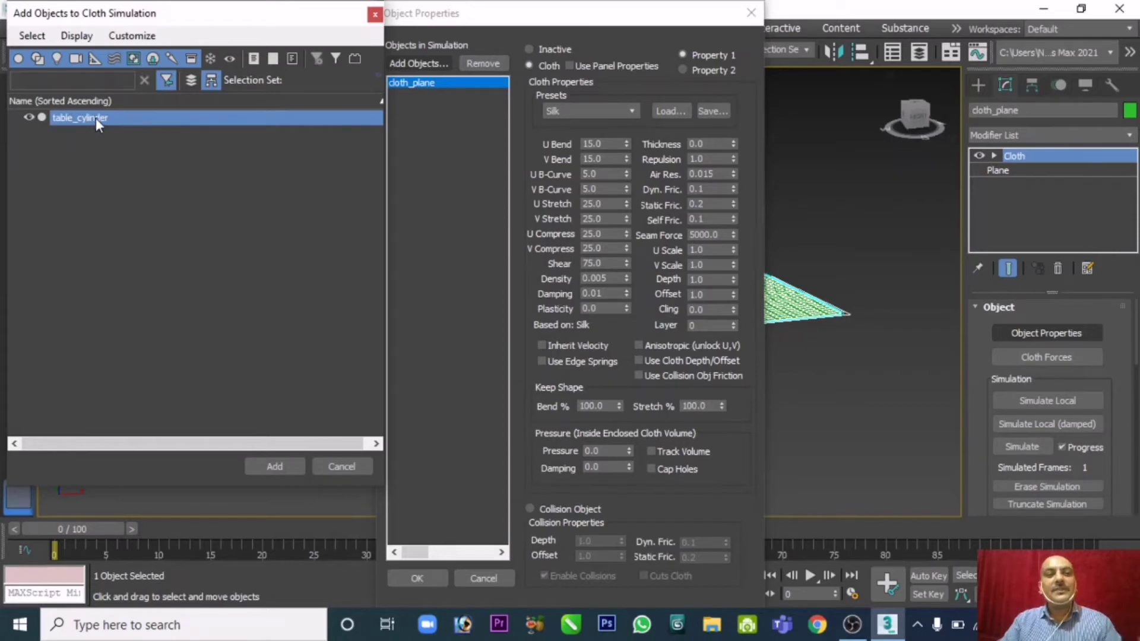
click(275, 466)
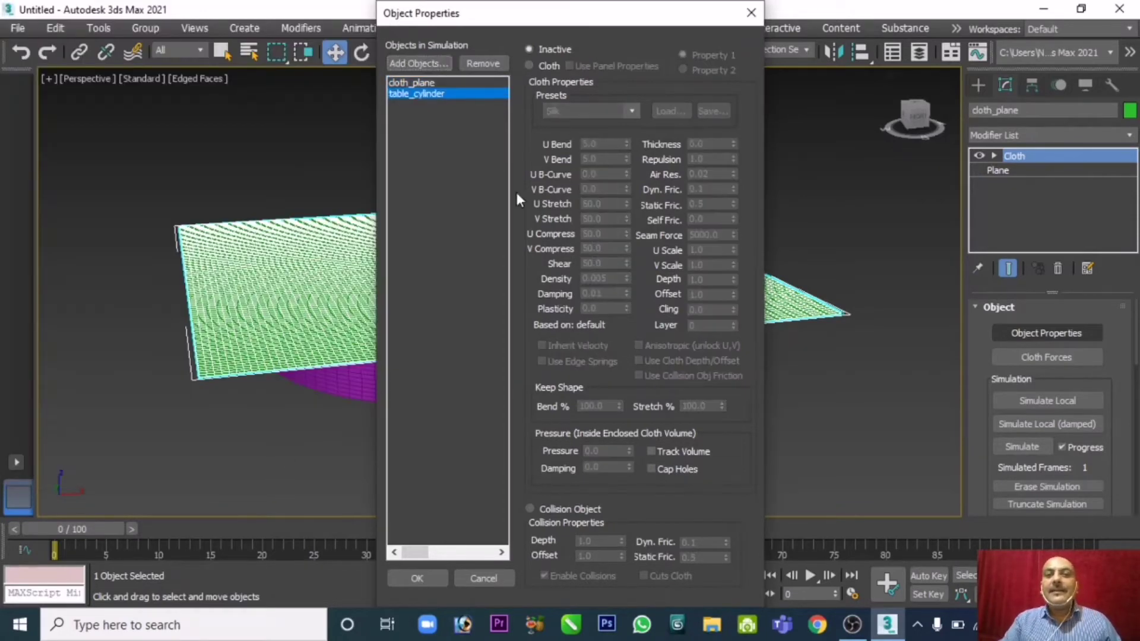
Make table_cylinder a Collision Object with depth and offset 1.1, dynamic friction 0.2 and static friction 0.6, and accept the object properties.
drag(556, 14, 751, 14)
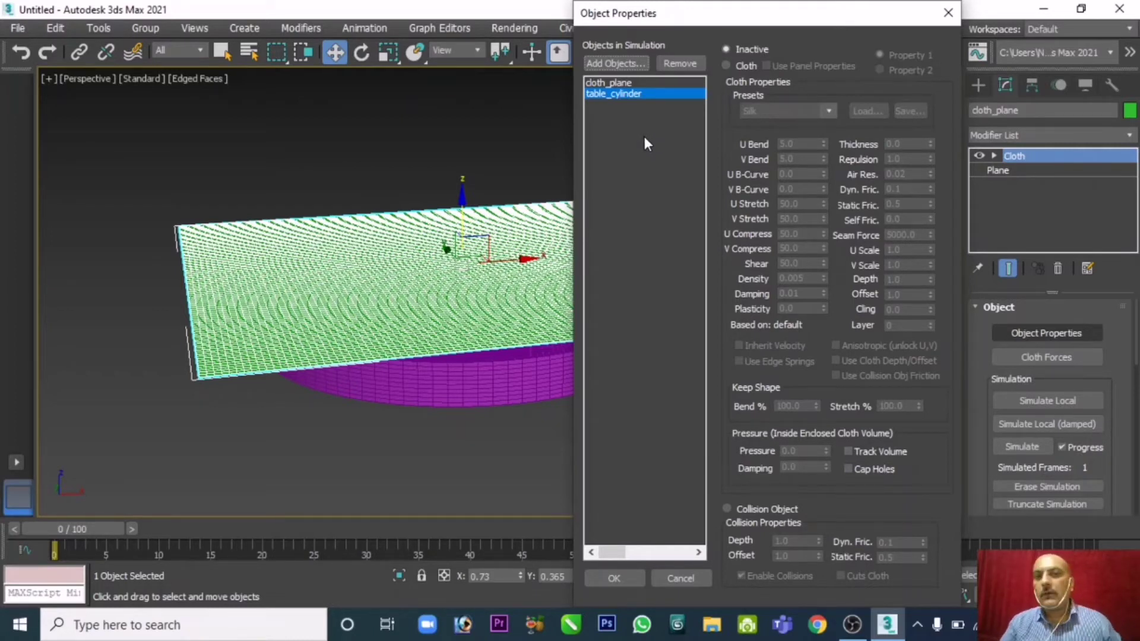
drag(690, 26, 730, 26)
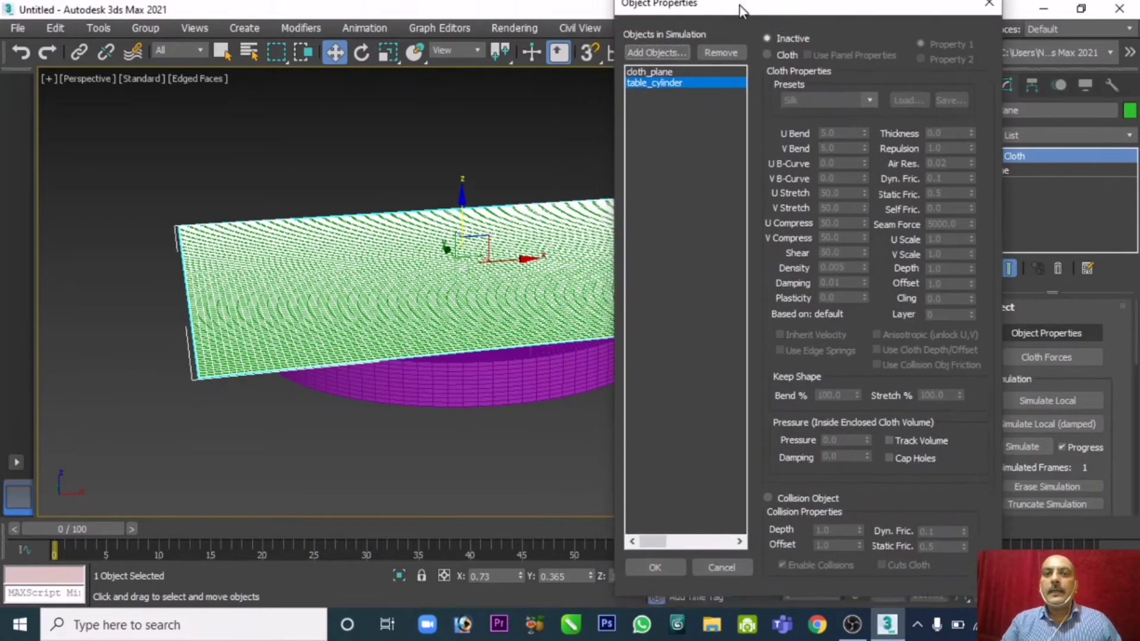
click(788, 508)
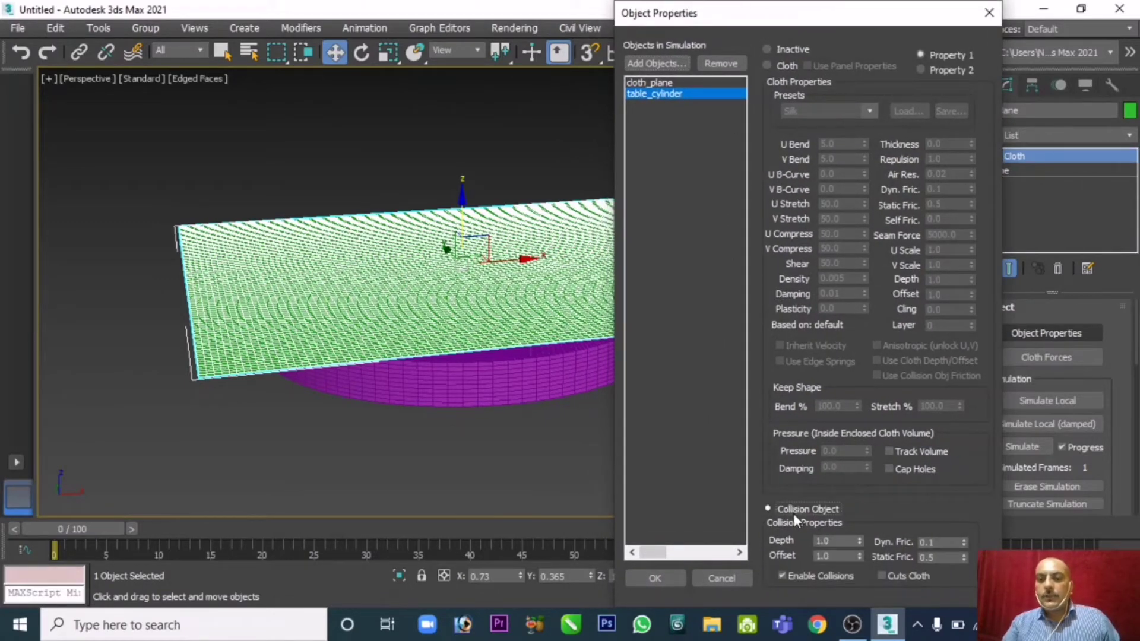
click(859, 537)
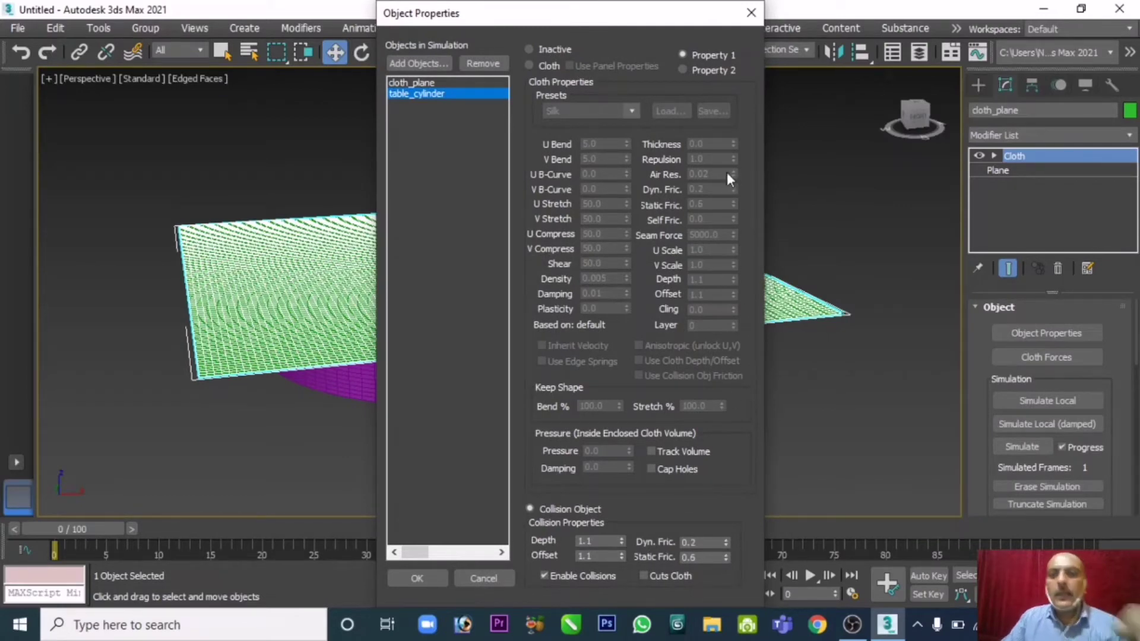
click(423, 576)
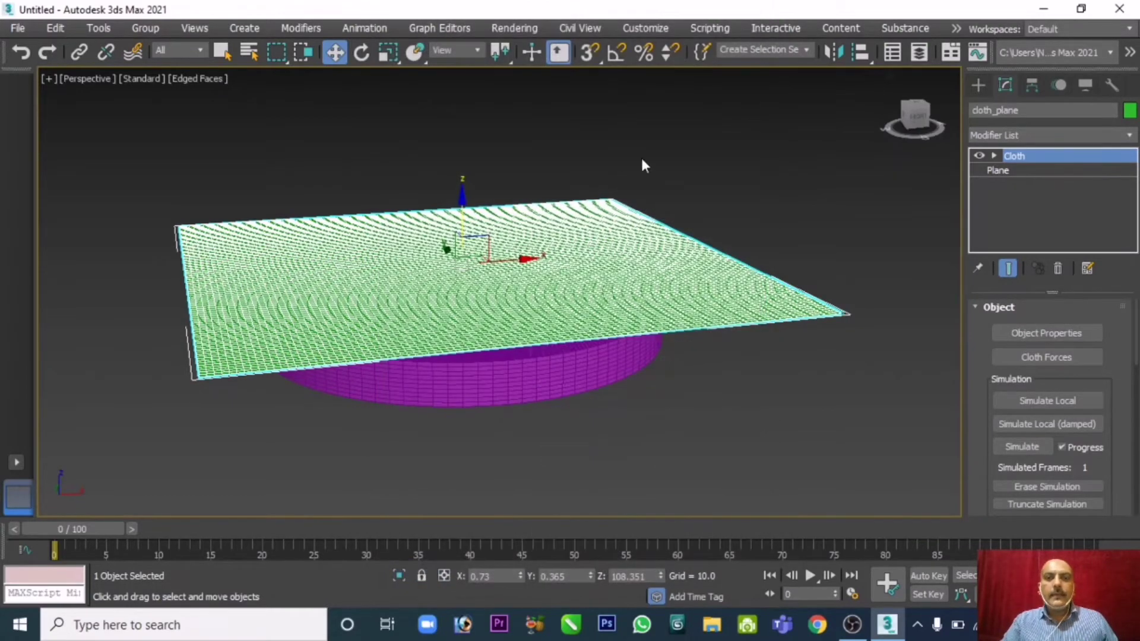
Run the local cloth simulation in short stages so cloth_plane falls onto table_cylinder and its edges begin to sag.
click(1020, 399)
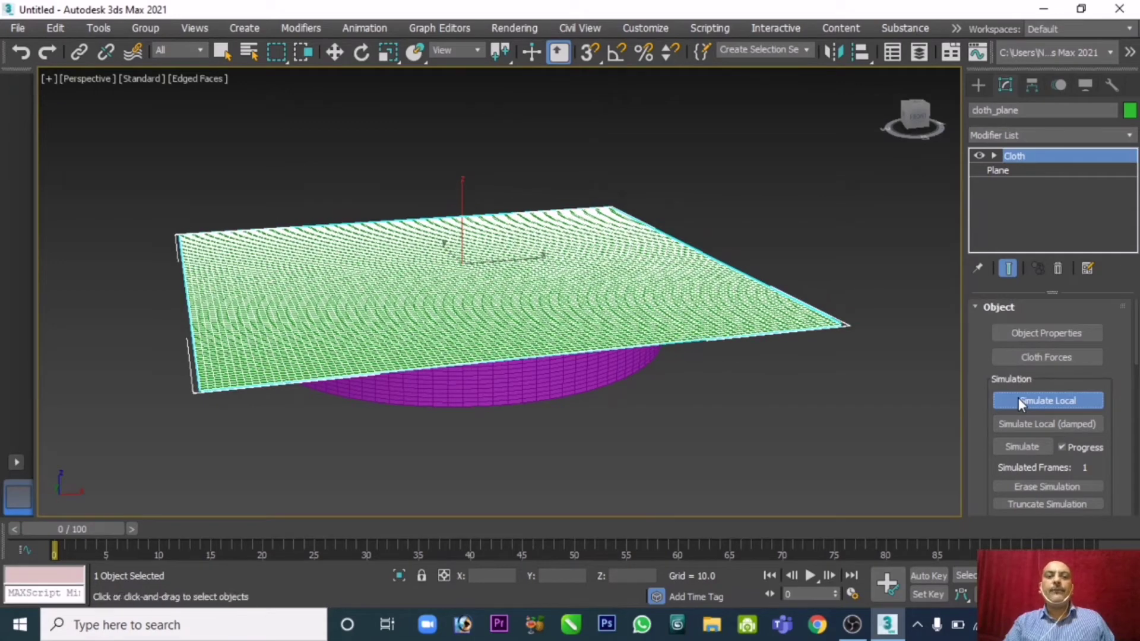
click(1018, 398)
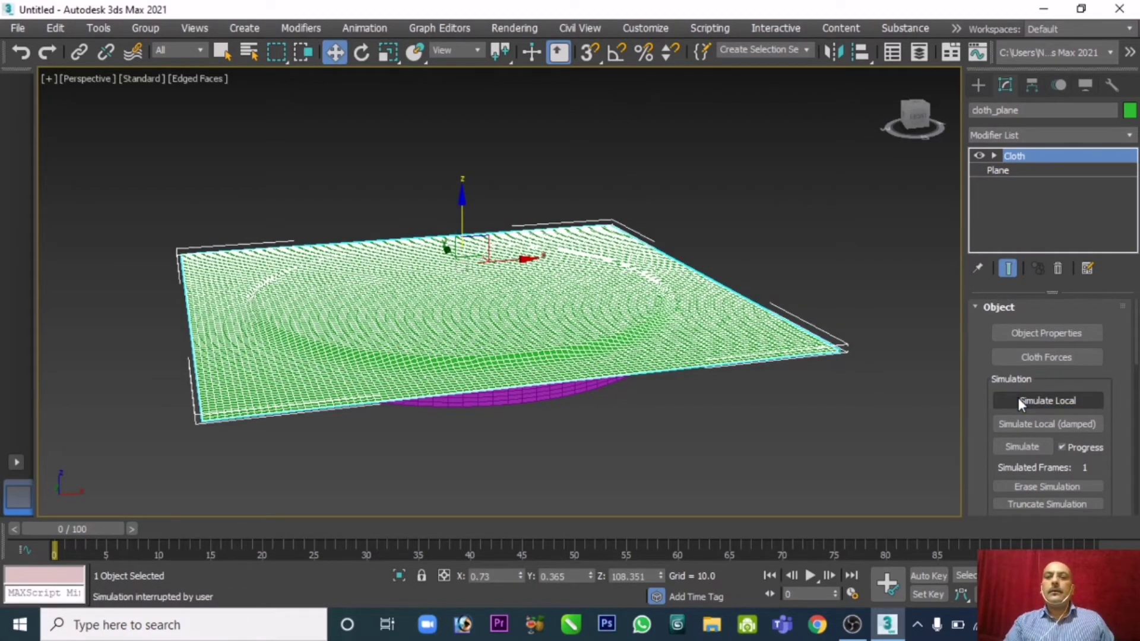
click(1056, 403)
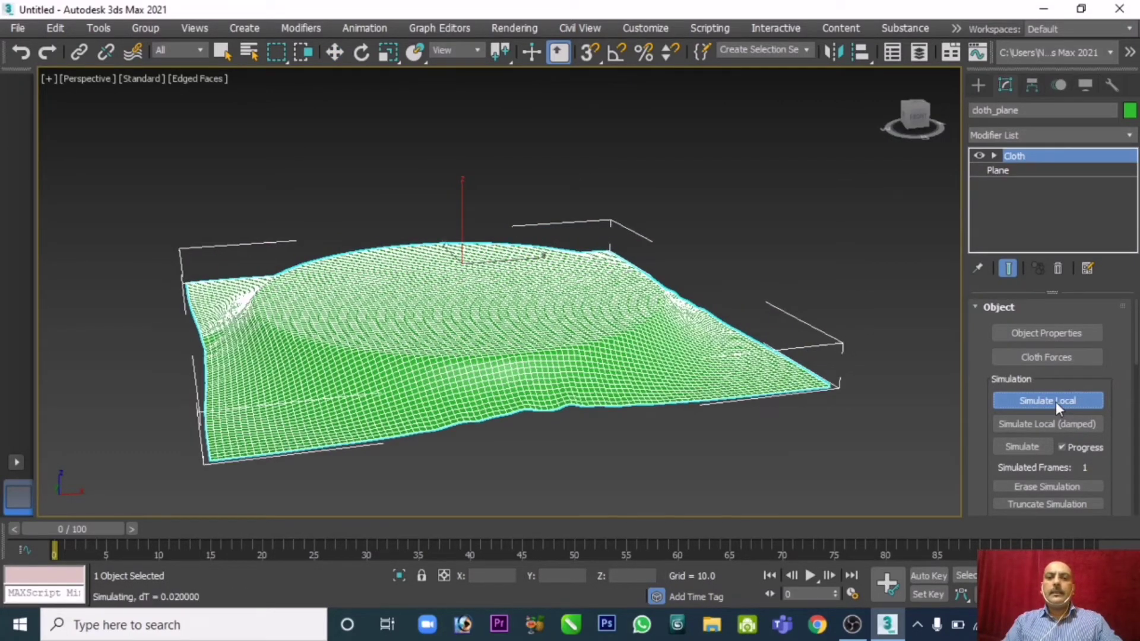
key(w)
click(1056, 402)
Resume the local simulation until the cloth corners hang below the table edge, stop it and inspect the folds.
alt+middle_drag(461, 331, 669, 297)
click(1023, 401)
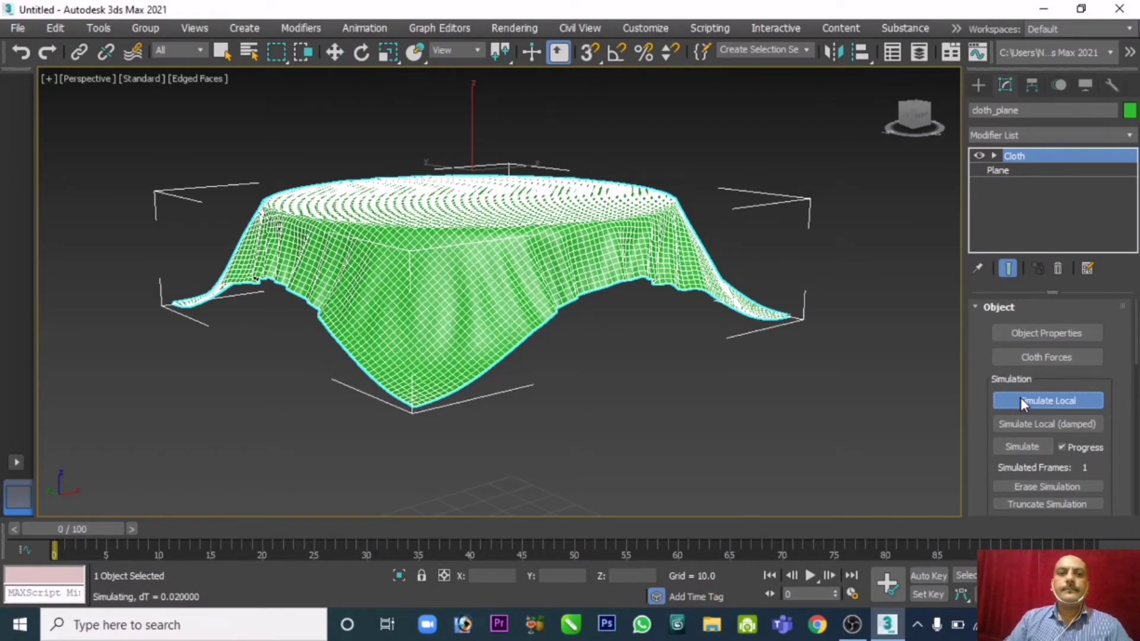
click(1020, 397)
alt+middle_drag(756, 374, 507, 341)
scroll(589, 247, up, 5)
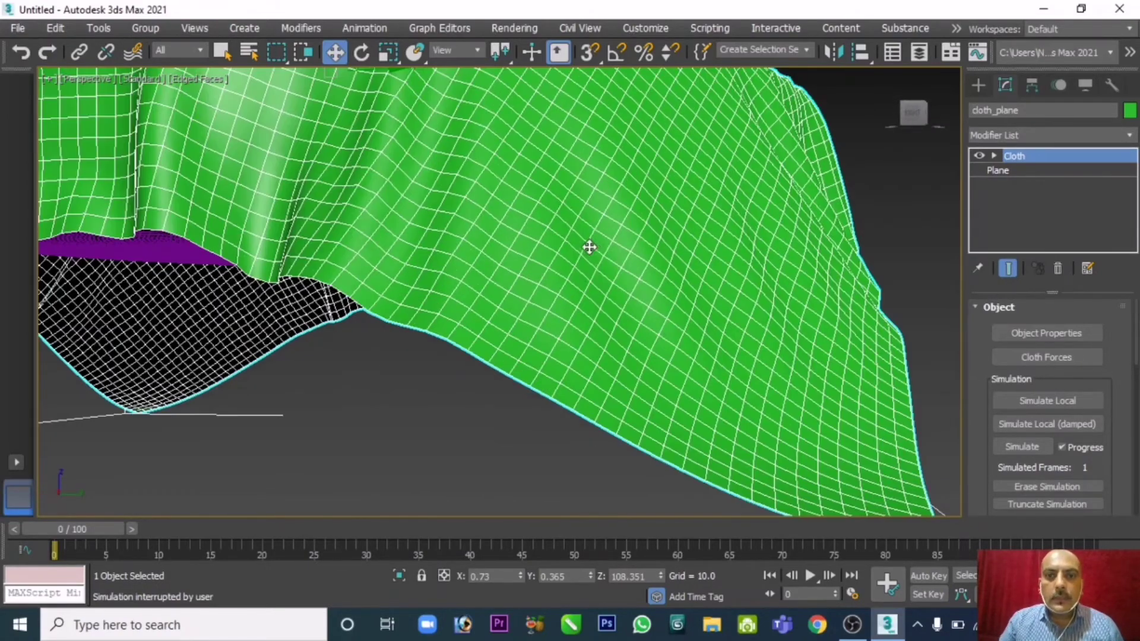
scroll(600, 254, down, 5)
alt+middle_drag(605, 250, 687, 272)
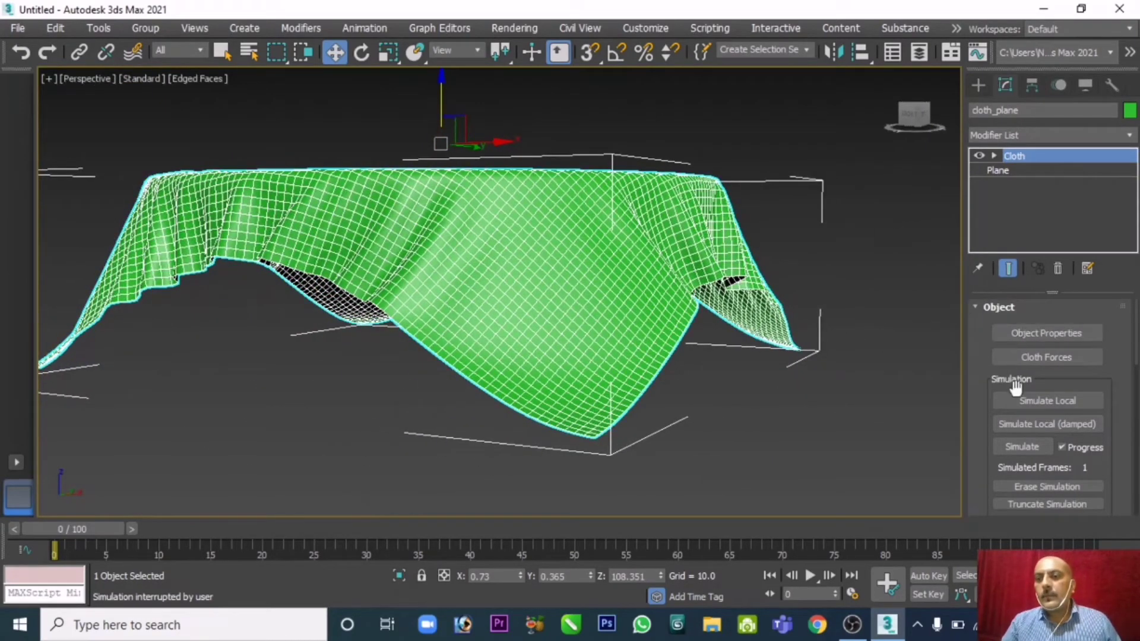
Run the local simulation further to let the corners of the cloth drop lower, and stop it to check the drape.
click(1020, 401)
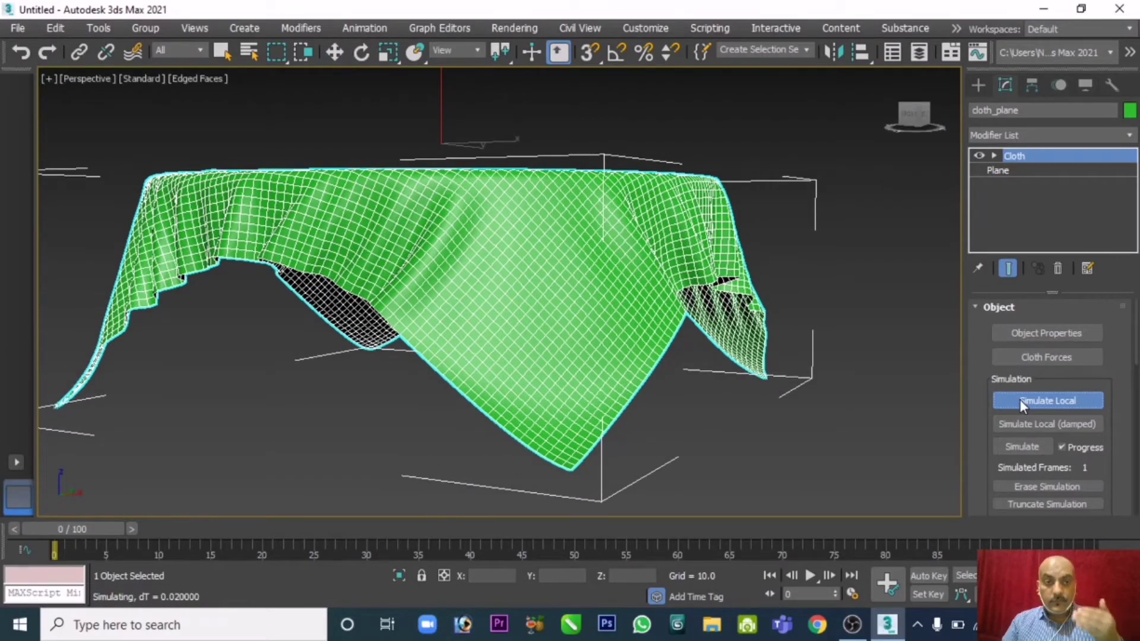
click(1020, 400)
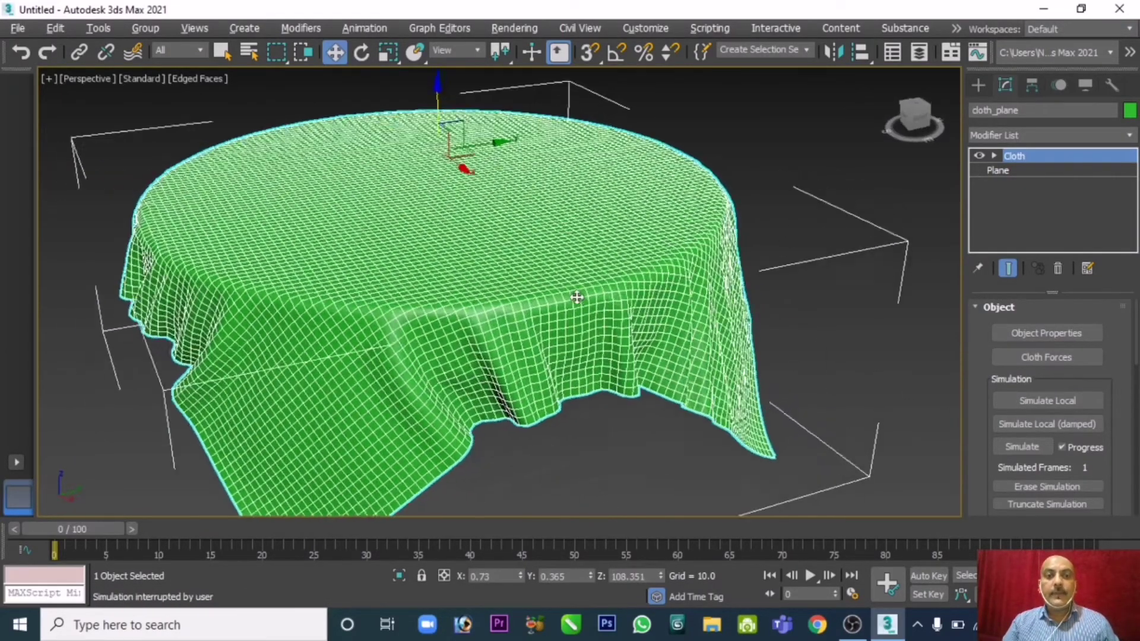
scroll(527, 292, up, 3)
alt+middle_drag(528, 292, 468, 289)
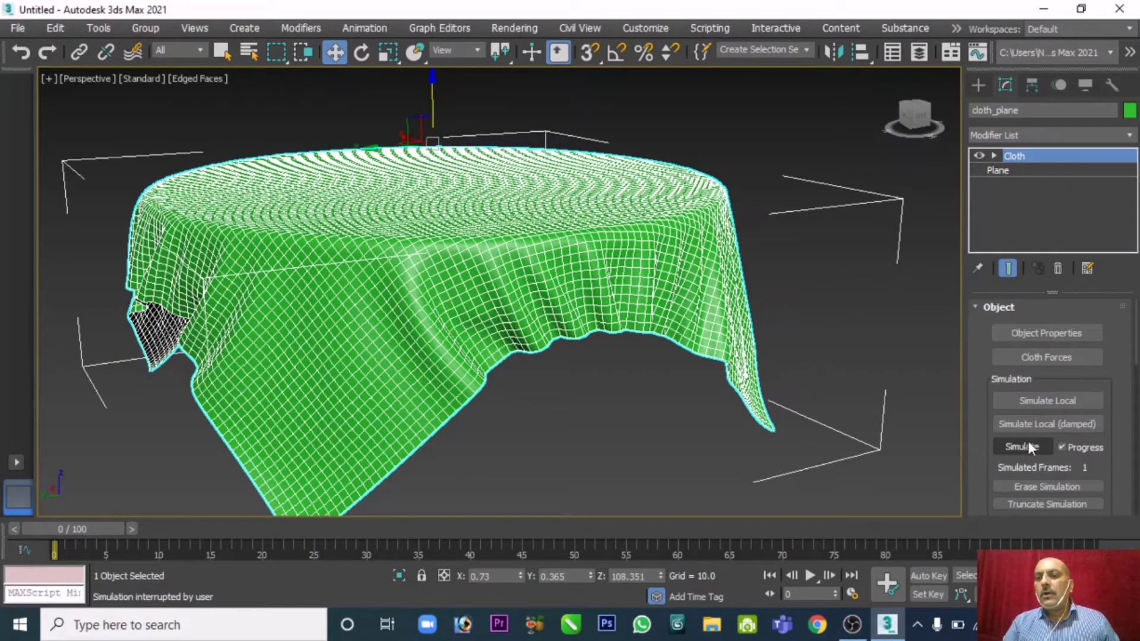
Run the damped local simulation briefly on the draped cloth and stop it.
click(1082, 422)
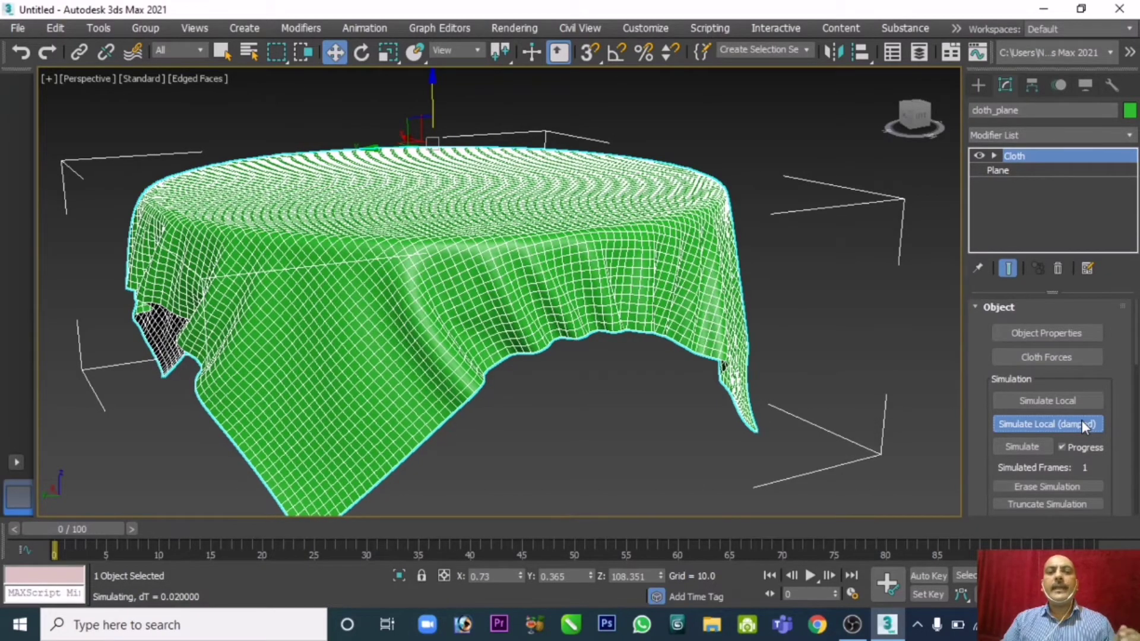
click(1081, 419)
alt+middle_drag(600, 314, 731, 308)
Continue the undamped local simulation while checking the drape from all sides, stopping once the tablecloth falls in natural folds.
click(1055, 401)
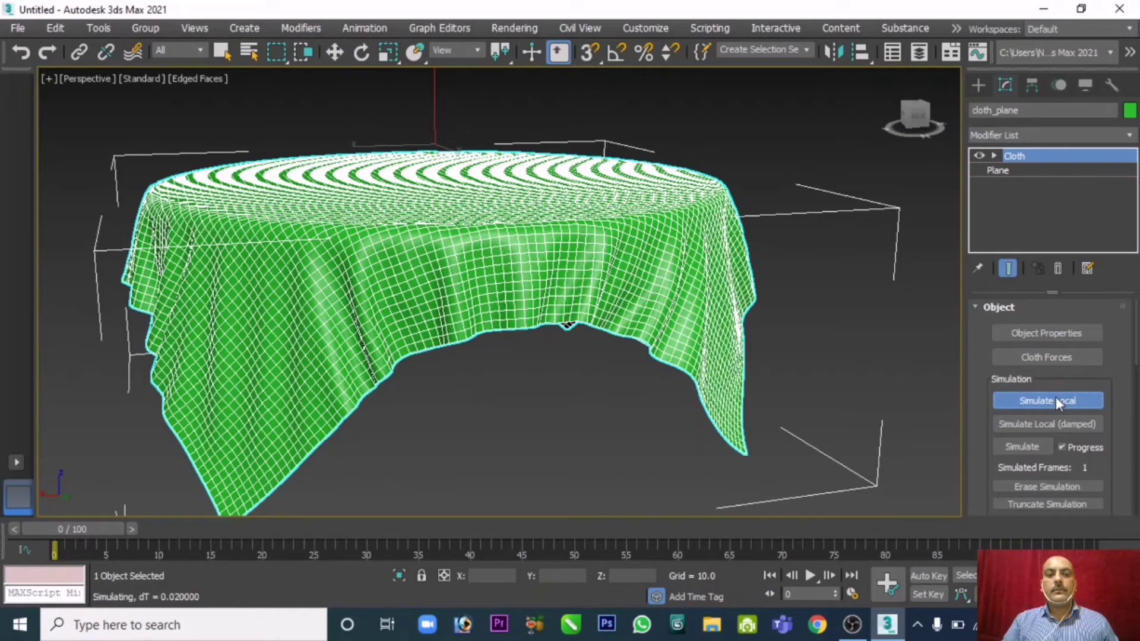
alt+middle_drag(614, 292, 789, 303)
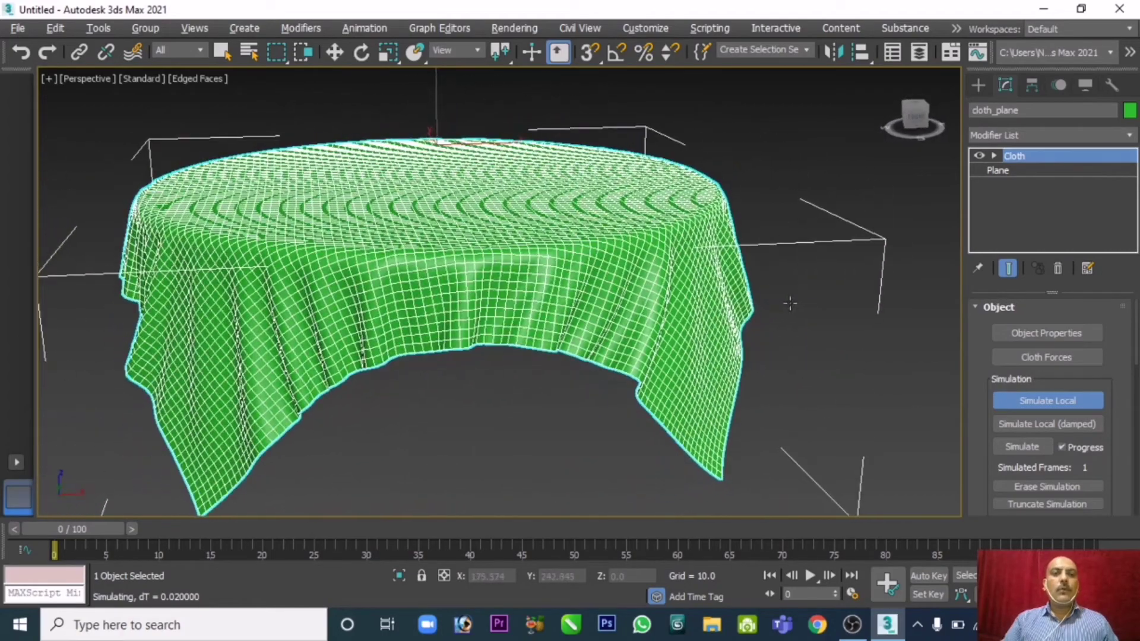
alt+middle_drag(706, 293, 809, 295)
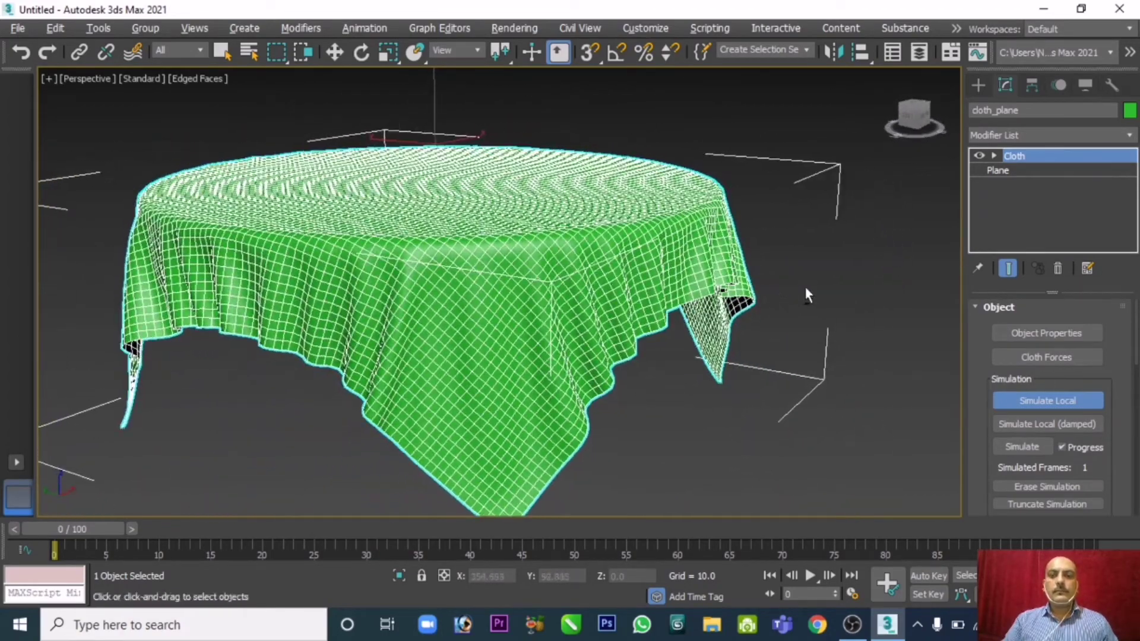
alt+middle_drag(647, 300, 504, 313)
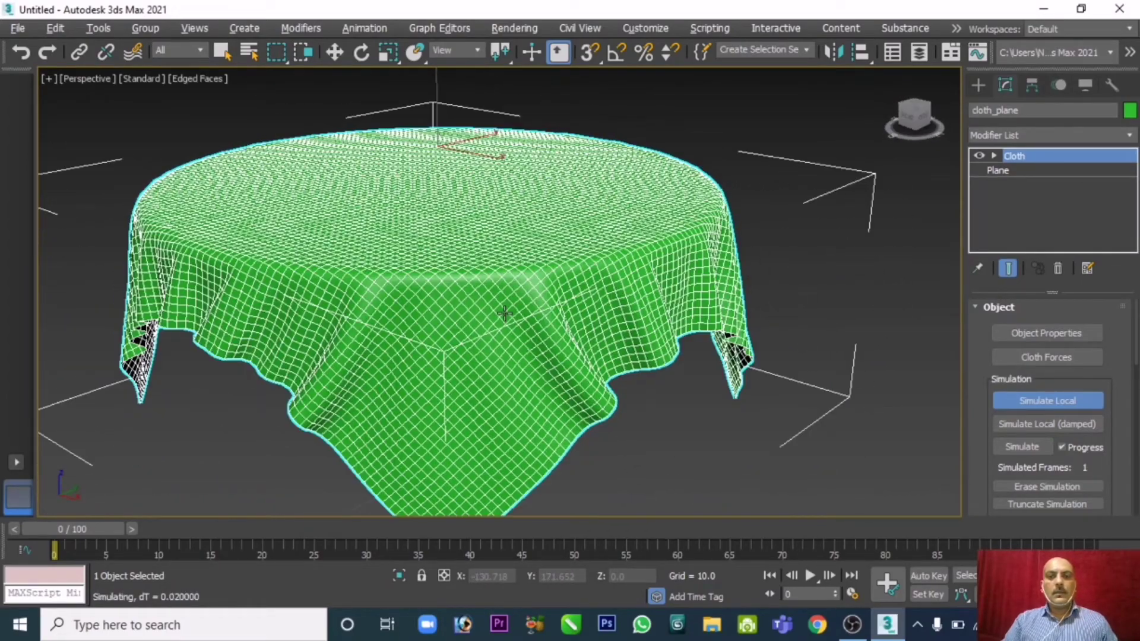
click(1032, 404)
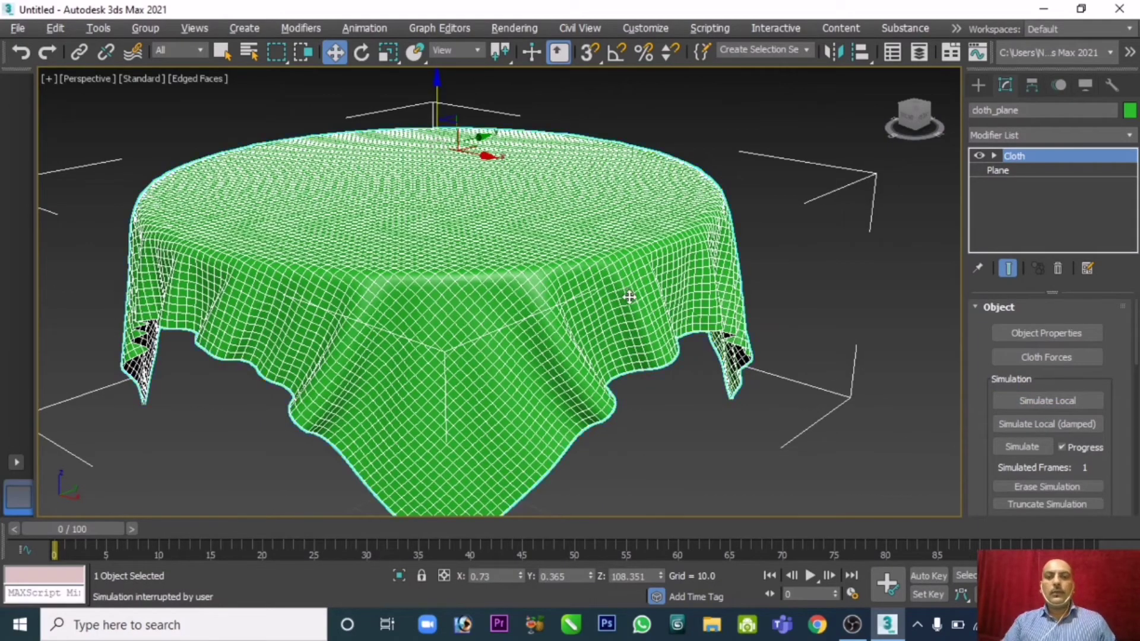
alt+middle_drag(629, 297, 541, 288)
scroll(675, 295, down, 6)
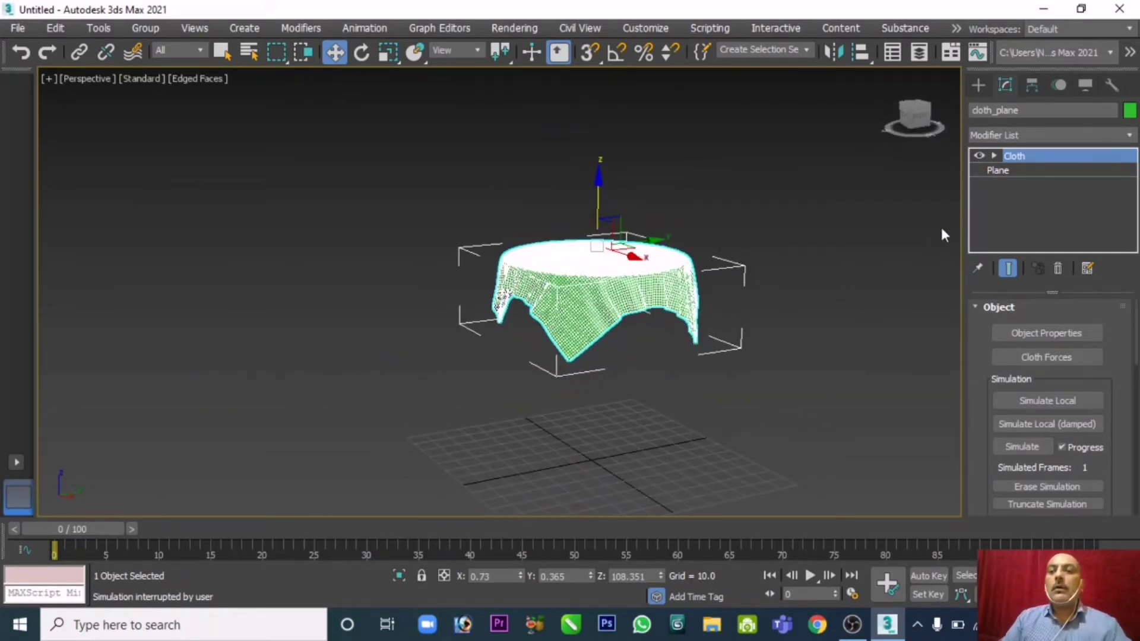
Try to convert the draped cloth_plane to an Editable Poly.
click(872, 224)
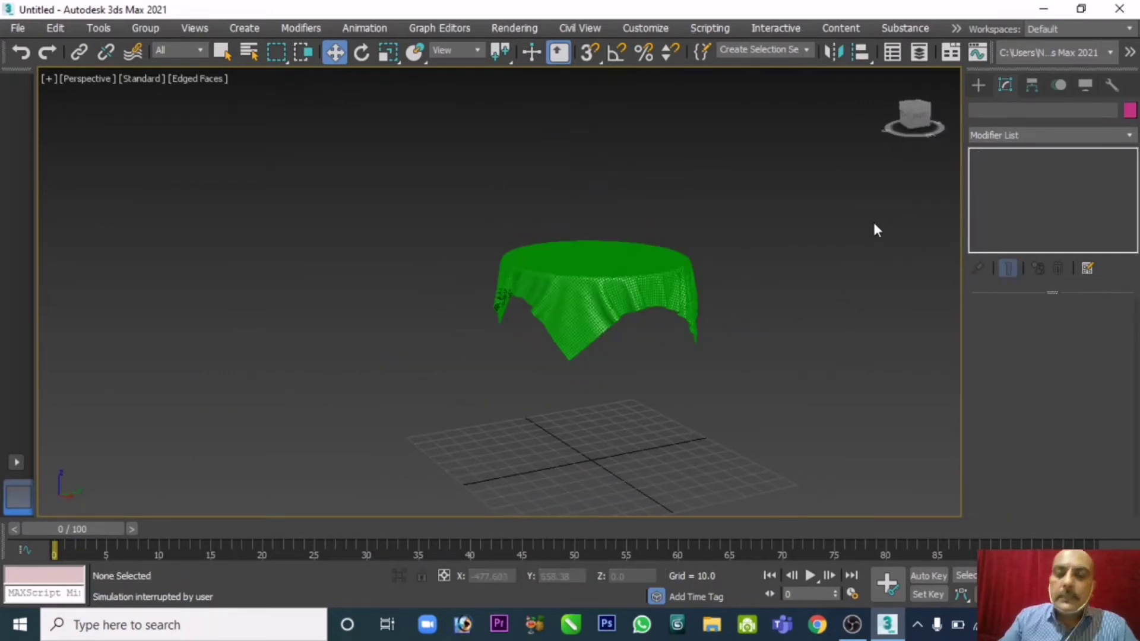
click(695, 288)
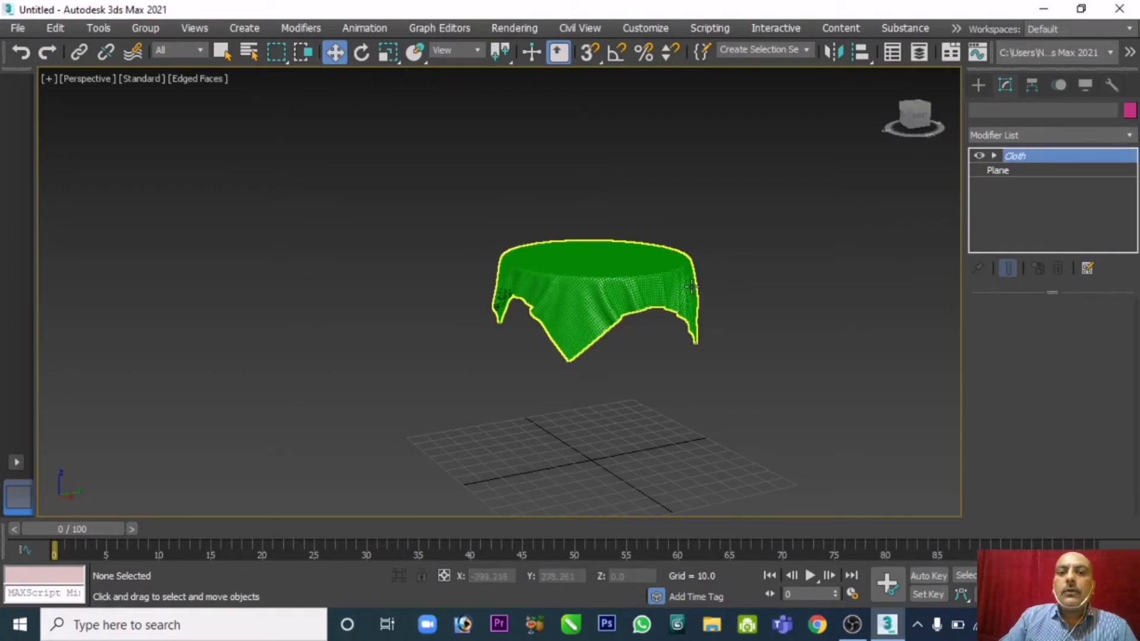
right_click(692, 287)
mouse_move(747, 456)
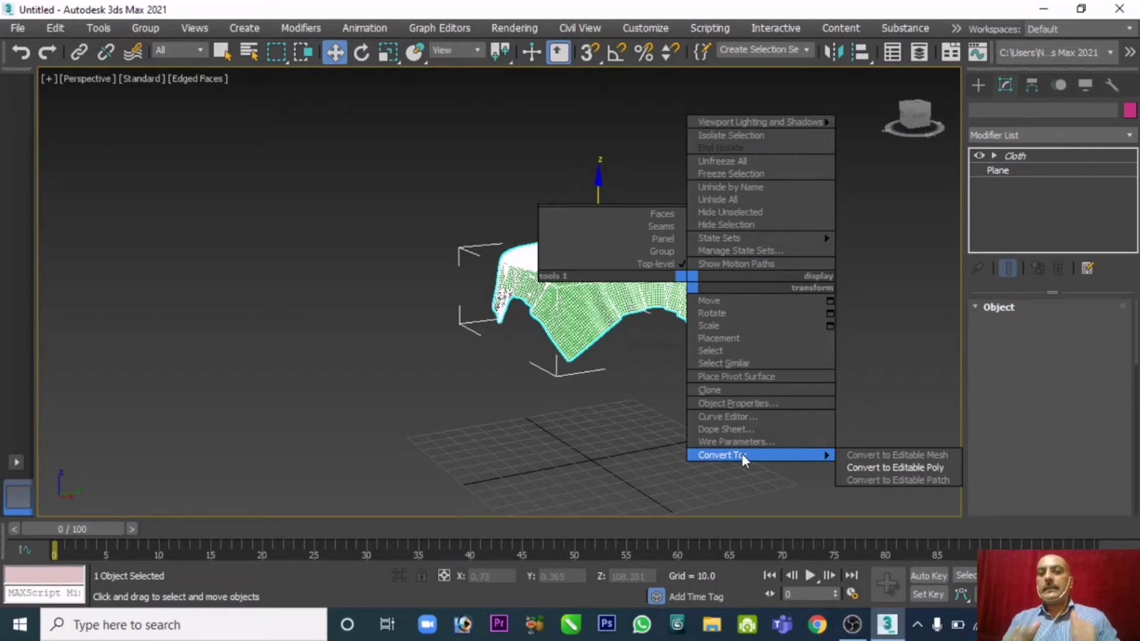
key(Escape)
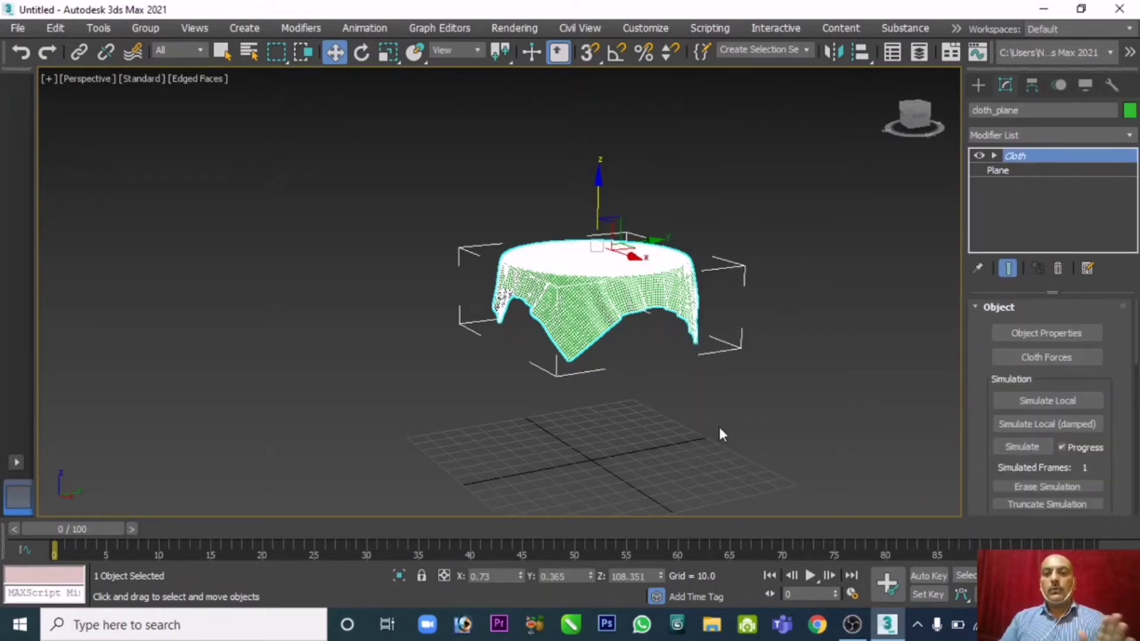
right_click(644, 283)
mouse_move(679, 460)
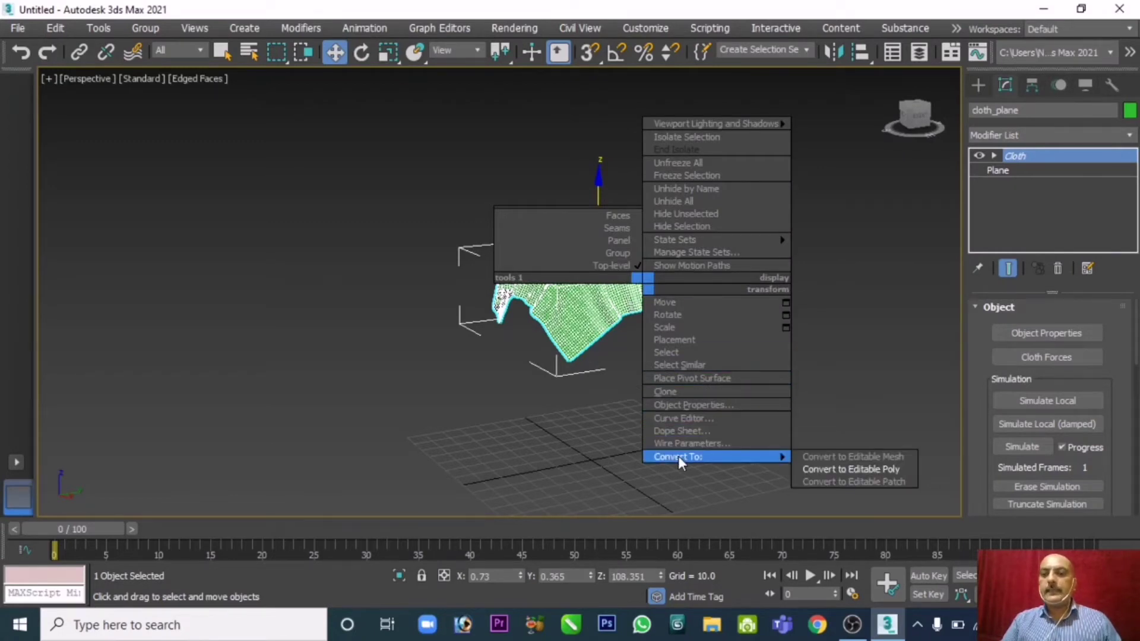
click(892, 467)
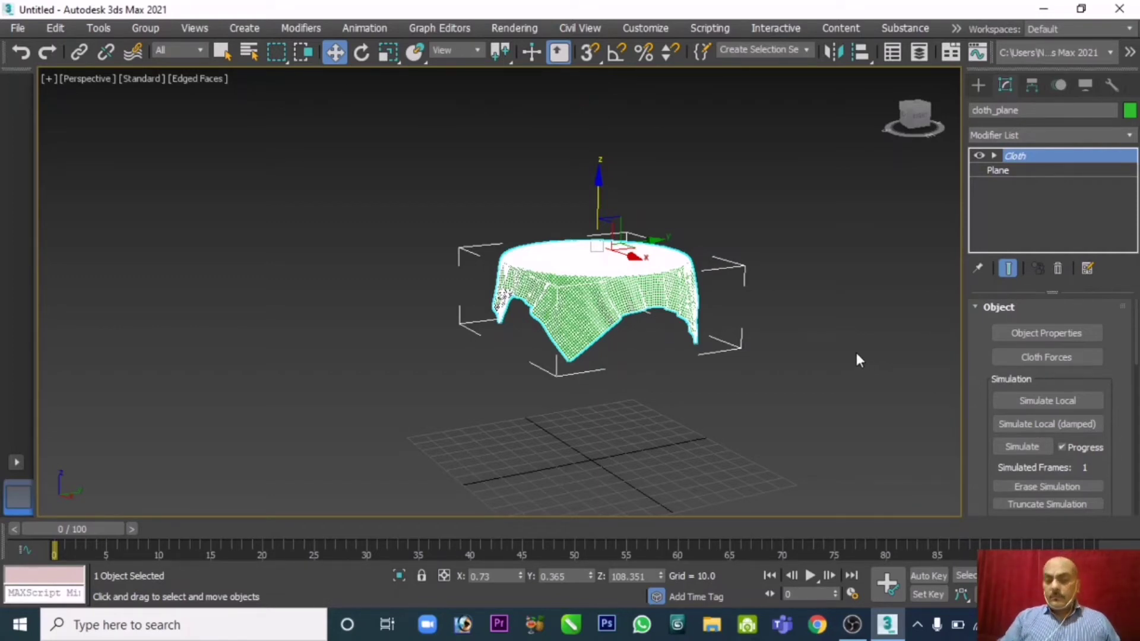
click(856, 354)
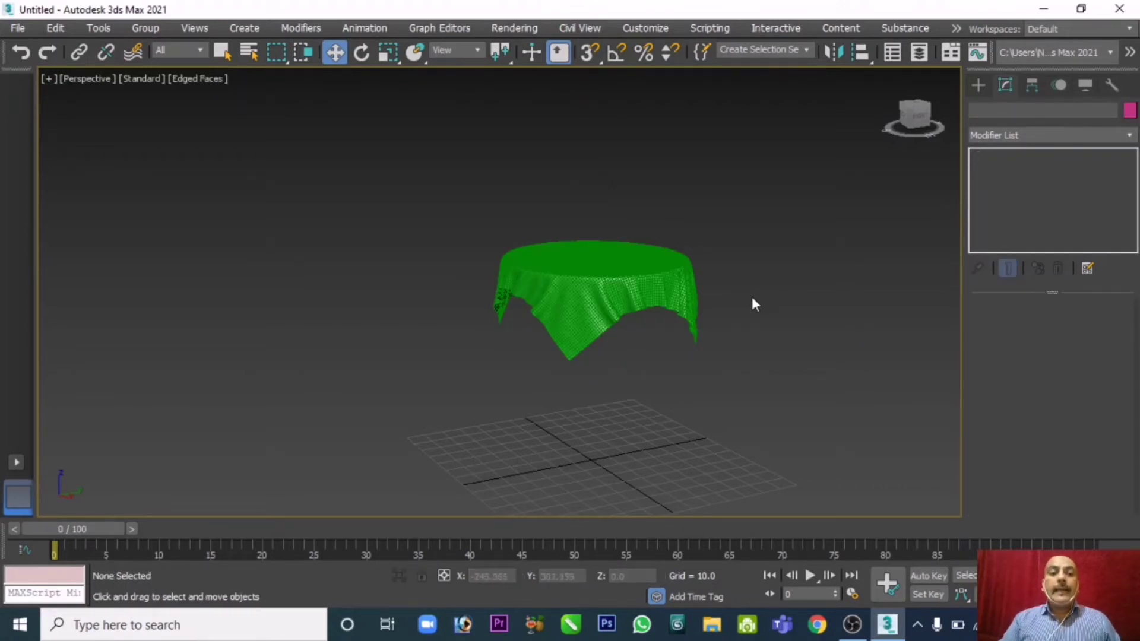
middle_drag(753, 298, 667, 316)
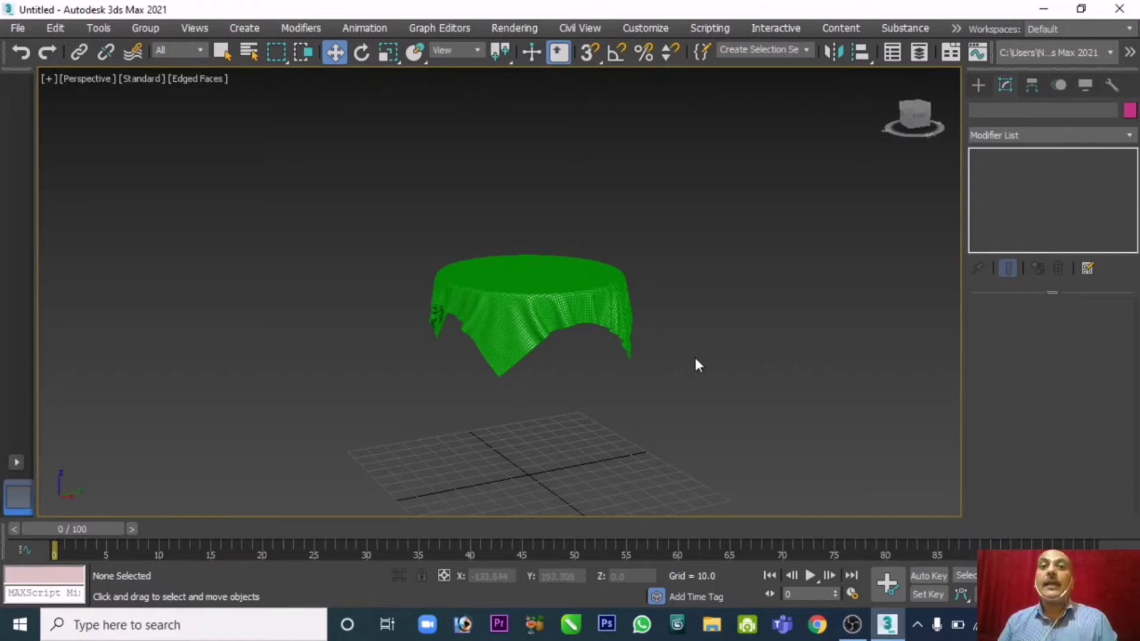
scroll(585, 285, up, 6)
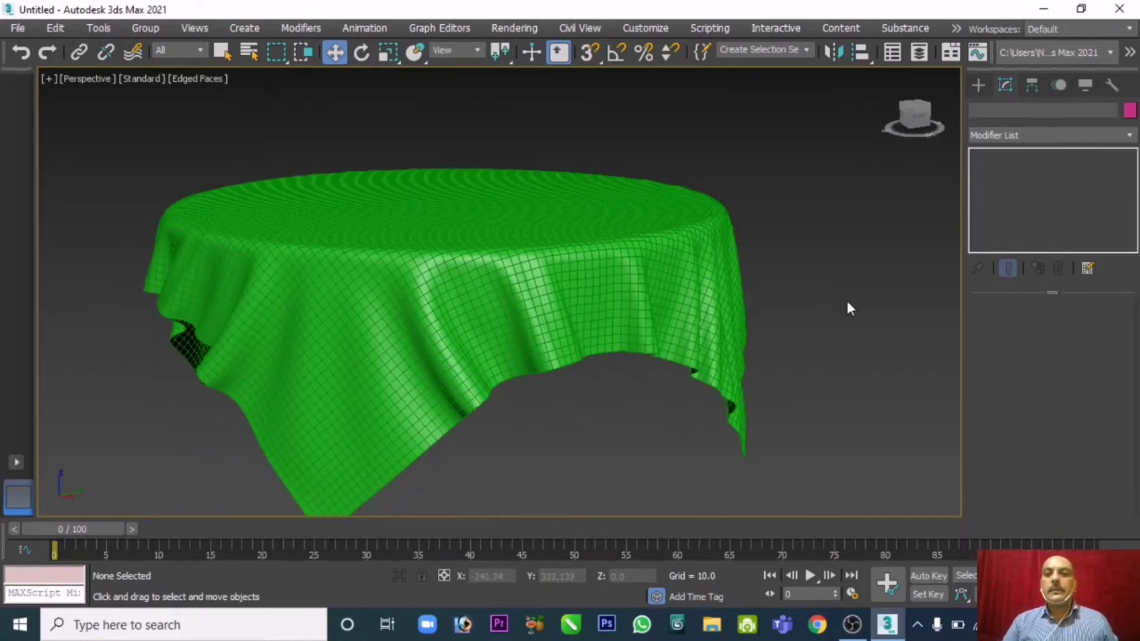
click(656, 294)
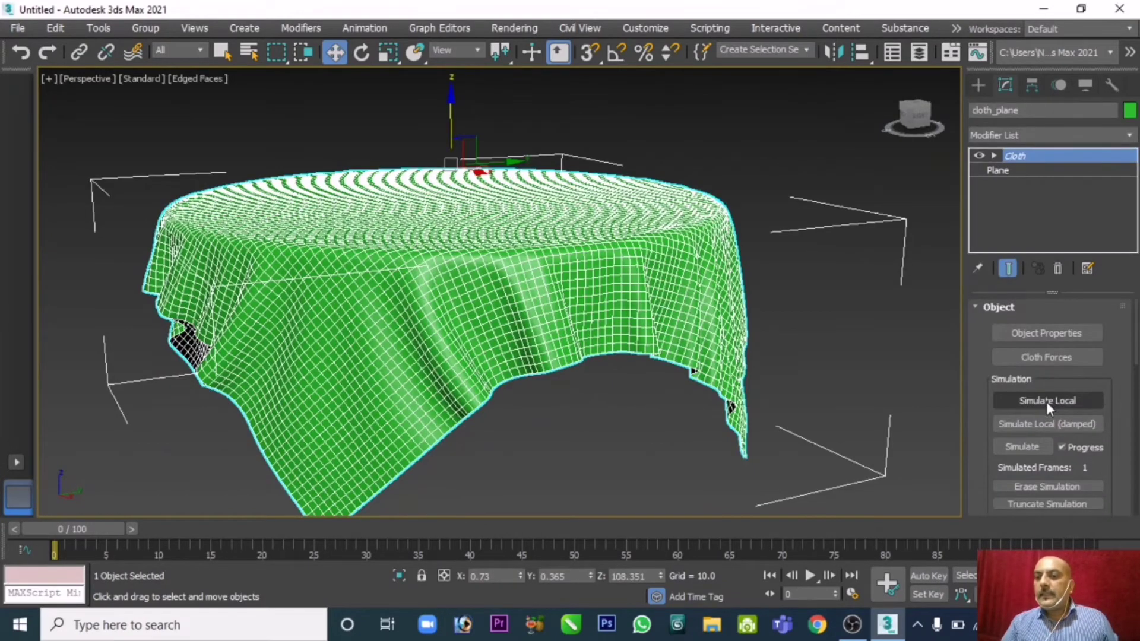
click(911, 388)
middle_drag(851, 393, 713, 330)
scroll(858, 343, down, 3)
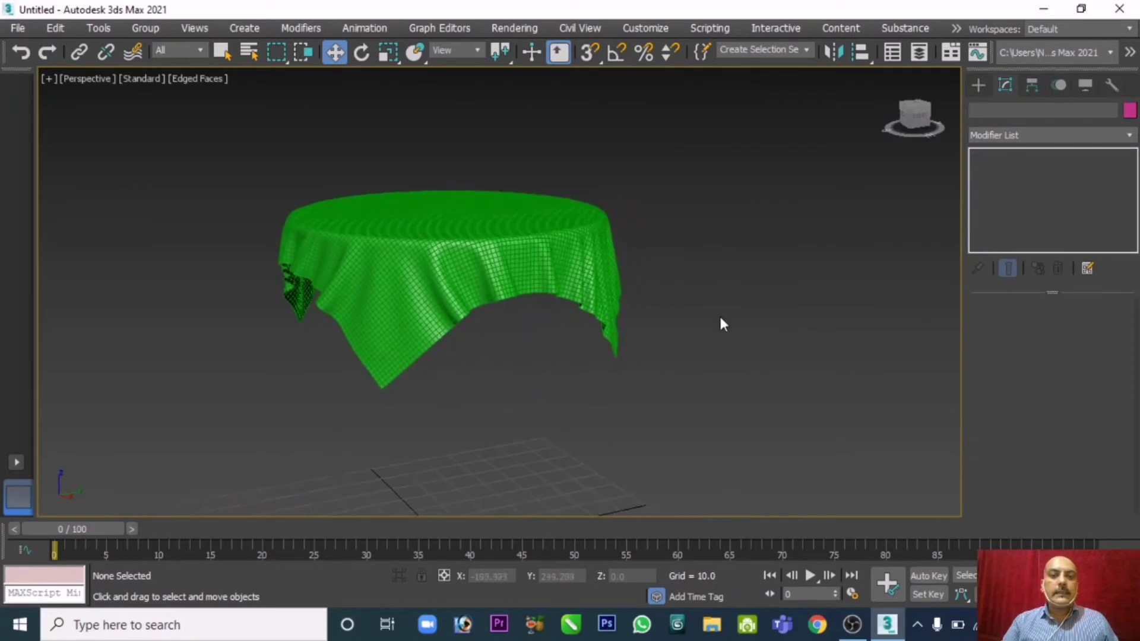
With Auto Key on, create a position, rotation and scale key for table_cylinder at frame 15.
alt+middle_drag(636, 298, 534, 212)
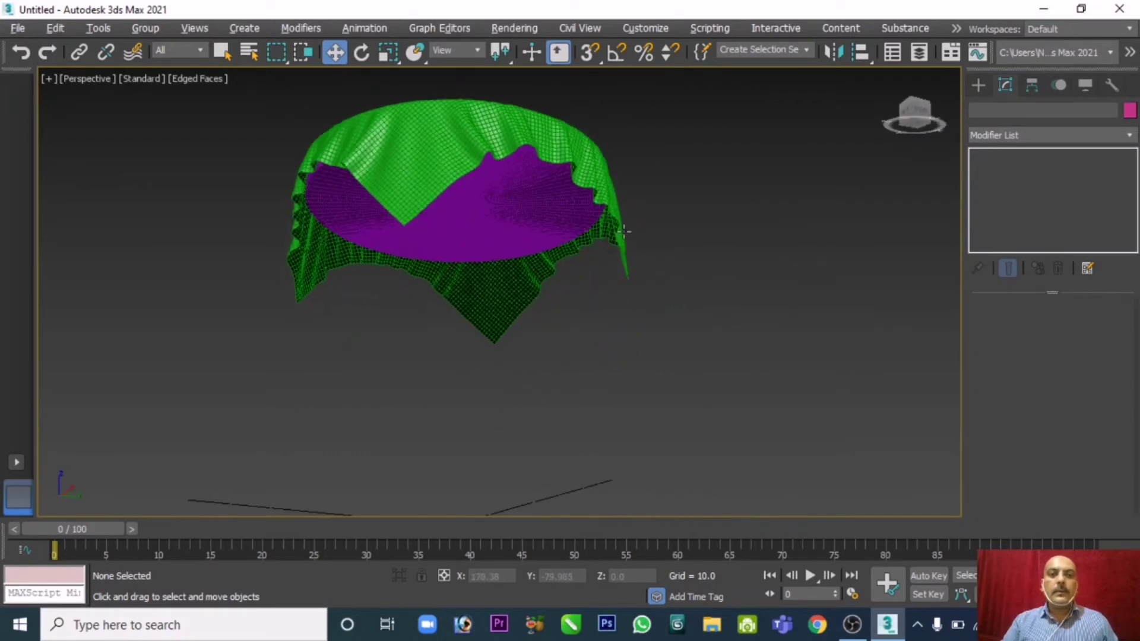
click(534, 212)
alt+middle_drag(618, 214, 586, 297)
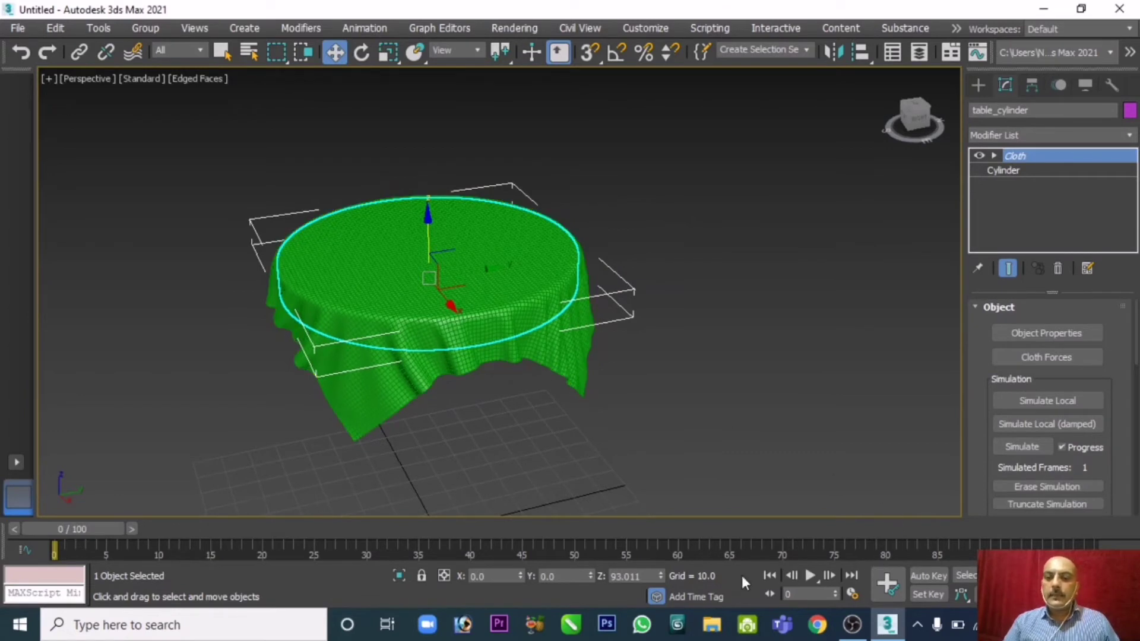
click(928, 575)
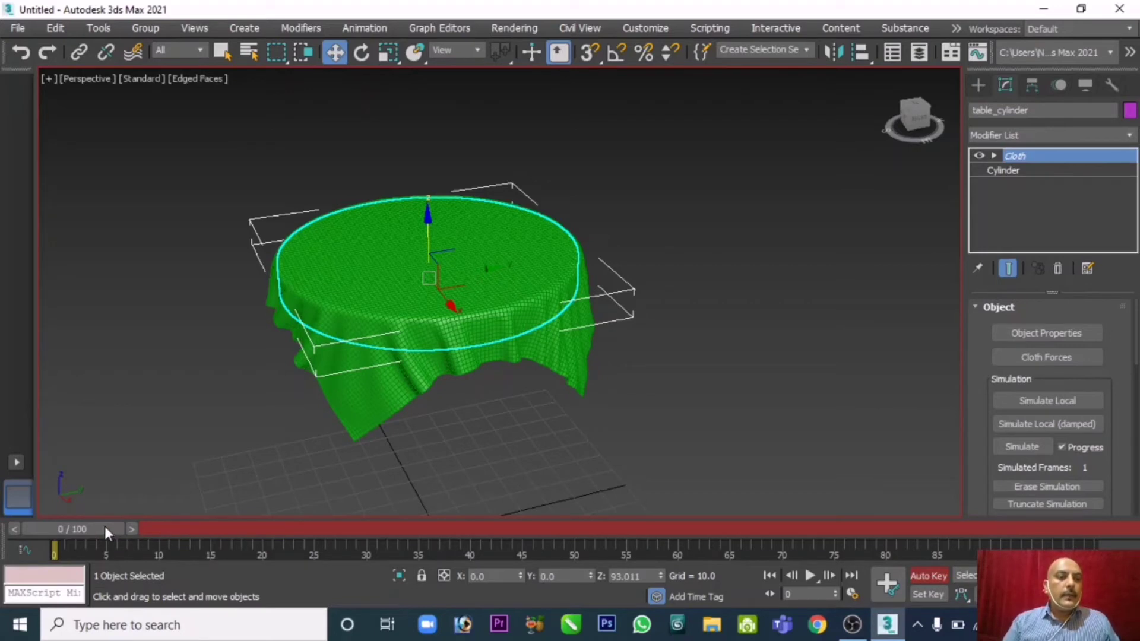
drag(105, 526, 243, 533)
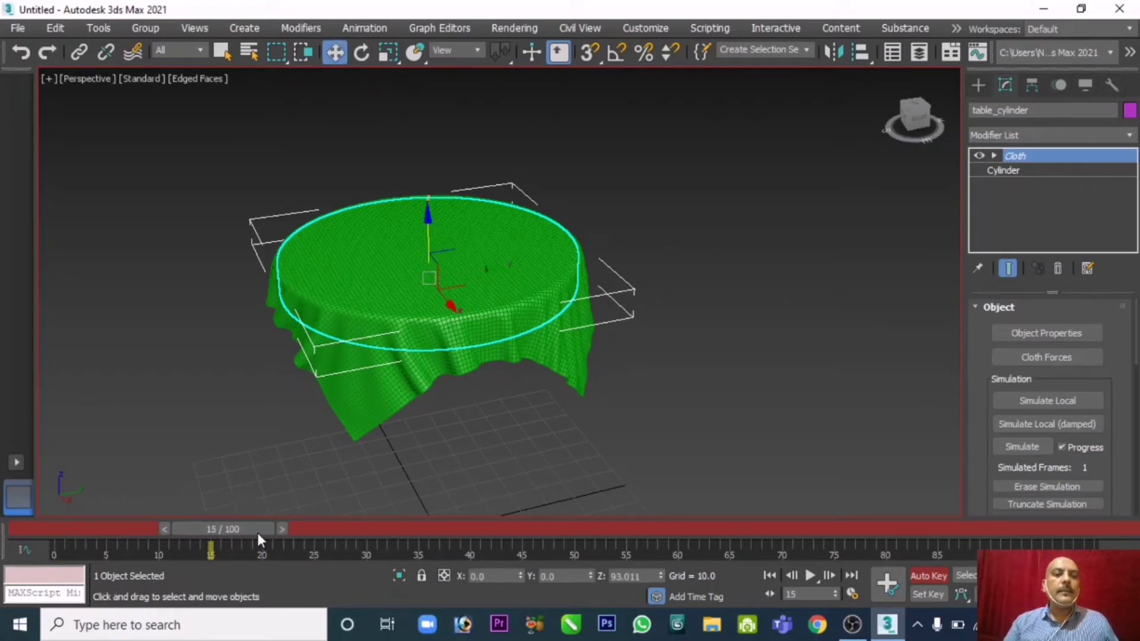
right_click(257, 532)
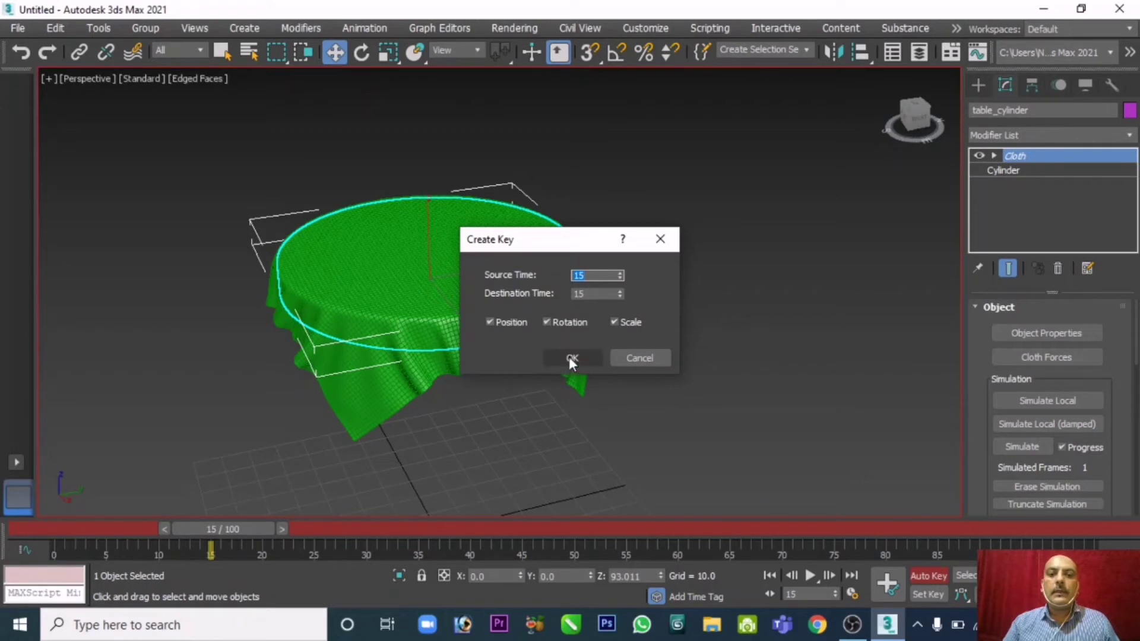
click(572, 359)
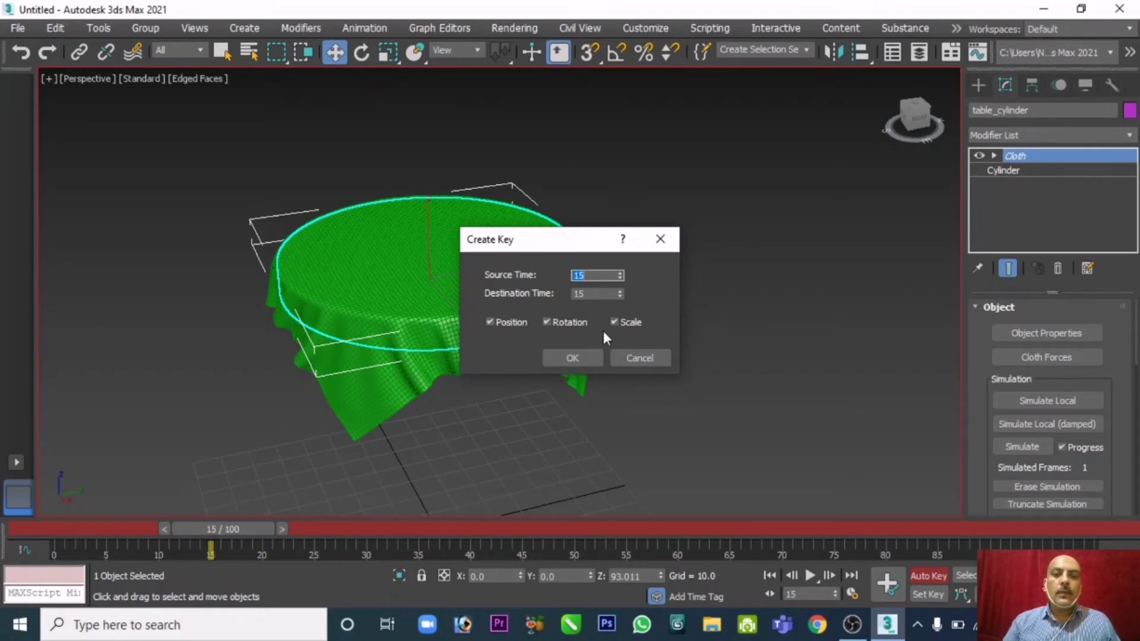
click(593, 357)
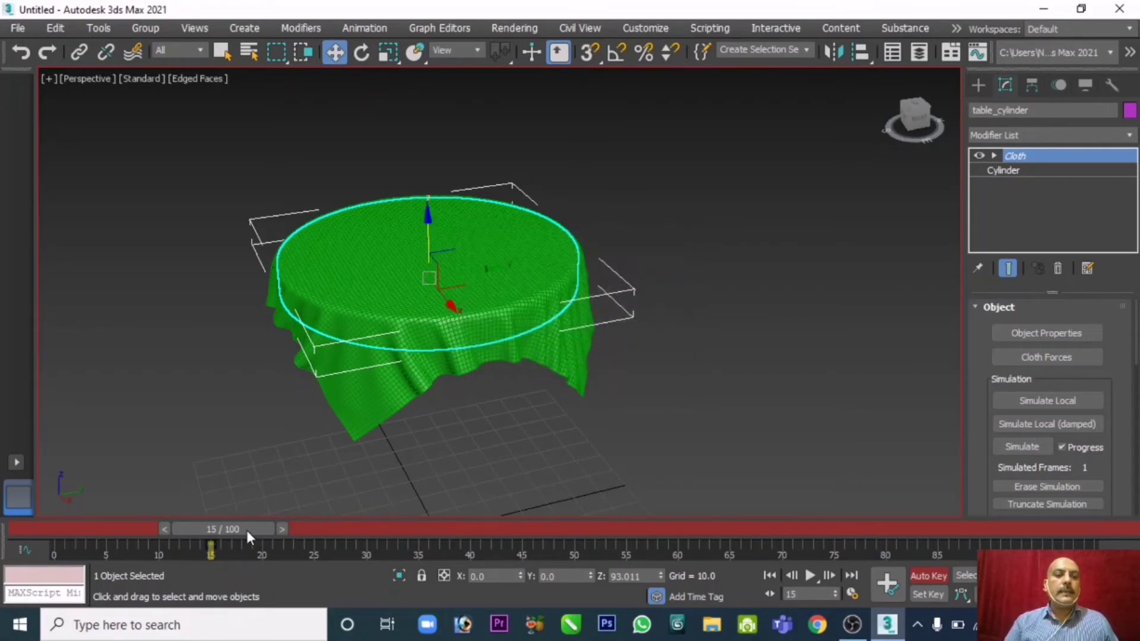
At frame 70, move table_cylinder along Y to about 96 and create a position, rotation and scale key.
drag(247, 530, 284, 533)
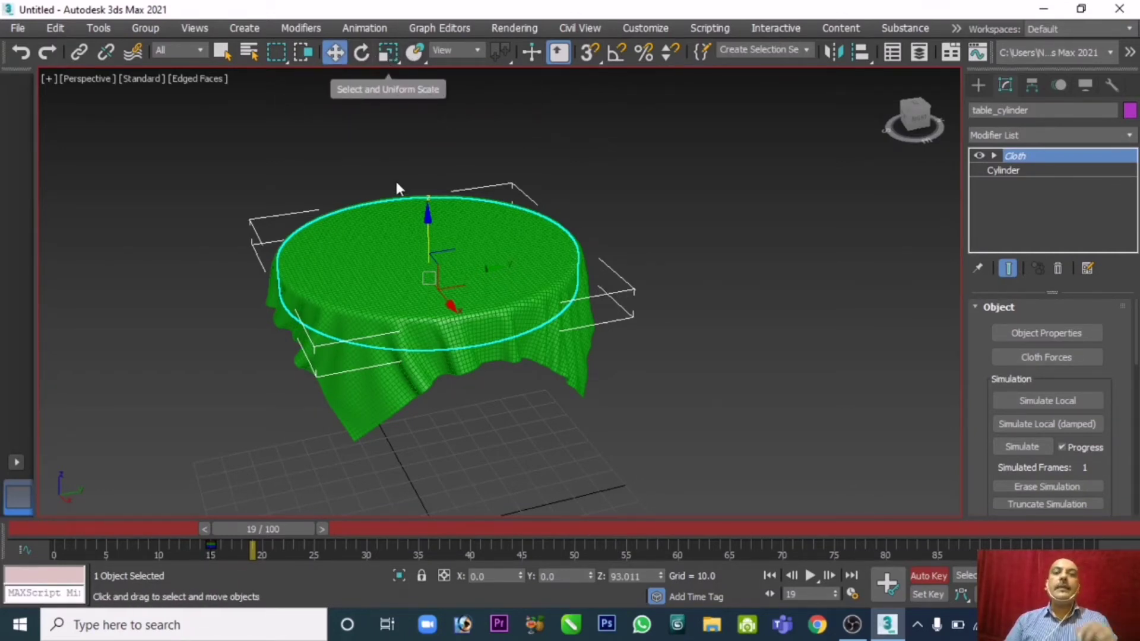
drag(298, 532, 807, 529)
key(w)
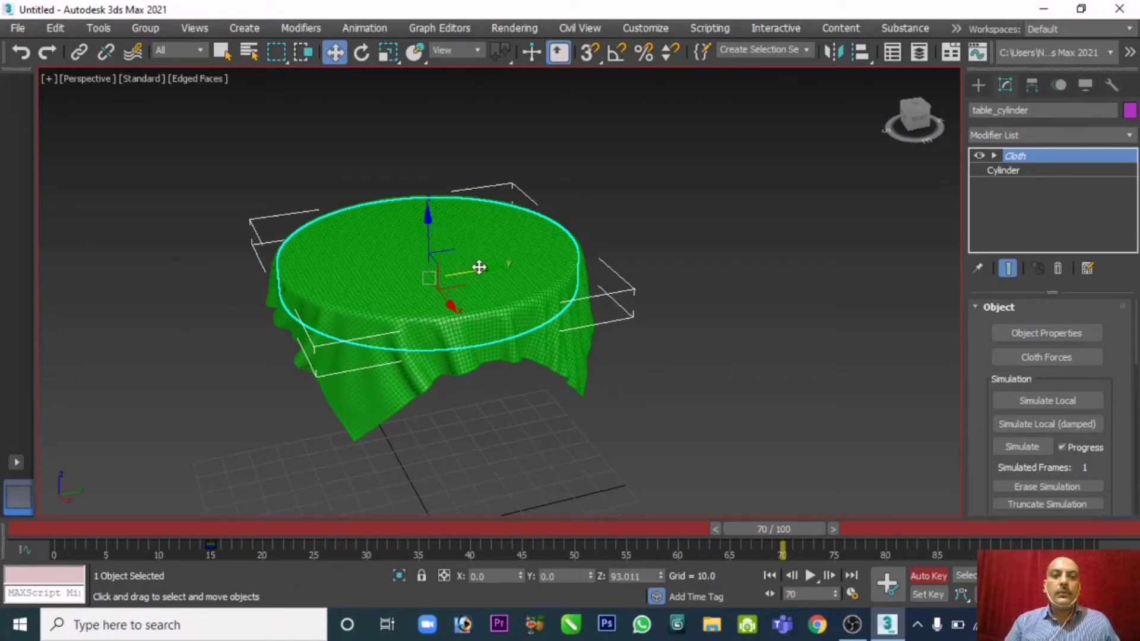
drag(478, 265, 769, 224)
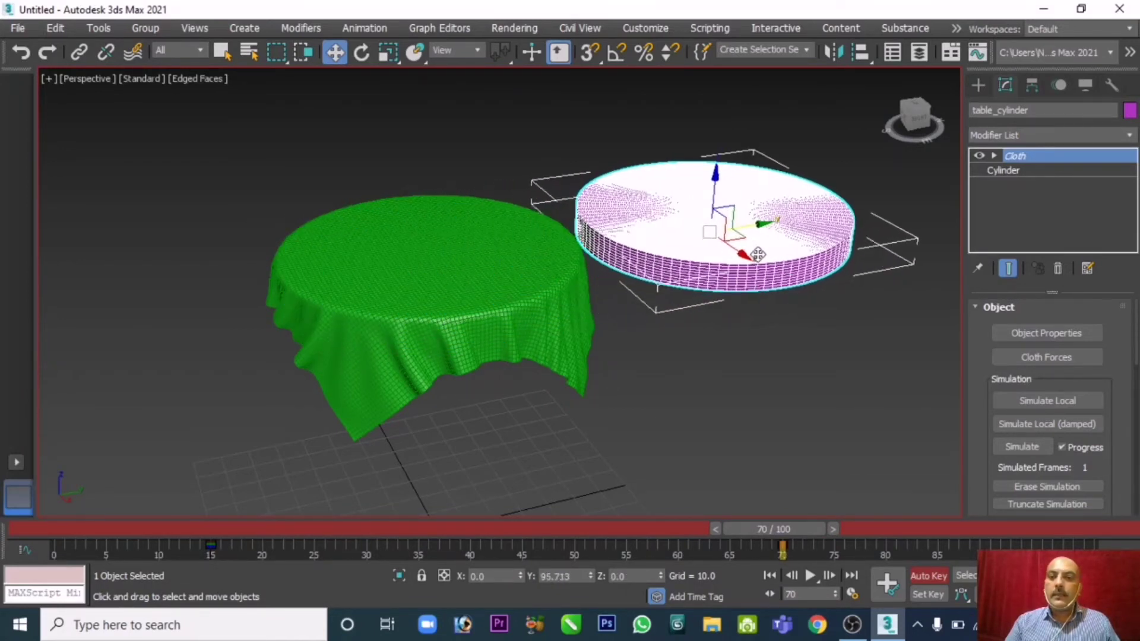
right_click(782, 525)
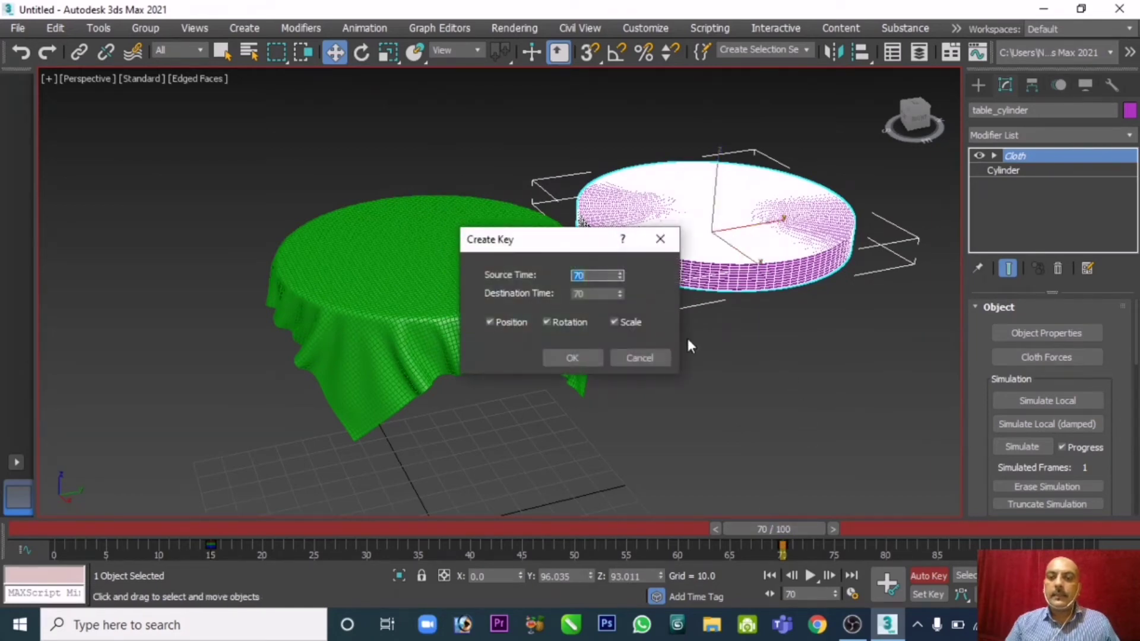
click(585, 356)
Review the table_cylinder animation by scrubbing and playing it back, then return to frame 0.
drag(748, 529, 252, 543)
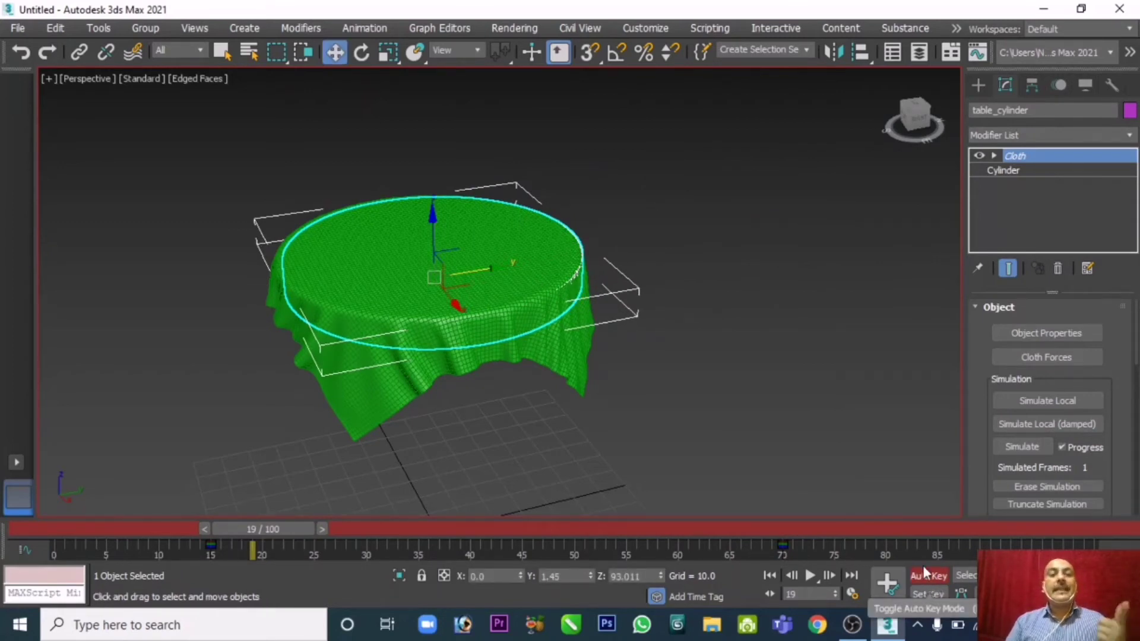
drag(288, 528, 797, 524)
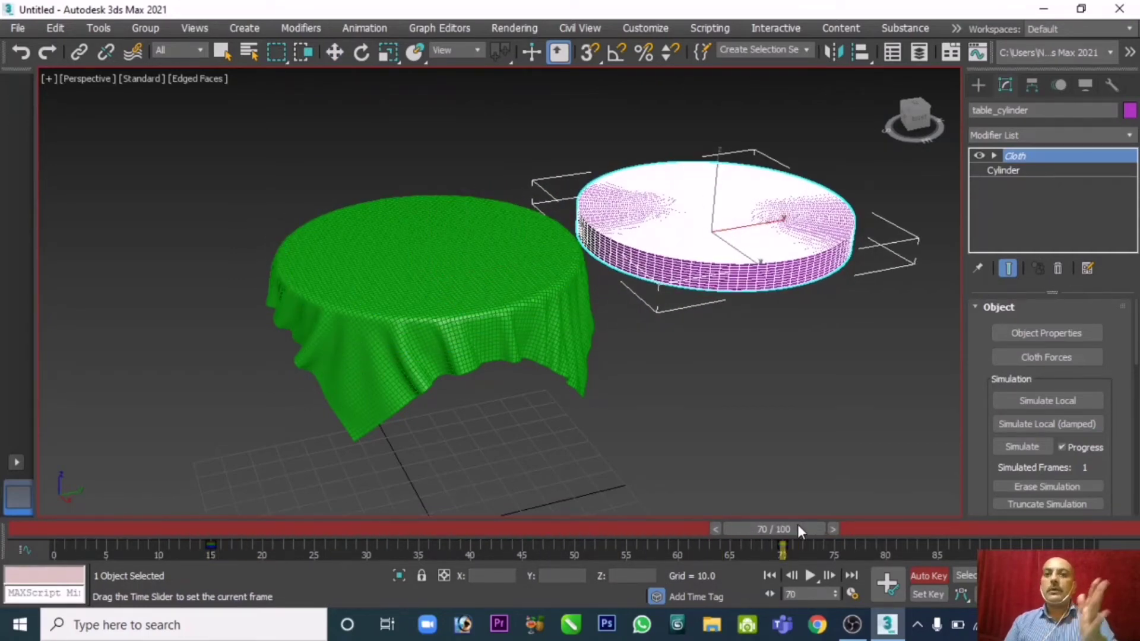
drag(802, 529, 24, 531)
key(w)
click(699, 351)
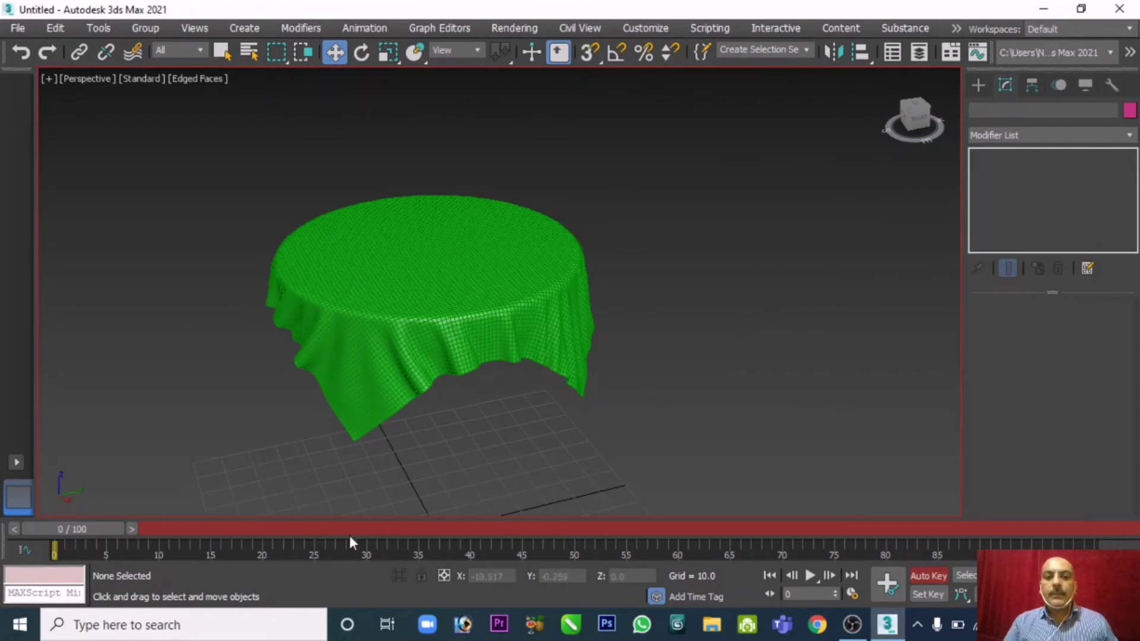
click(810, 575)
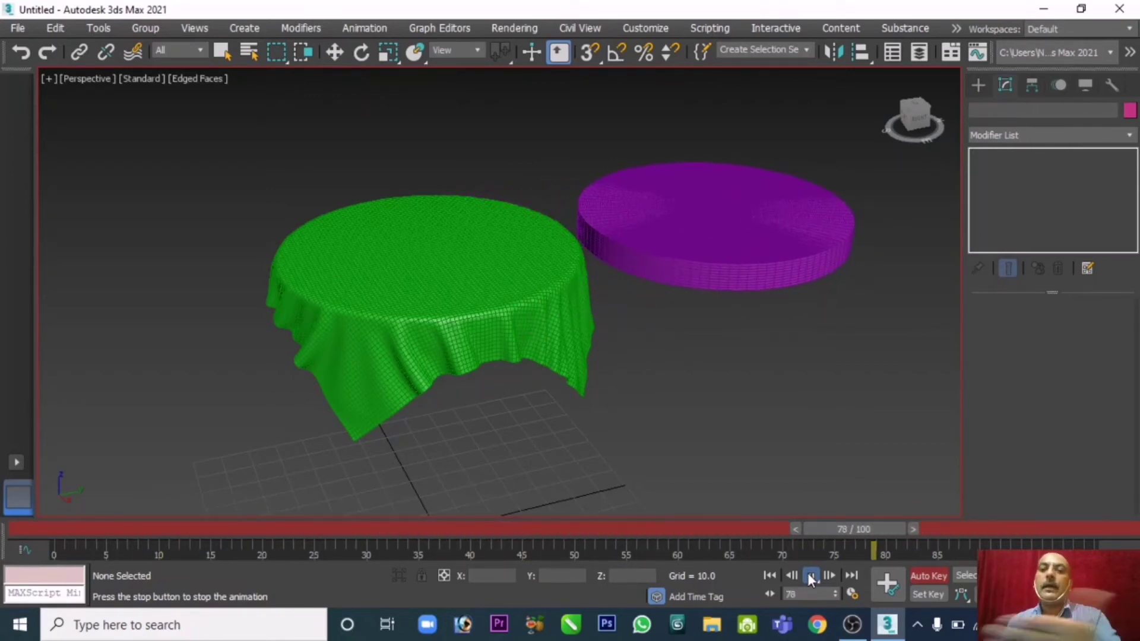
click(809, 574)
drag(521, 537, 32, 538)
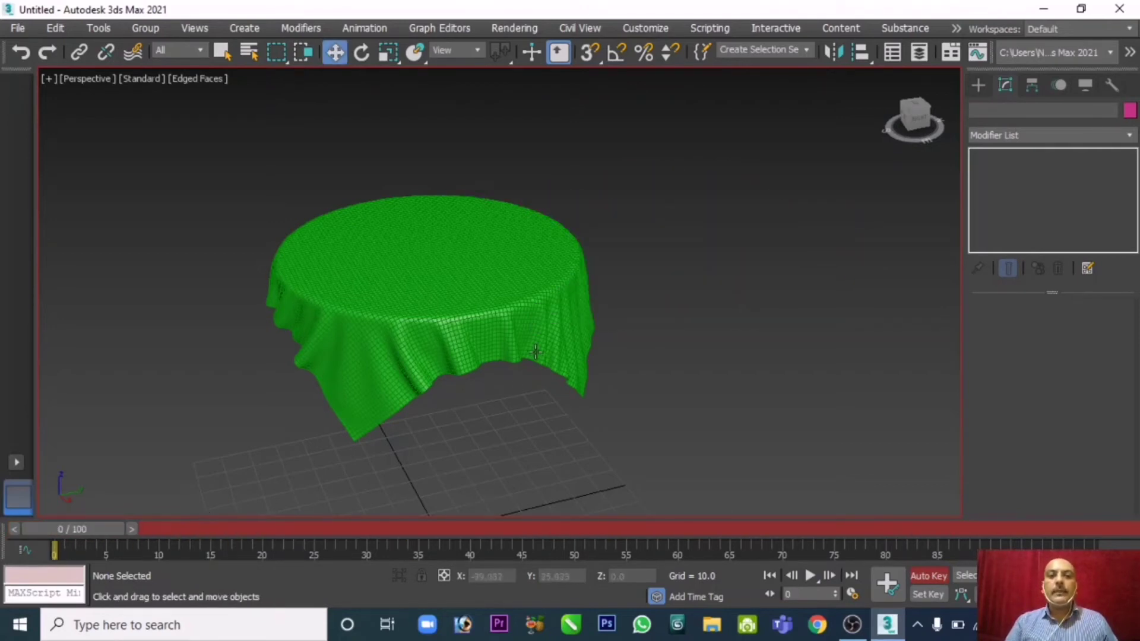
Set the current draped shape of cloth_plane as its initial state in the Cloth modifier.
click(549, 340)
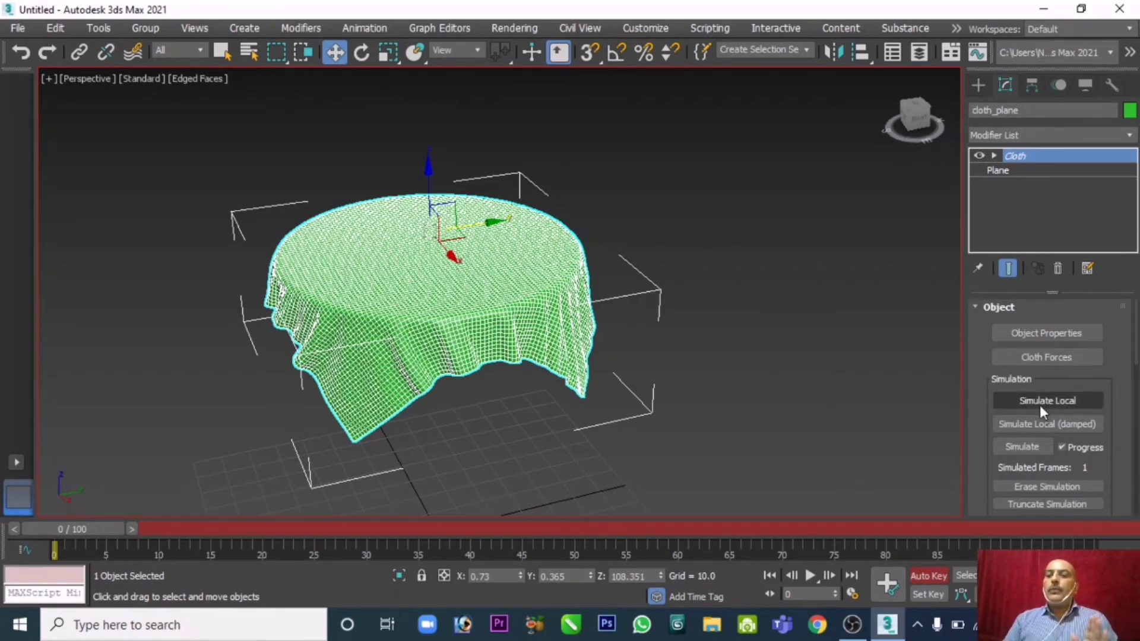
drag(977, 401, 968, 313)
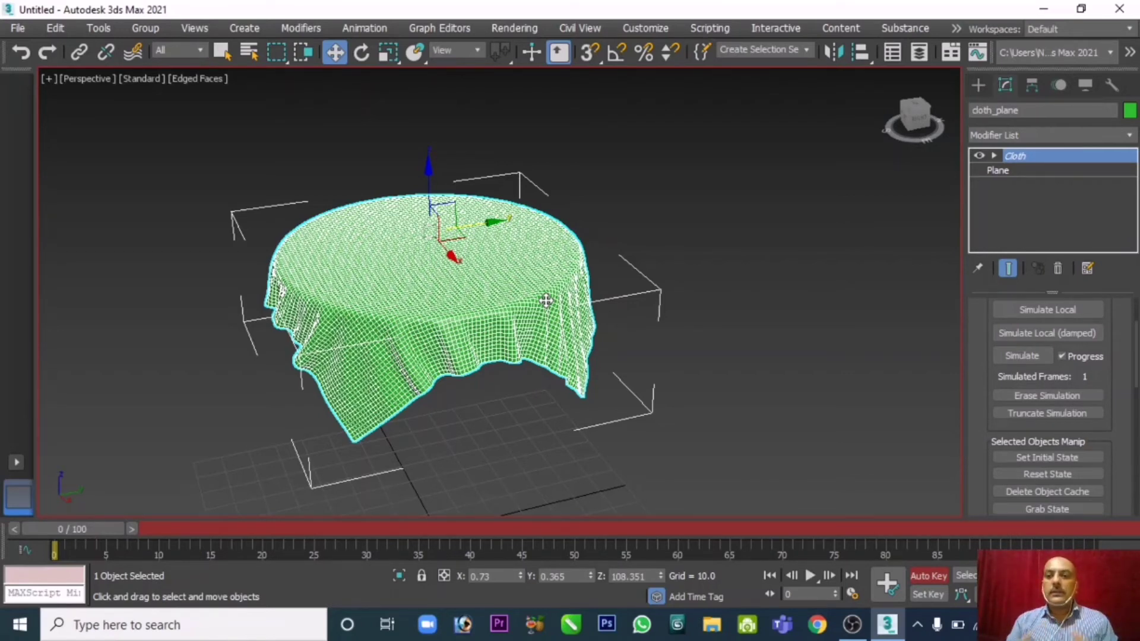
click(1070, 456)
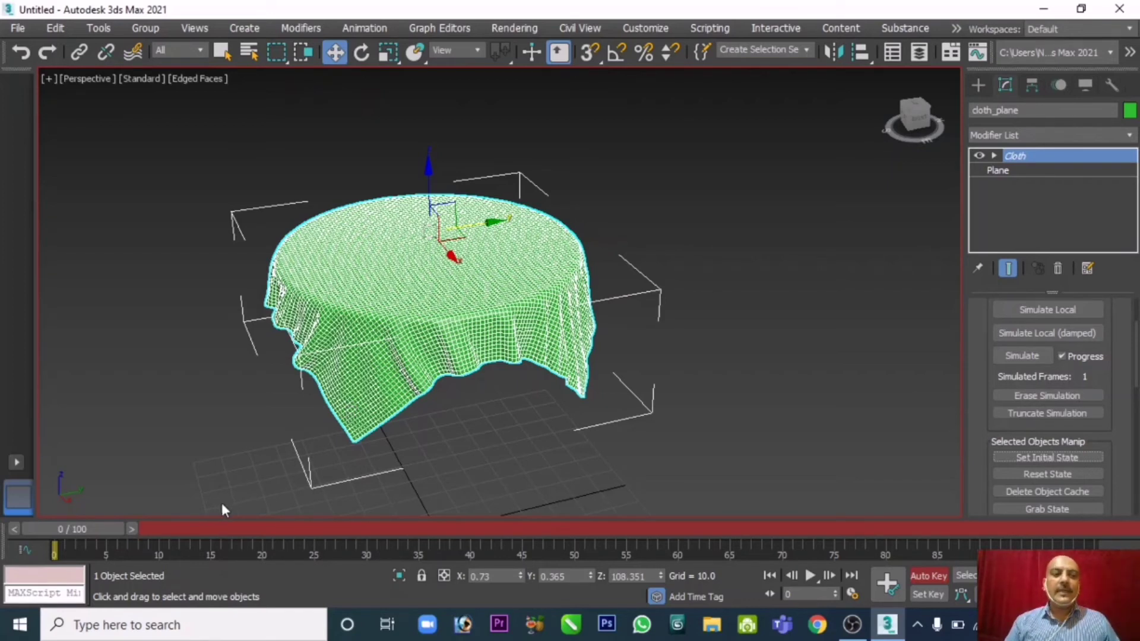
Run the full cloth simulation for cloth_plane from frame 0 through frame 100.
key(q)
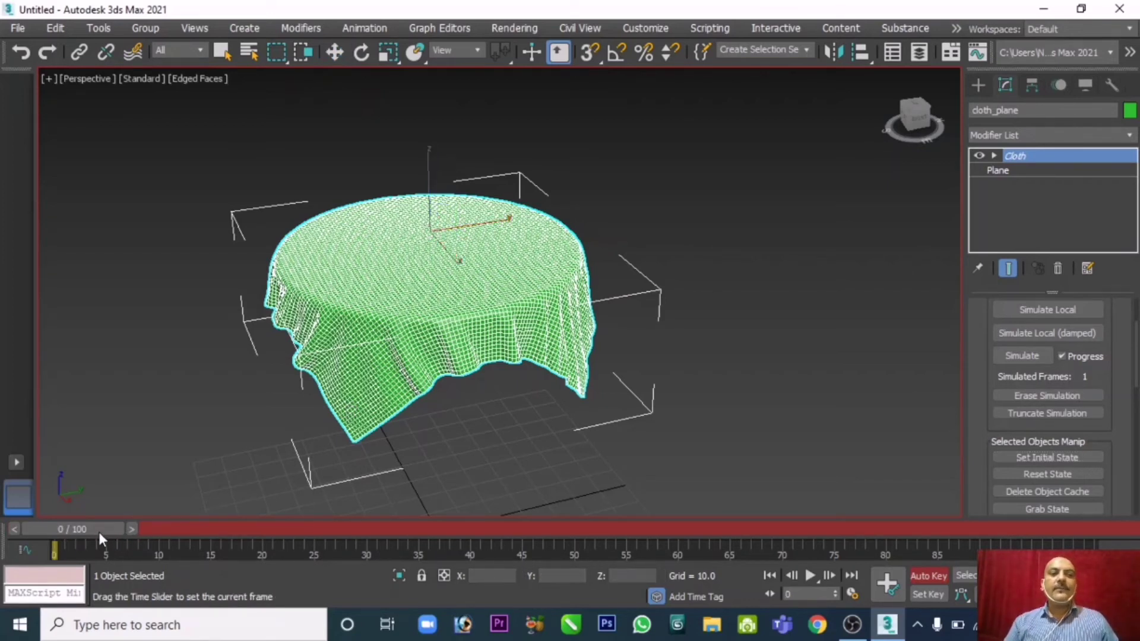
key(w)
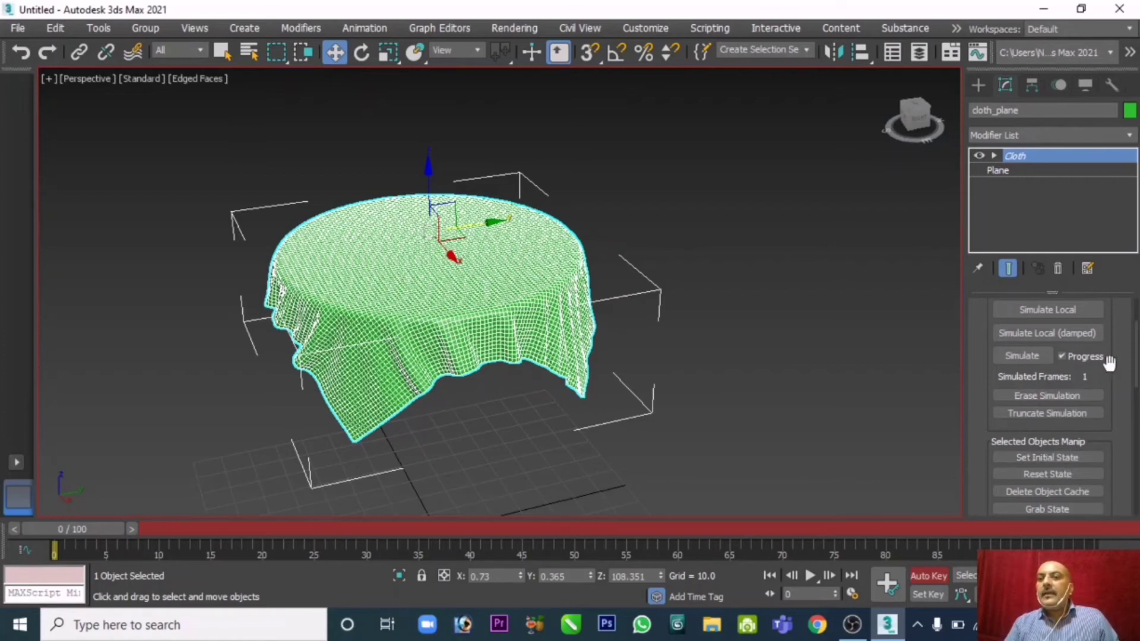
click(1022, 355)
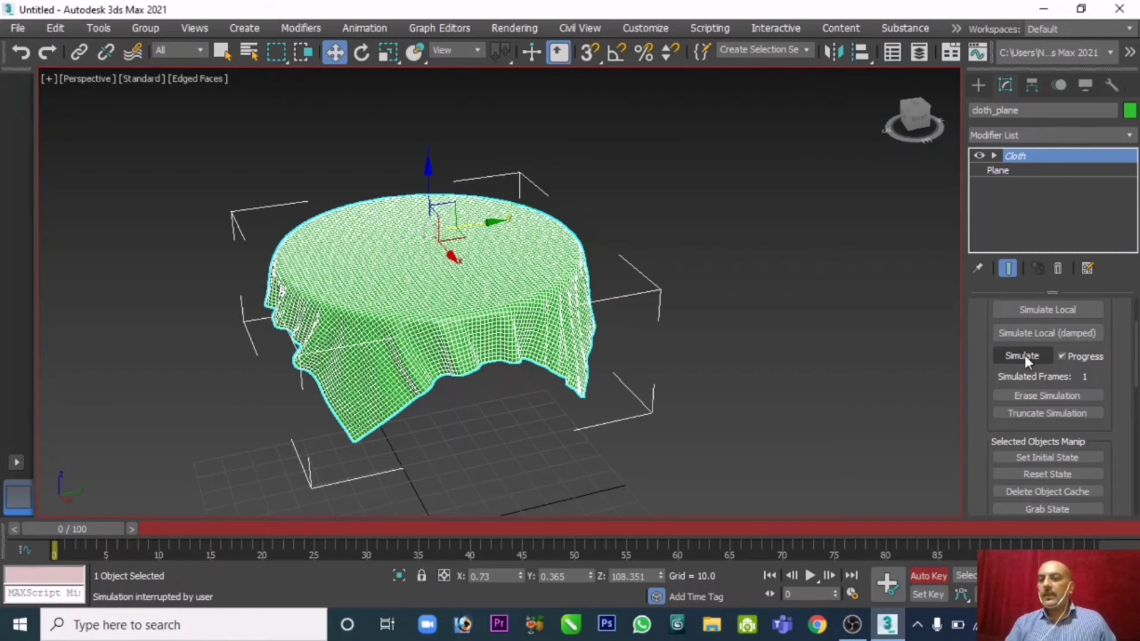
drag(1136, 355, 1139, 340)
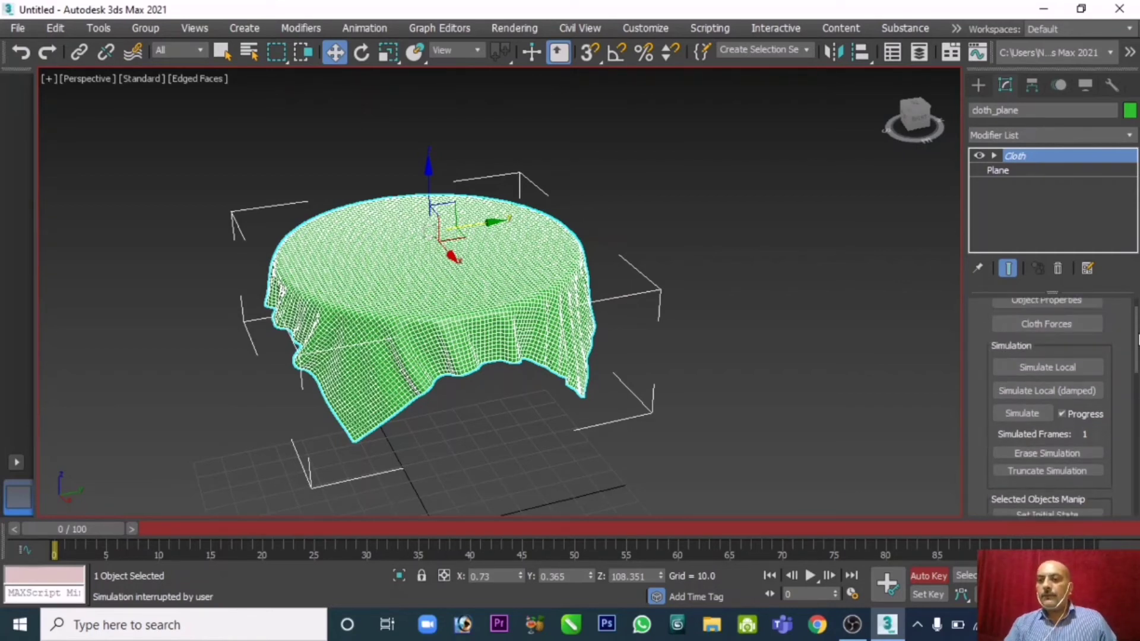
scroll(1062, 350, down, 2)
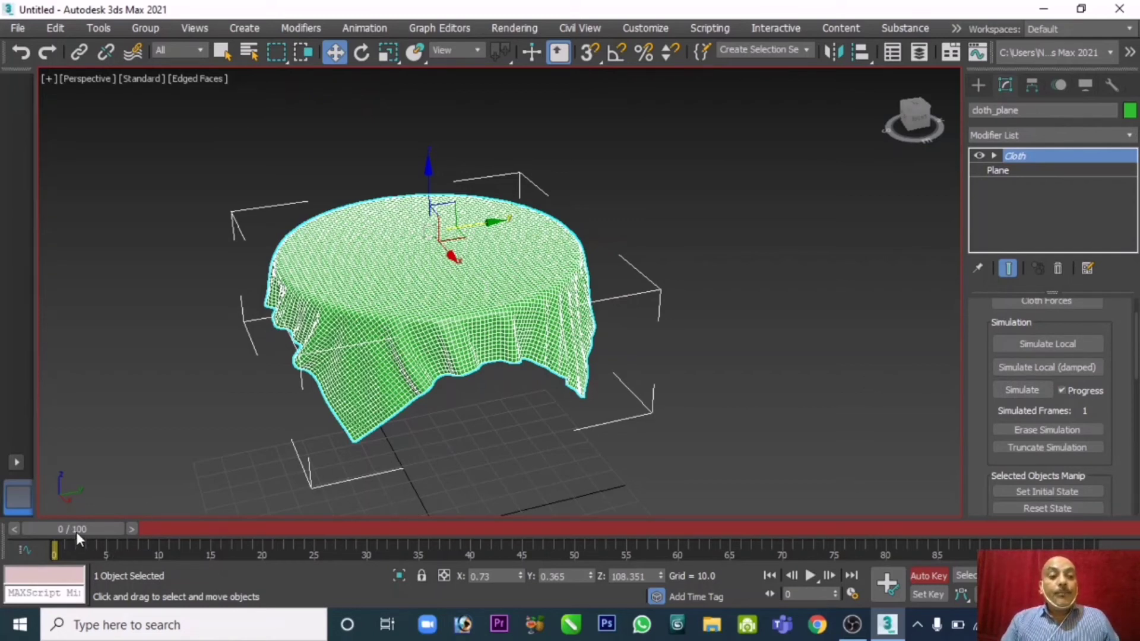
mouse_move(76, 532)
mouse_down()
mouse_move(97, 529)
mouse_move(59, 523)
mouse_move(138, 526)
mouse_move(79, 528)
mouse_up()
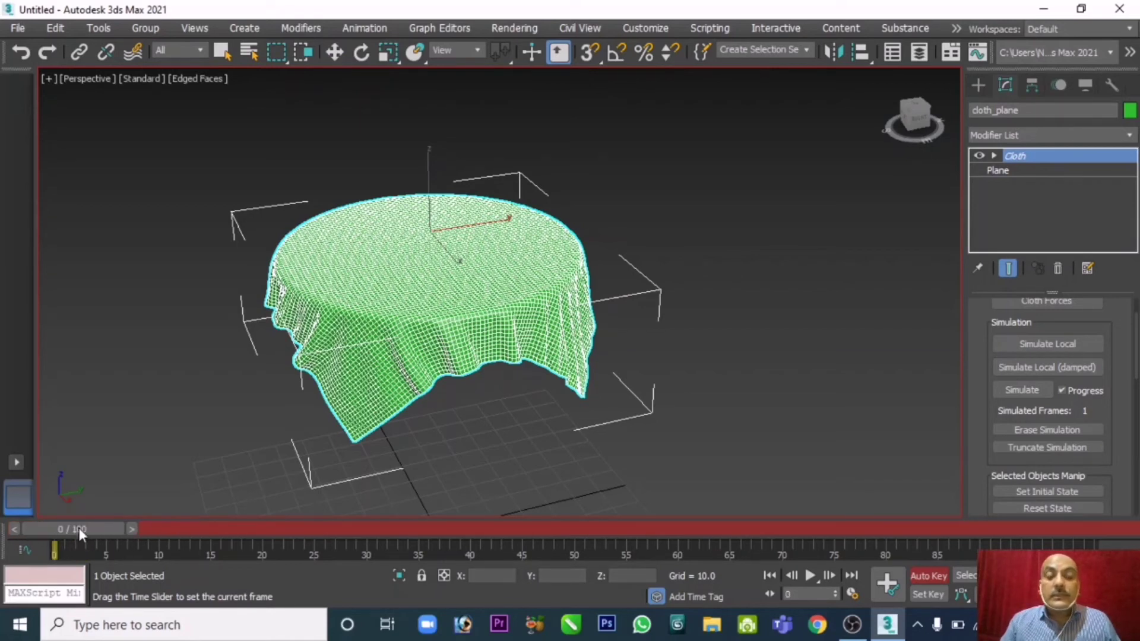
key(w)
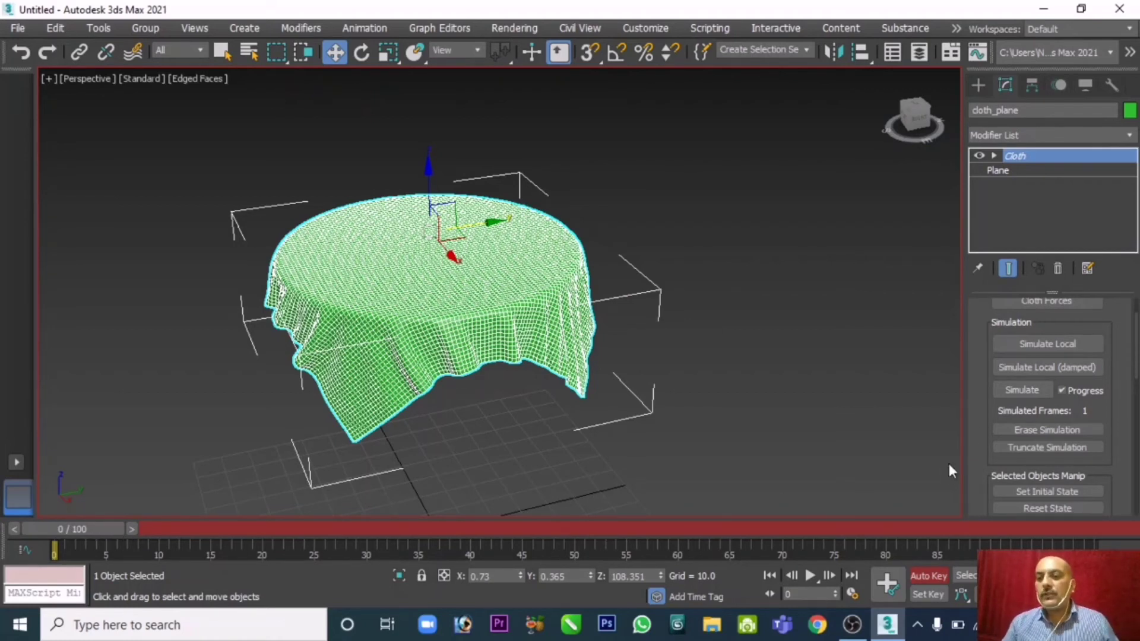
click(1022, 390)
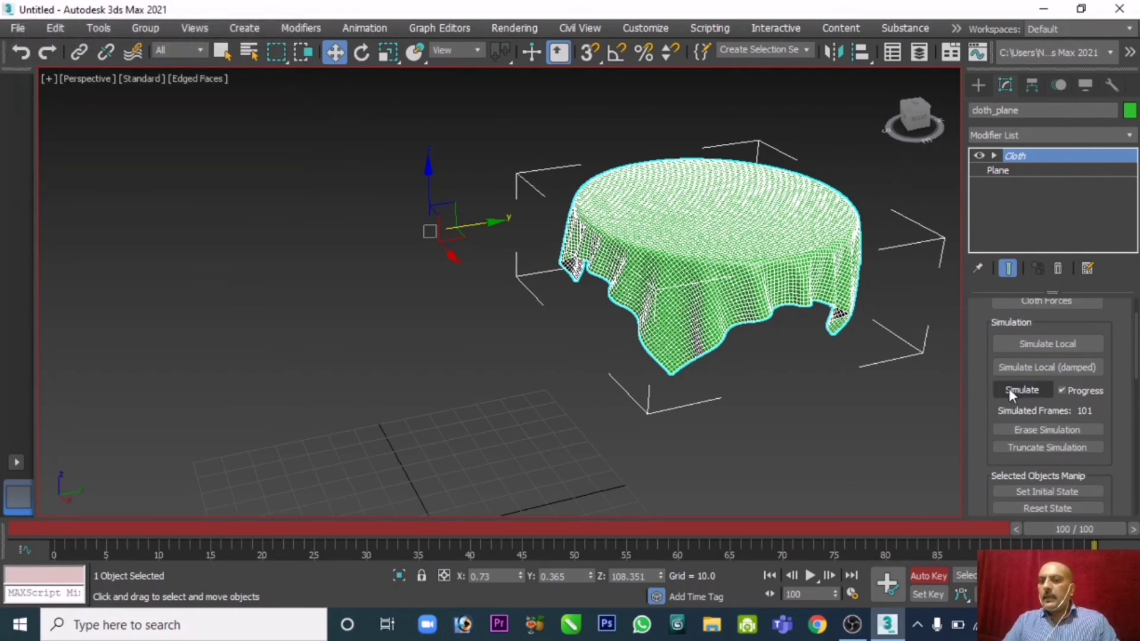
Play back the simulated animation from the first frame and examine the moving tablecloth's folds from another angle and closer up.
click(770, 574)
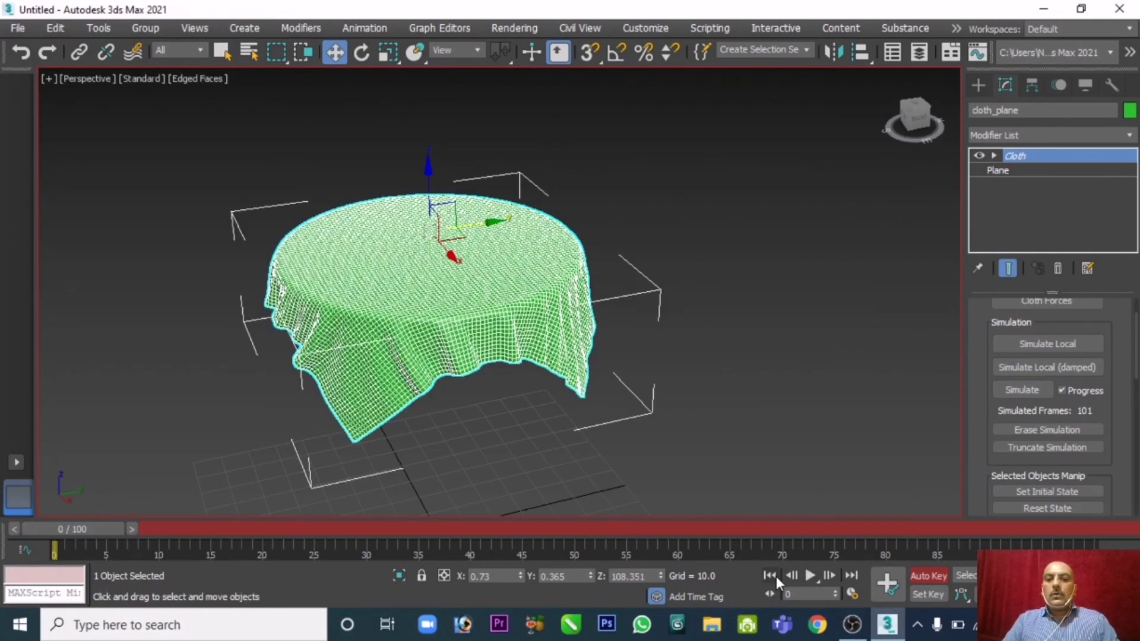
click(811, 574)
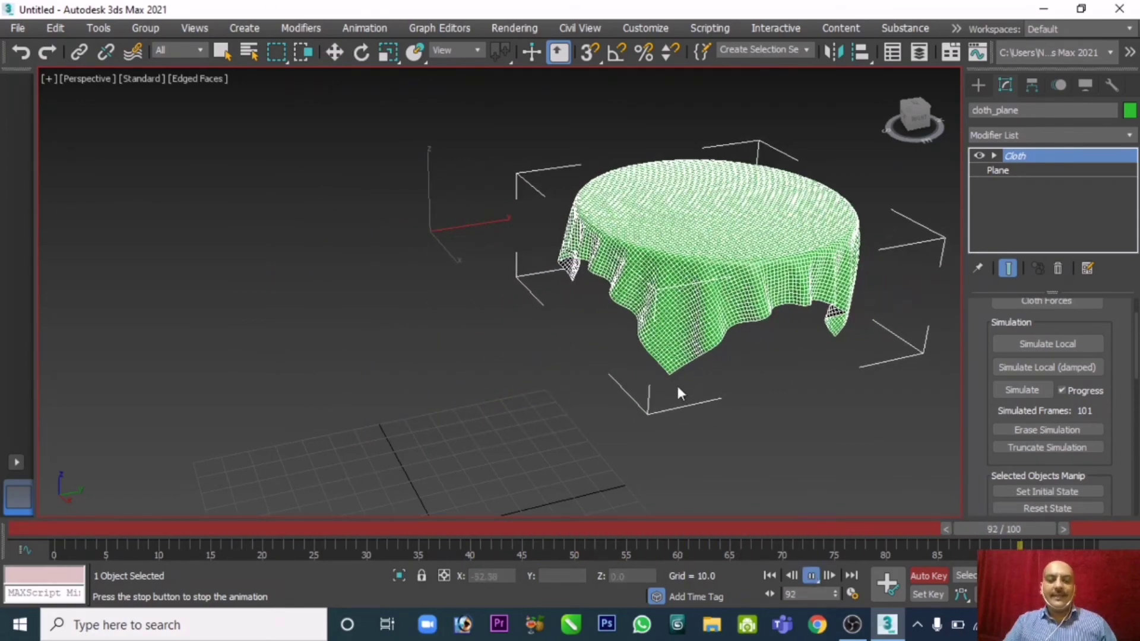
alt+middle_drag(634, 342, 594, 327)
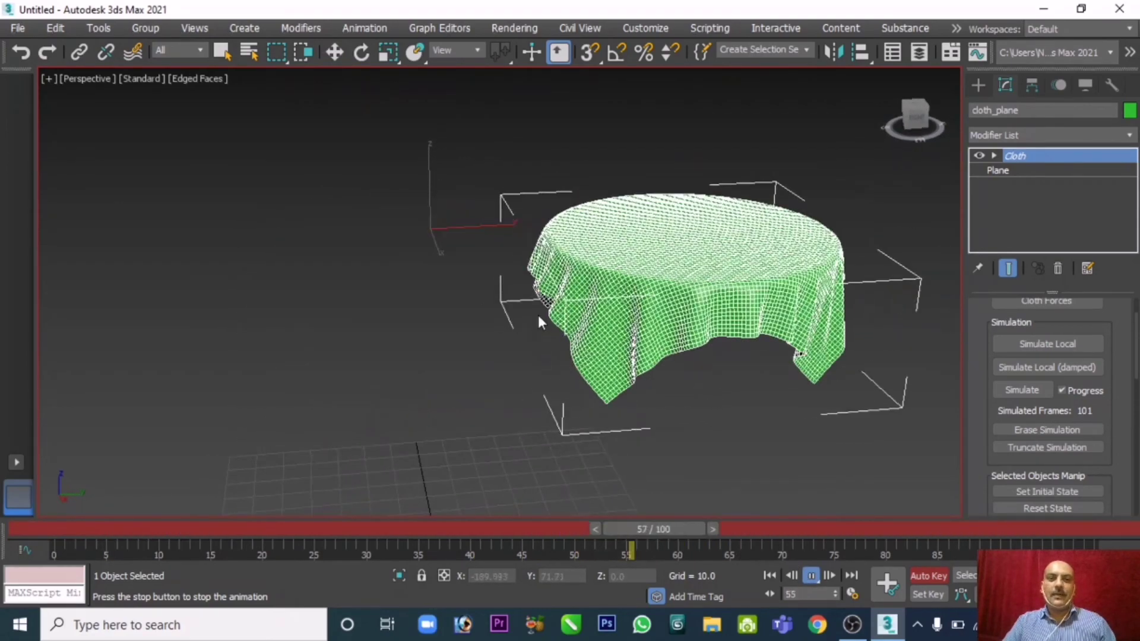
scroll(539, 319, up, 3)
middle_drag(703, 298, 505, 291)
scroll(506, 292, down, 3)
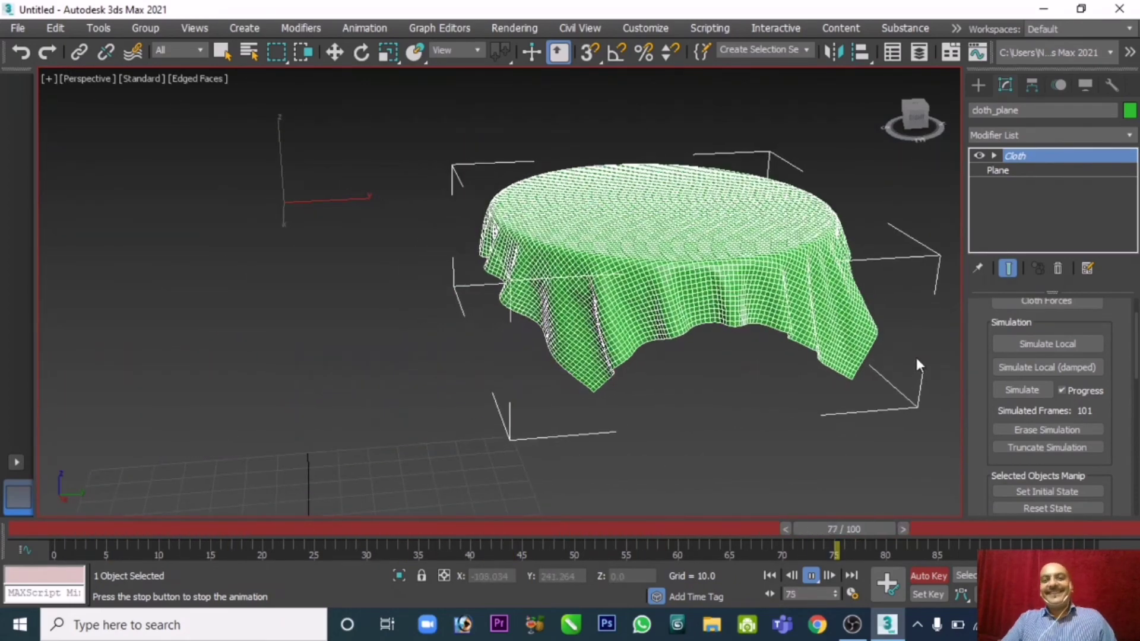